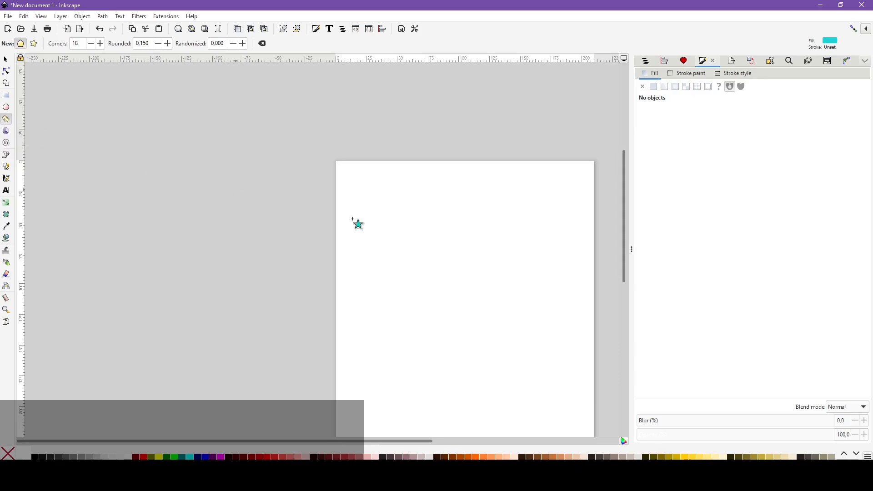
Draw an 18-corner polygon about 63 mm wide over the page's upper-left corner and convert it to a star.
left_click_drag(371, 198, 394, 238)
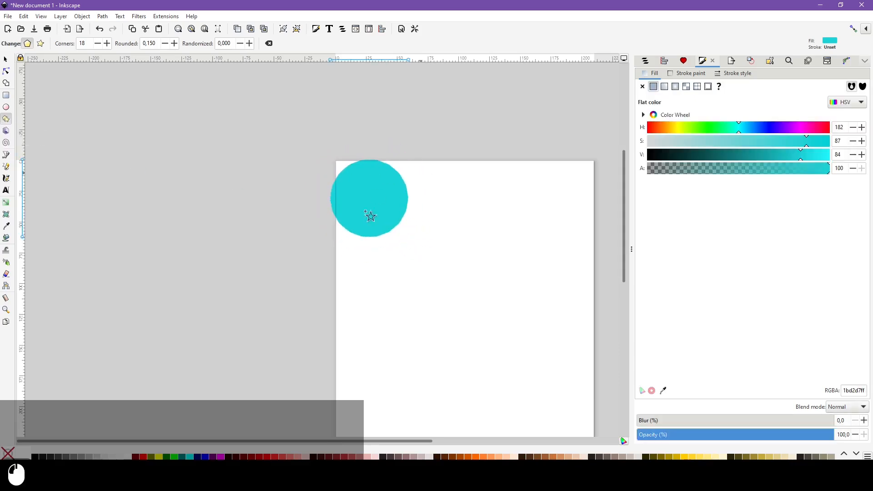
left_click(40, 44)
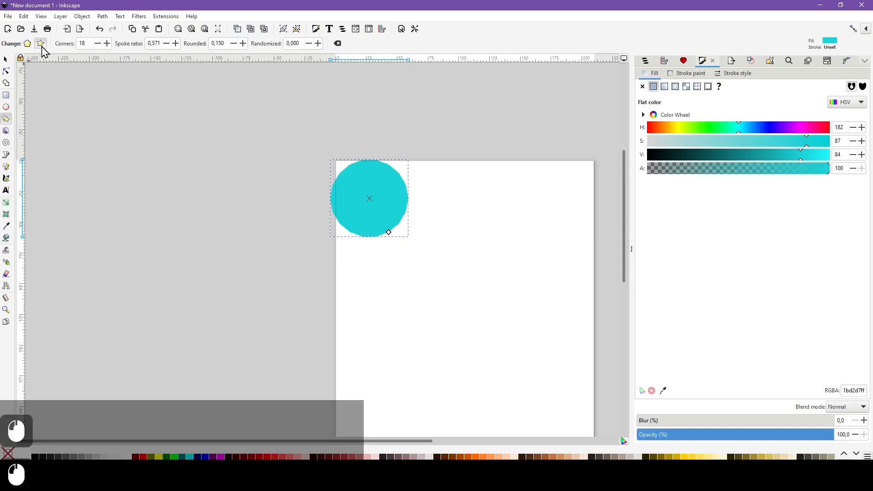
left_click(6, 60)
left_click(299, 206)
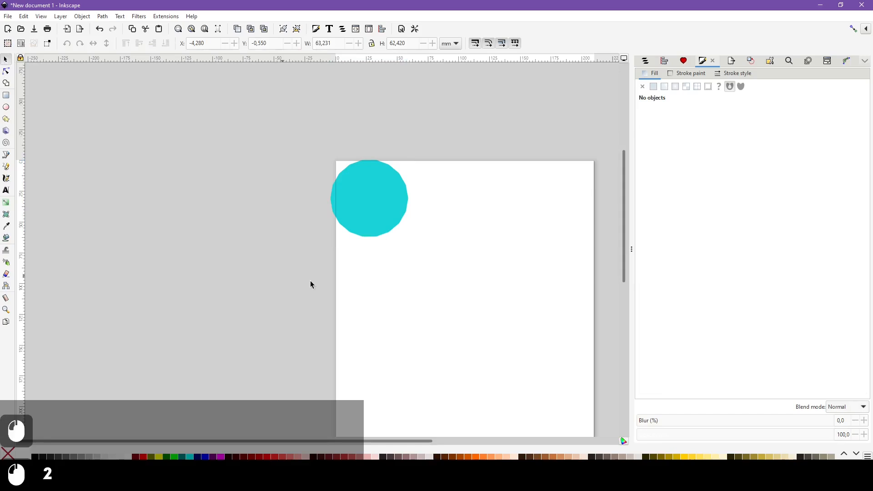
left_click(373, 199)
left_click(6, 120)
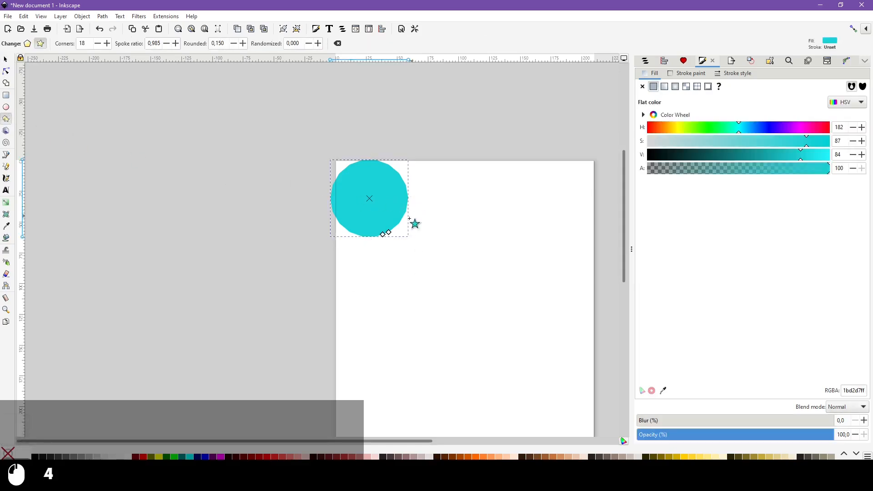
Reshape the star with its two handles into a twisted pinwheel of overlapping rays, with a spoke ratio of about 0.68.
scroll(389, 220, "up", 3)
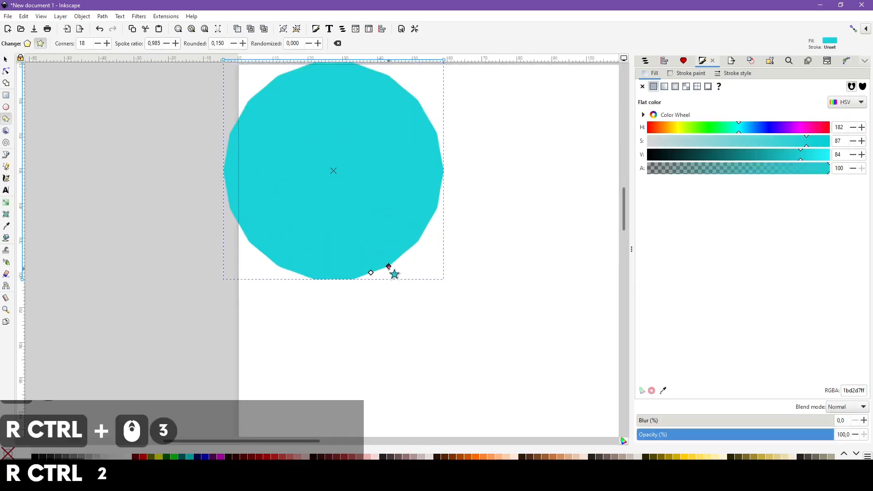
left_click_drag(388, 267, 362, 215)
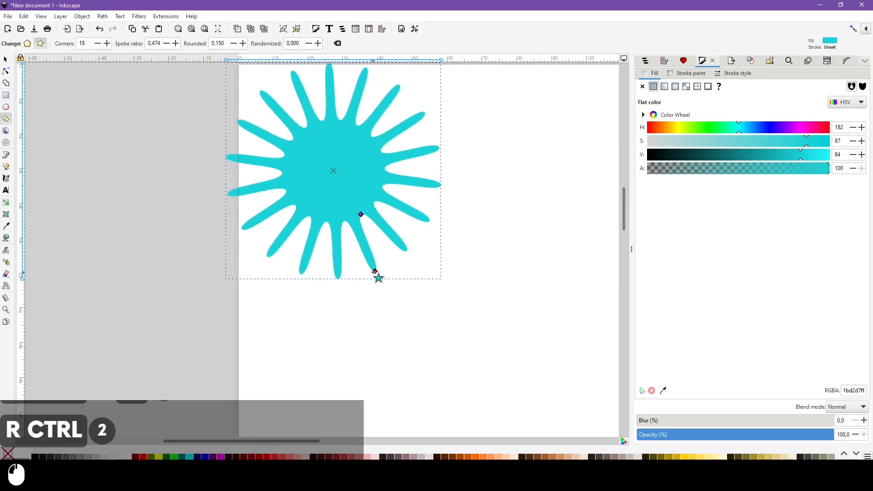
mouse_move(375, 271)
left_mouse_down()
mouse_move(394, 325)
mouse_move(373, 278)
left_mouse_up()
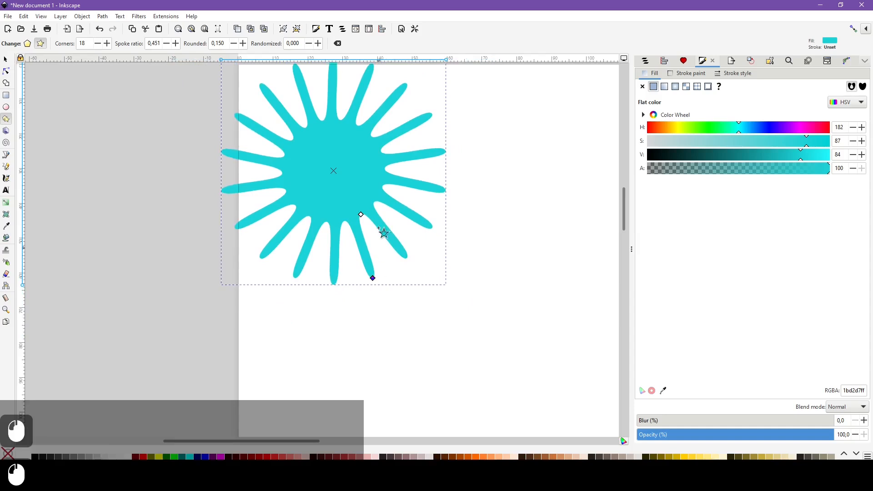
mouse_move(360, 214)
left_mouse_down()
mouse_move(380, 196)
mouse_move(370, 188)
mouse_move(355, 201)
mouse_move(368, 222)
left_mouse_up()
left_click_drag(375, 277, 346, 274)
mouse_move(367, 221)
left_mouse_down()
mouse_move(355, 199)
mouse_move(368, 226)
left_mouse_up()
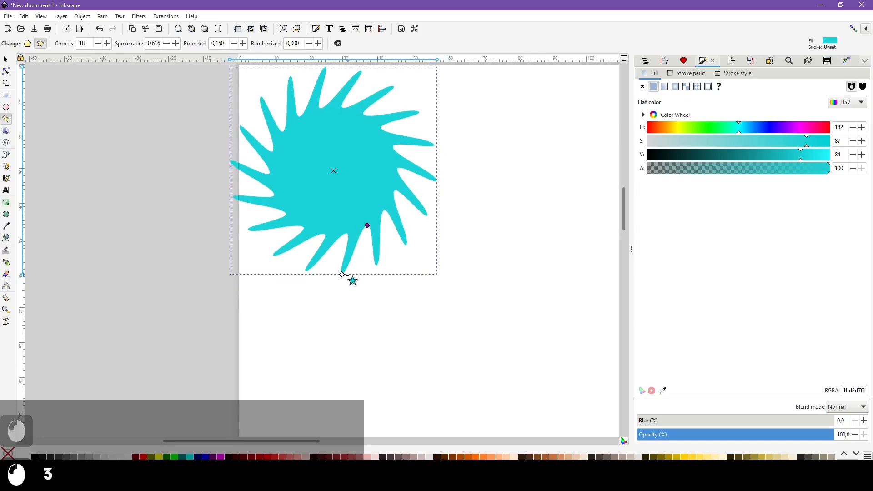
left_click_drag(342, 275, 419, 133)
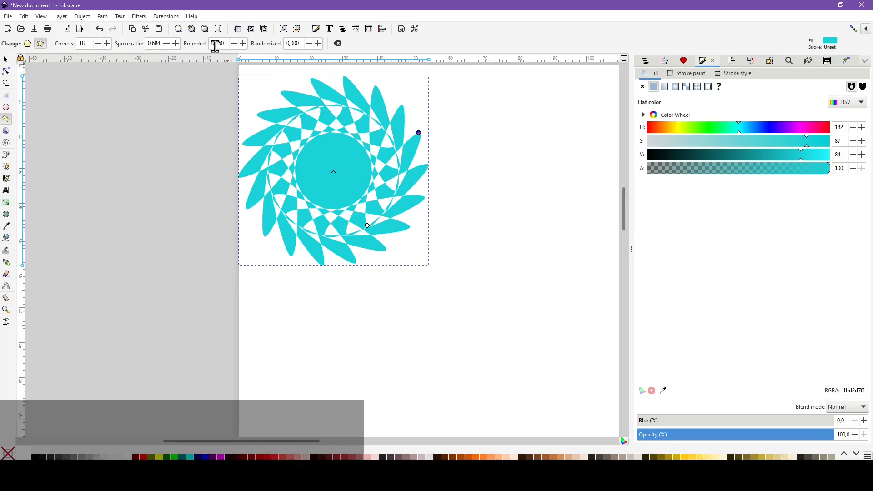
Duplicate the pinwheel twice and place the copies beside it in a horizontal row of three.
left_click(6, 60)
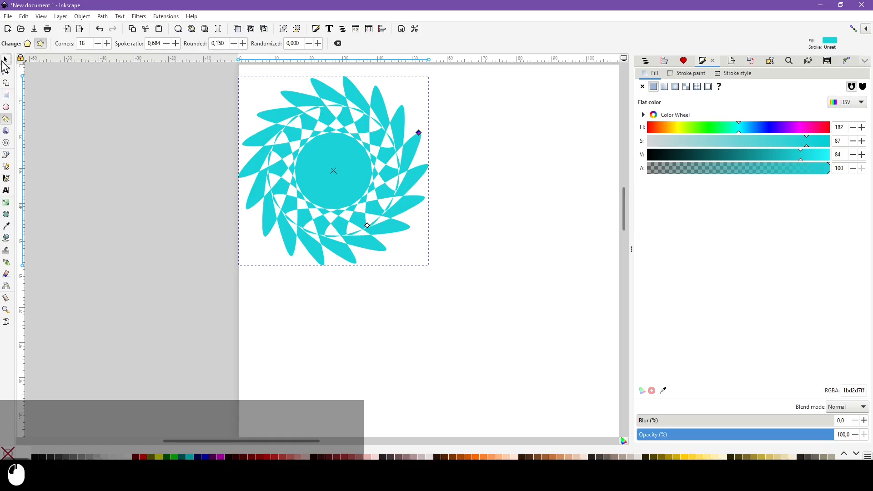
scroll(287, 184, "down", 2)
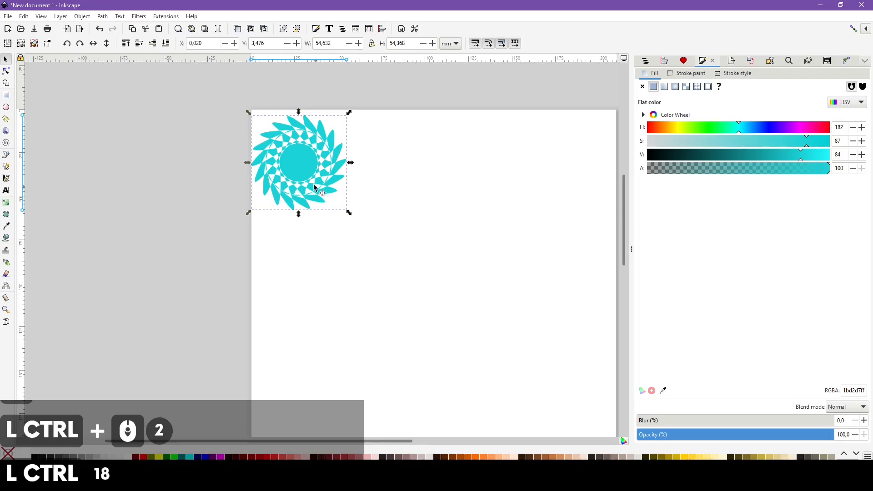
key("ctrl+d")
left_click_drag(319, 187, 485, 192)
key("ctrl+d")
left_click(356, 182, "ctrl")
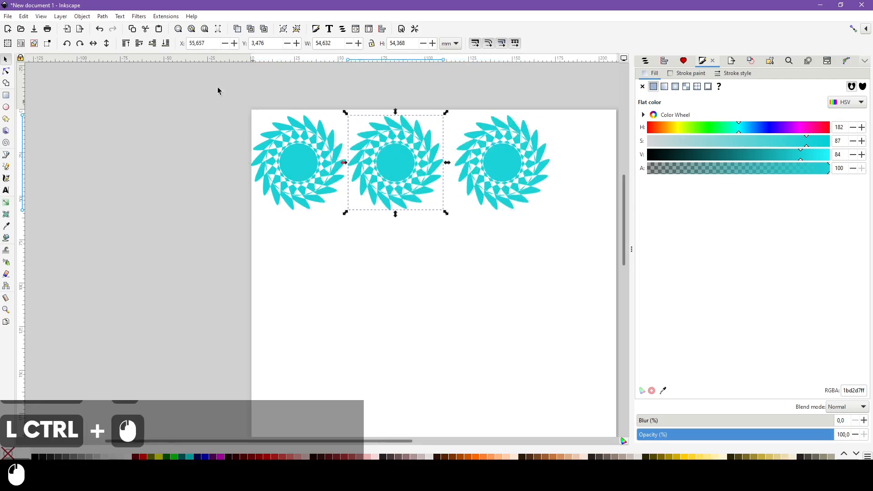
Give the middle pinwheel 23 corners and twist it into sharp overlapping rays with a spoke ratio of about 0.26.
left_click(7, 119)
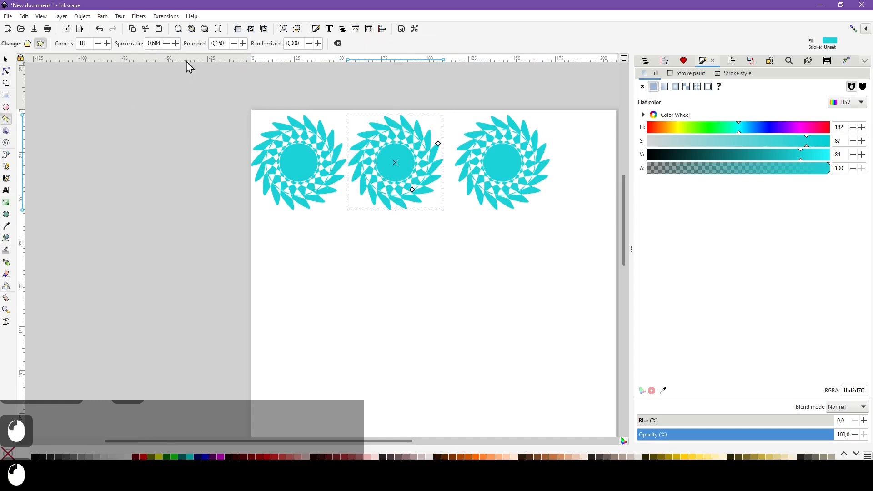
double_click(106, 44)
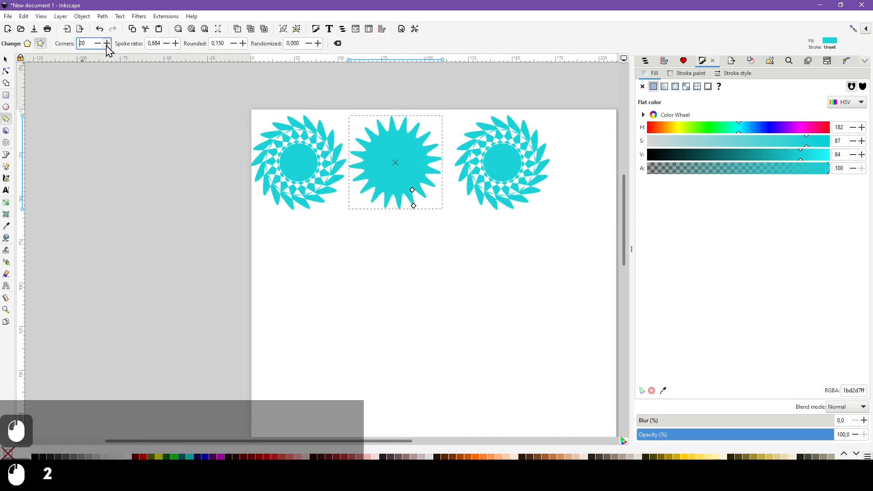
triple_click(107, 43)
left_click_drag(412, 190, 412, 212)
Reshape the third pinwheel with its handles into pointed rays around a small centre, with a spoke ratio of about 0.18.
left_click(504, 194)
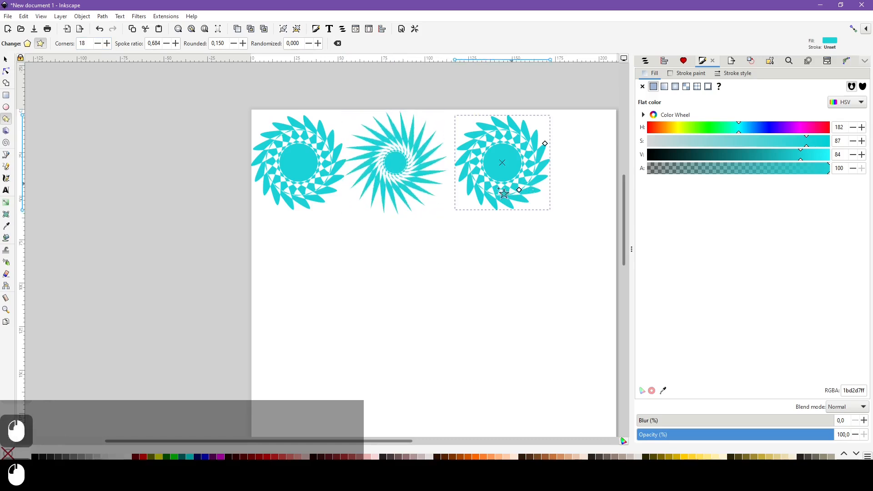
left_click_drag(544, 144, 510, 159)
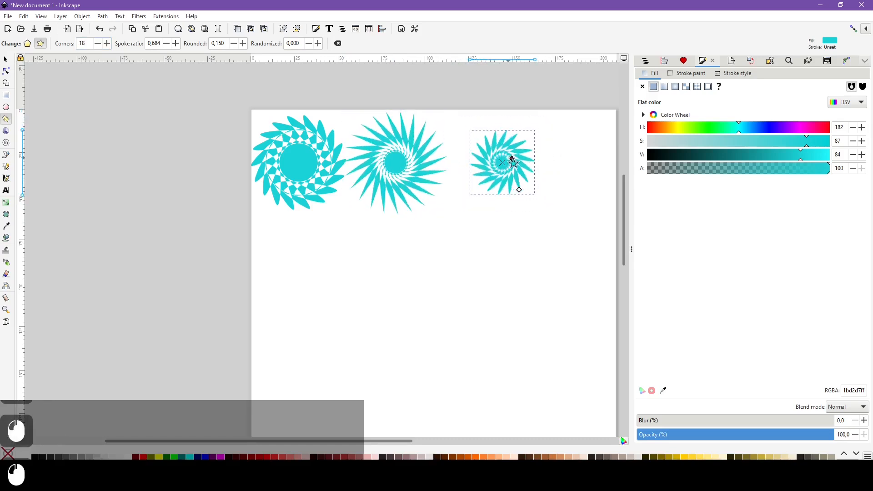
left_click_drag(518, 190, 489, 209)
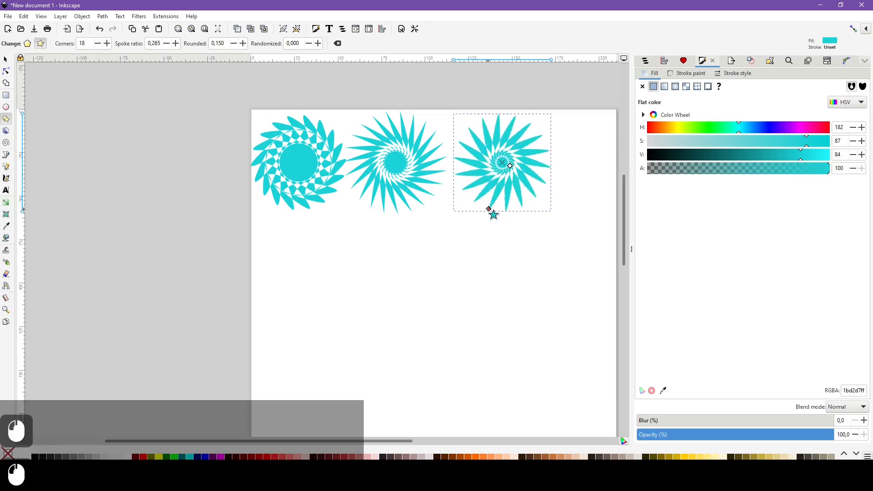
Duplicate all three stars and place the copies as a second row directly below the first.
left_click(6, 59)
left_click_drag(218, 76, 592, 272)
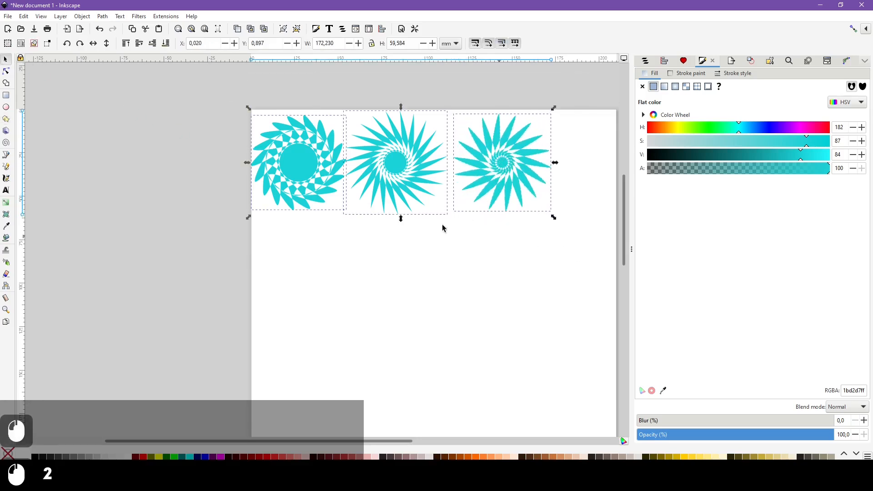
key("ctrl+d")
left_click_drag(309, 197, 311, 312)
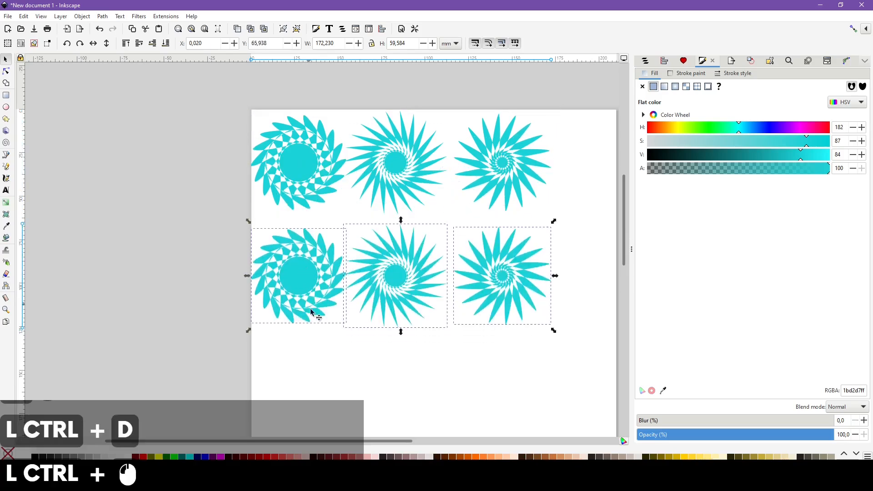
Set the rounding of the first star in the second row to 1.150.
left_click(223, 176)
left_click(289, 278)
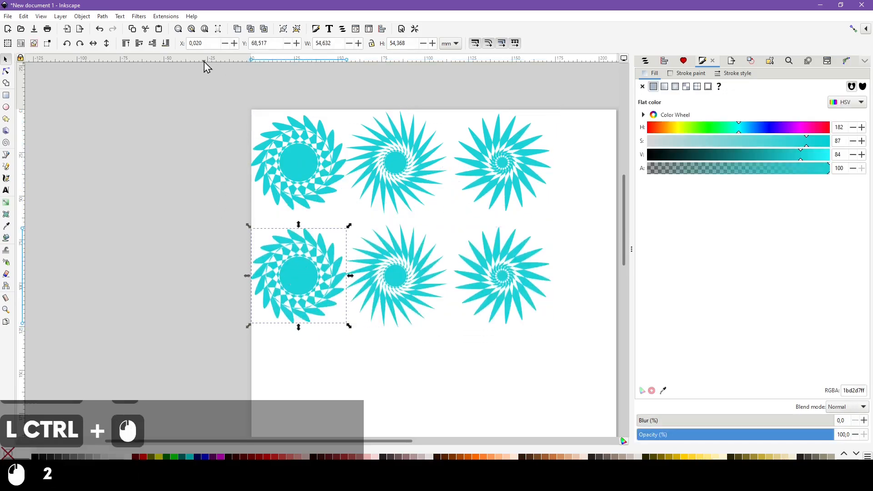
left_click(6, 119)
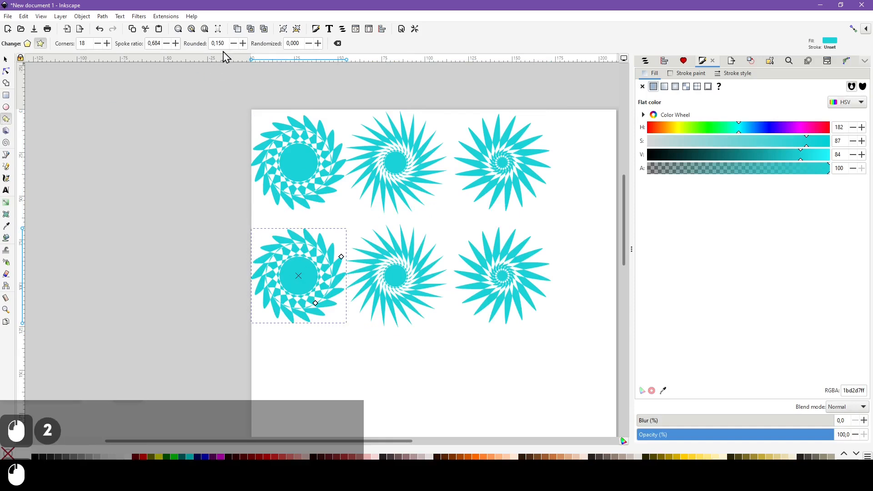
left_click_drag(215, 44, 207, 45)
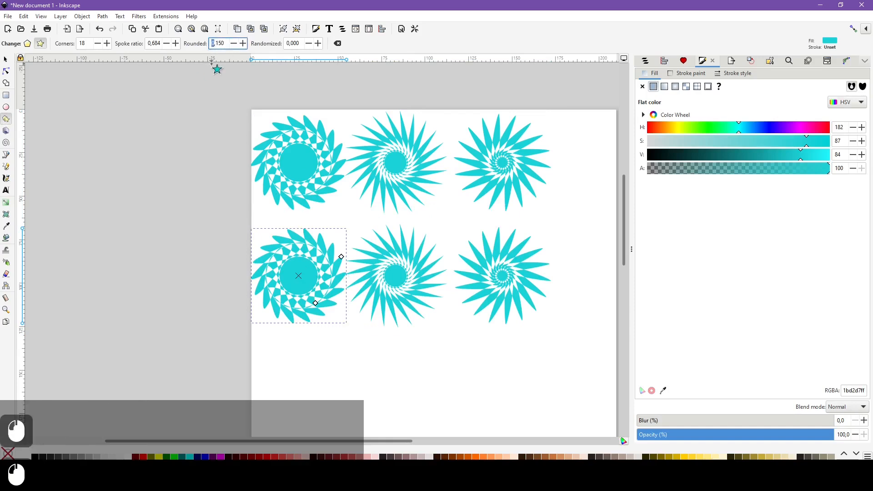
type("1")
key("Return")
Set the rounding of the middle star in the second row to -1.
left_click(397, 271)
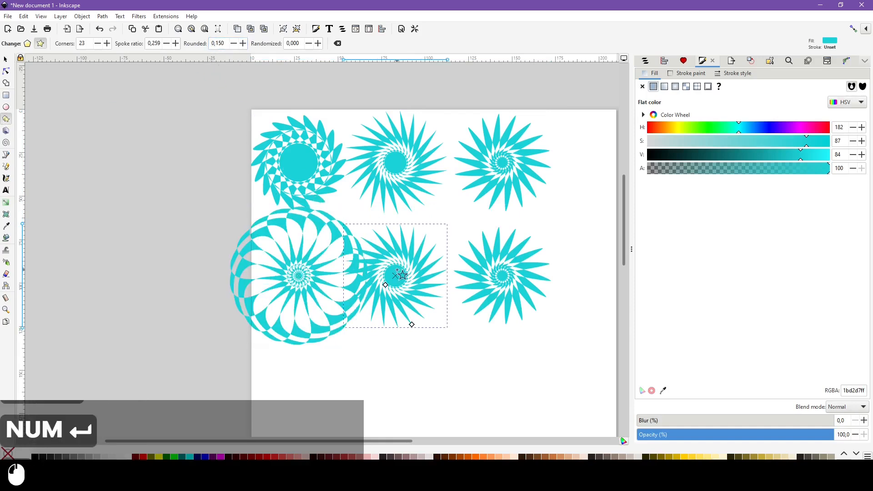
triple_click(213, 43)
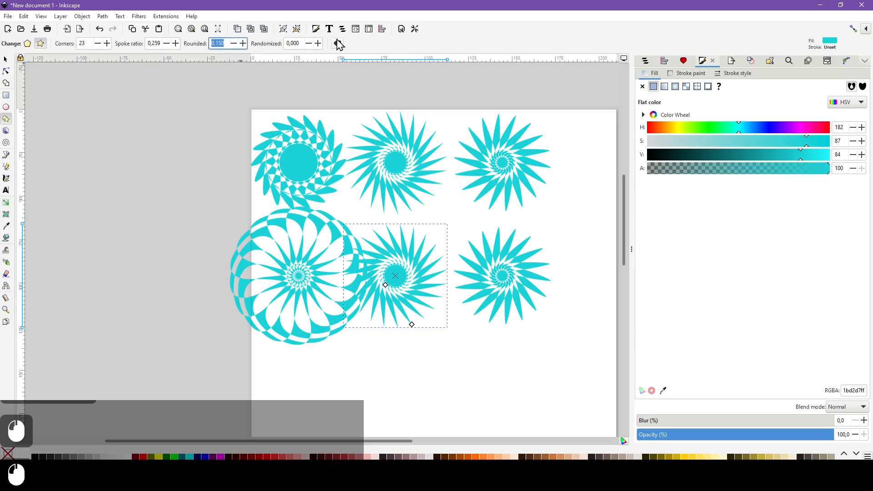
type("1")
key("Home")
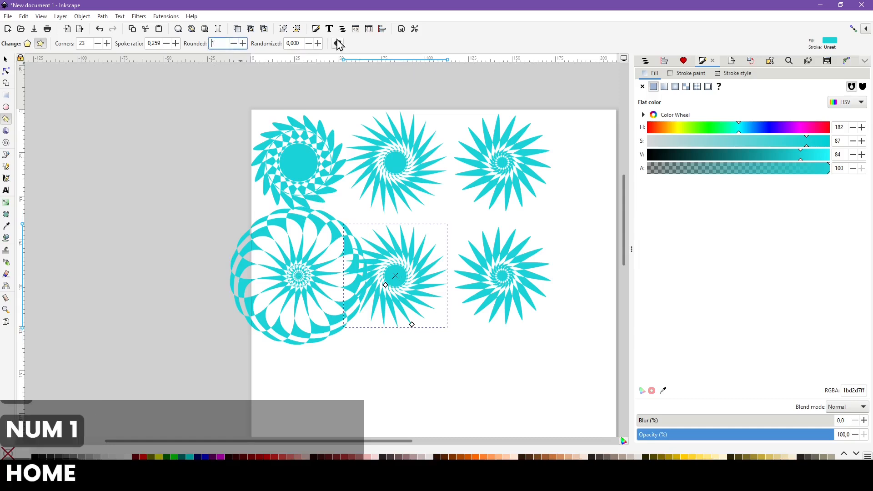
type("-")
key("KP_Enter")
Increase the third star in the second row to 24 corners.
left_click(489, 268)
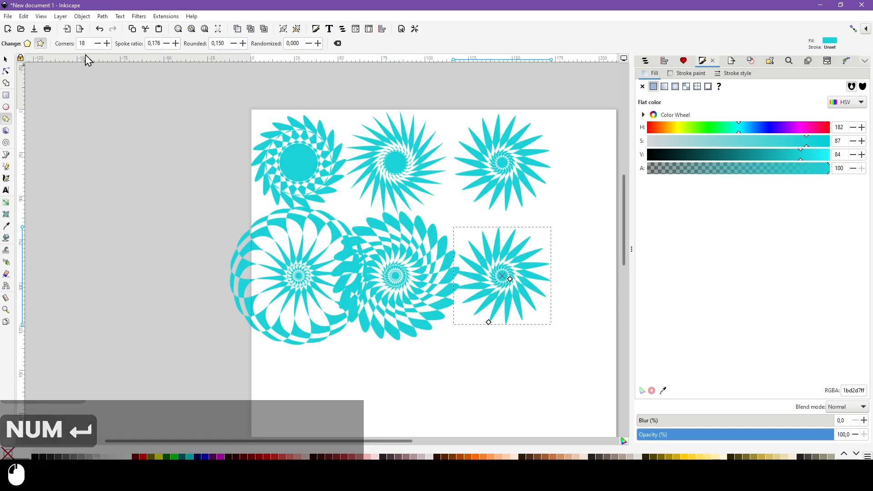
left_click(107, 43)
left_click(107, 43)
left_click(108, 43)
left_click(107, 43)
left_click(108, 44)
left_click(108, 44)
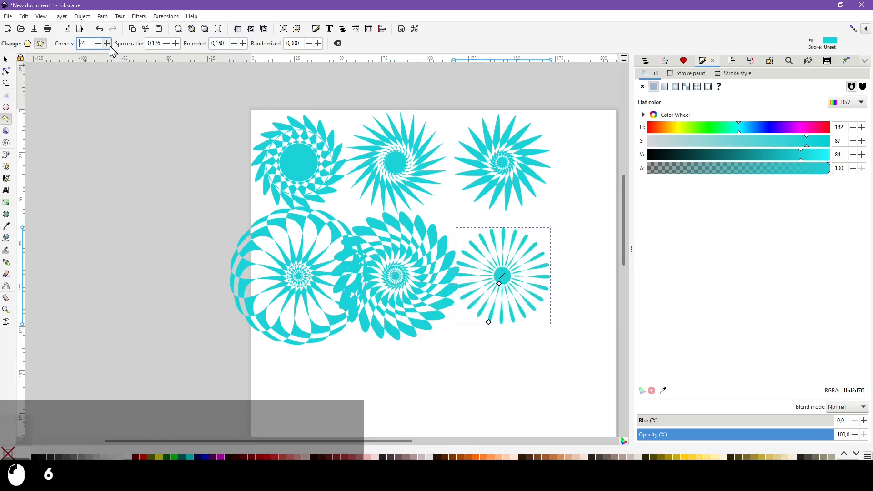
Move the 24-corner star about 13 mm horizontally away from its neighbour and duplicate it in place.
left_click(5, 60)
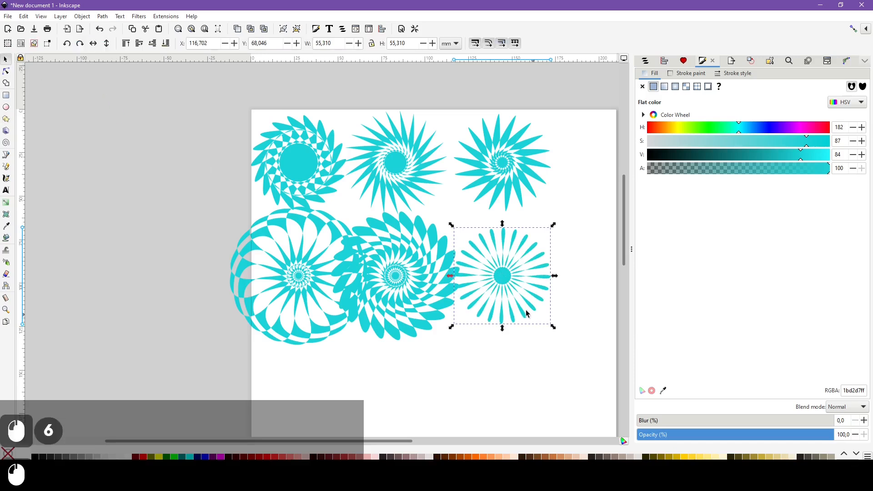
left_click_drag(502, 293, 526, 293)
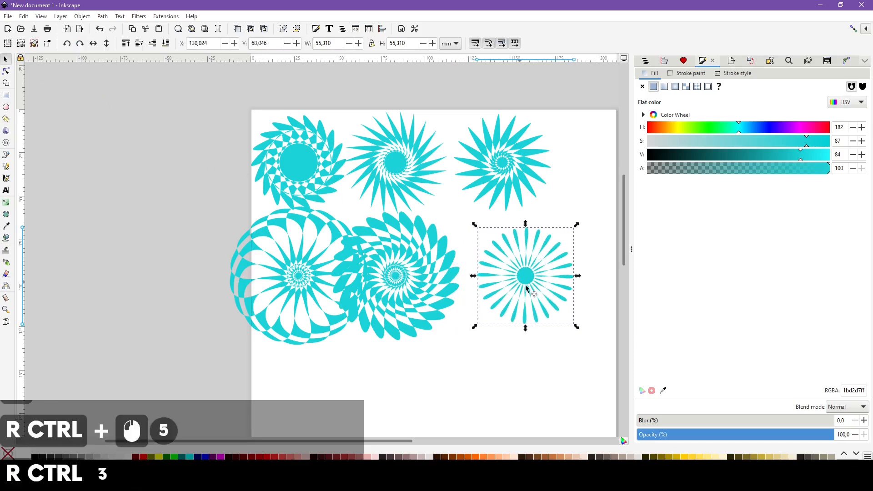
key("ctrl+d")
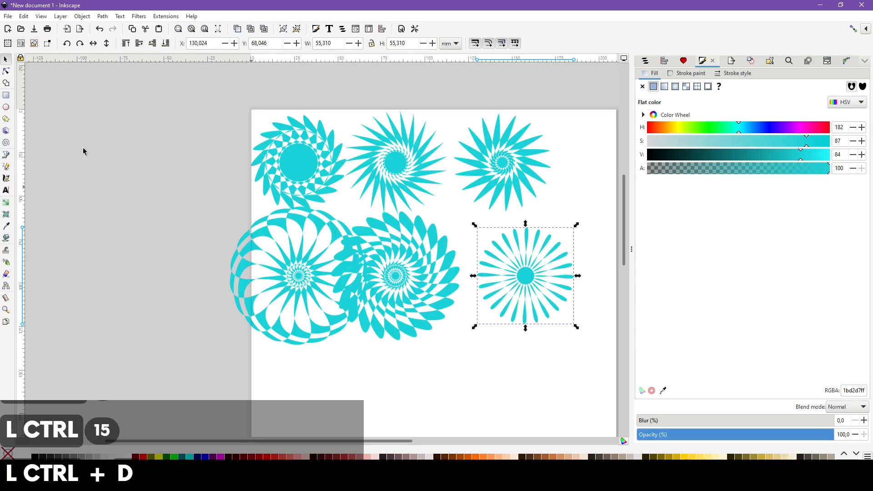
Convert the duplicated 24-corner star to a regular polygon and set its rounding to 0.
left_click(7, 119)
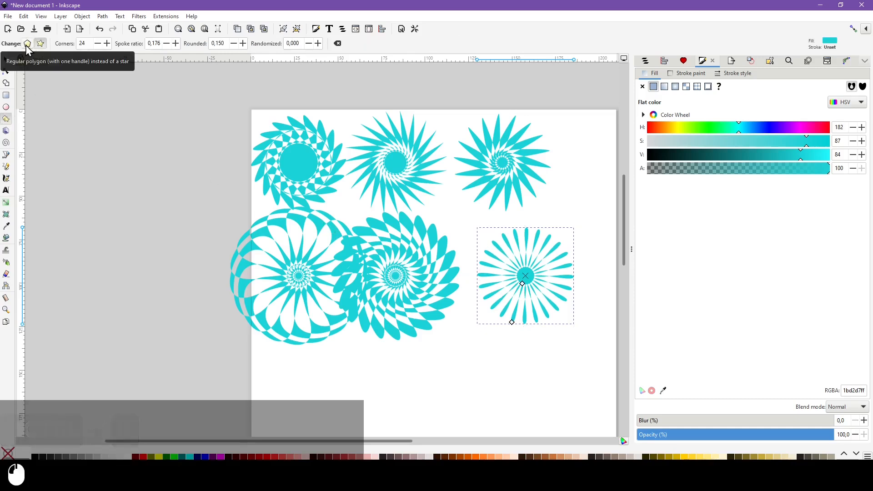
left_click(26, 44)
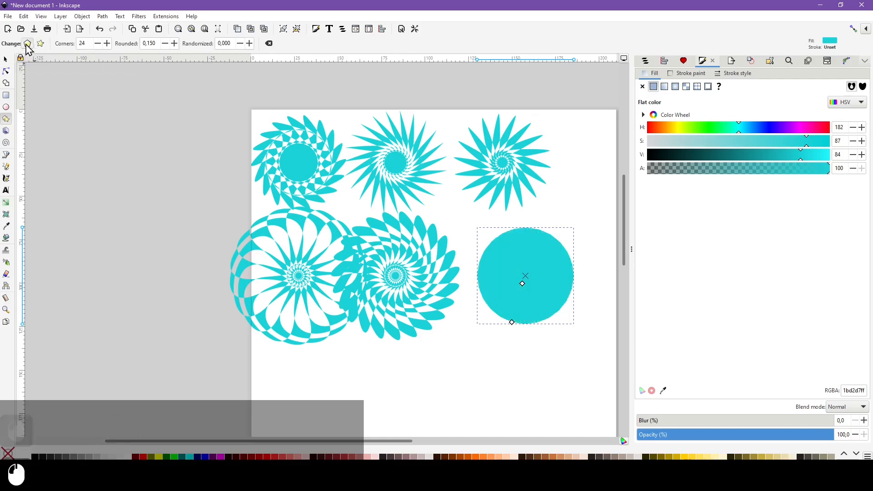
double_click(160, 46)
type("0")
key("KP_Enter")
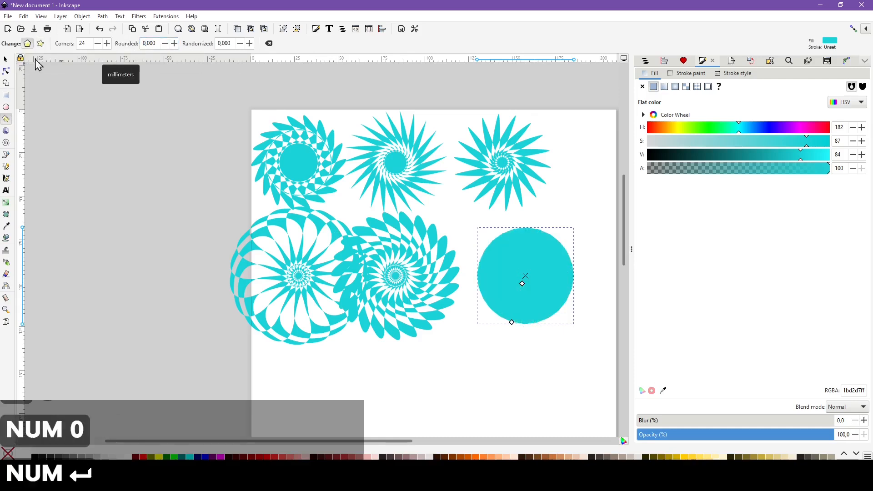
Remove the fill of the 24-corner polygon covering the star and give it a cyan stroke.
left_click(6, 59)
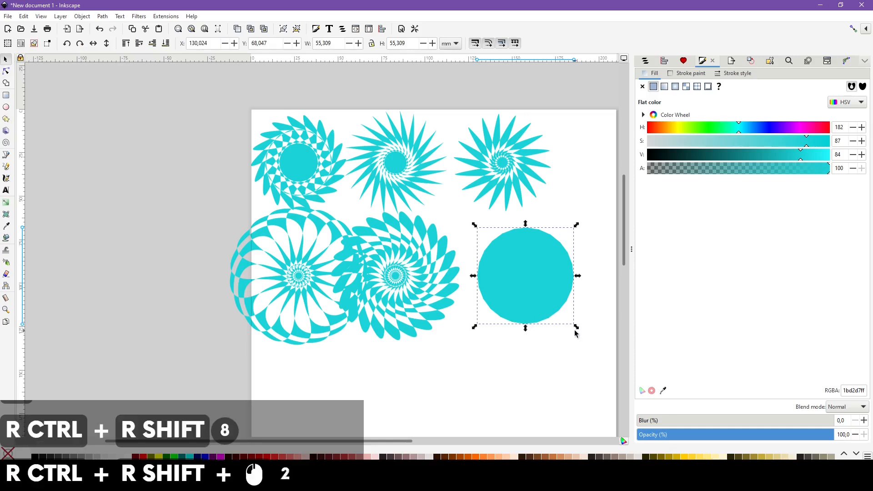
right_click(38, 475)
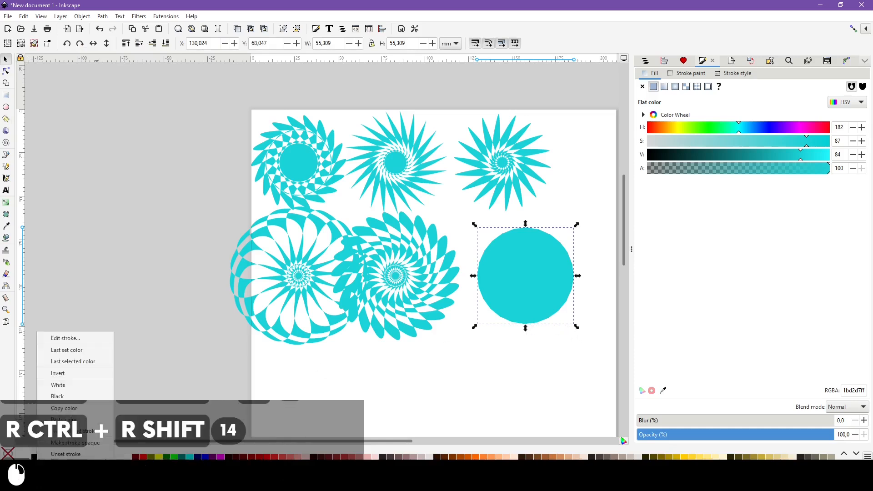
left_click(66, 466)
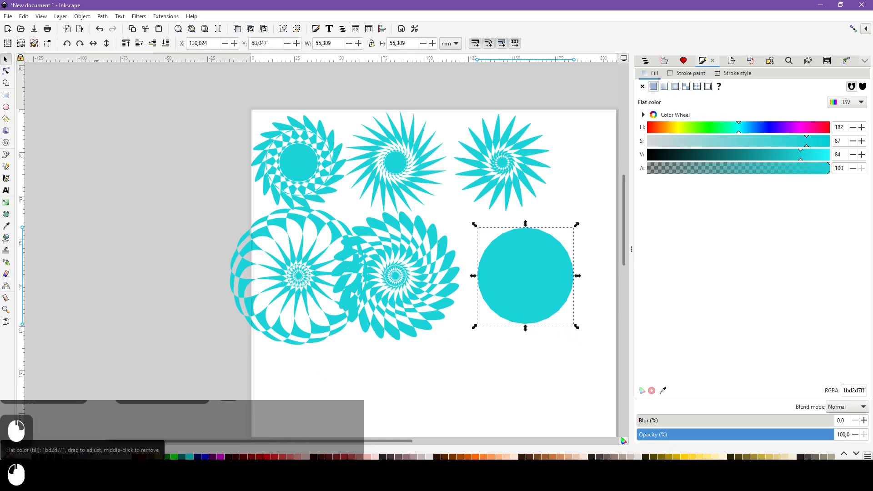
right_click(38, 467)
left_click(68, 457)
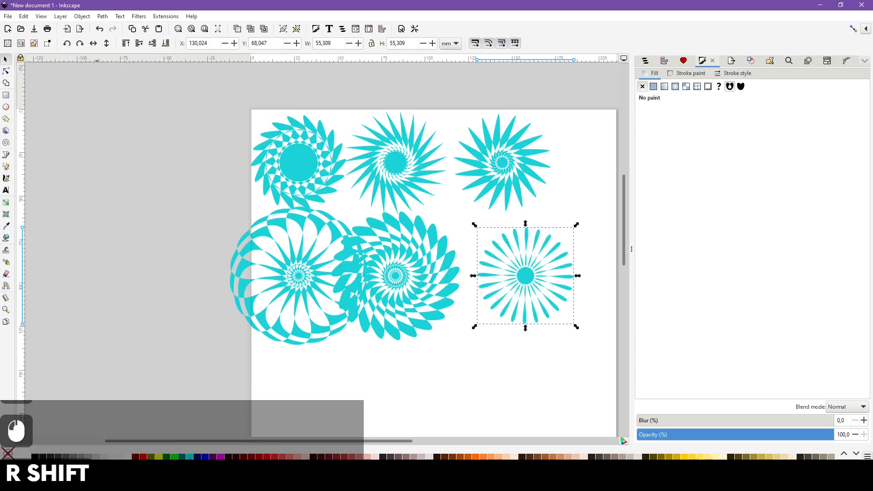
left_click(190, 457, "shift")
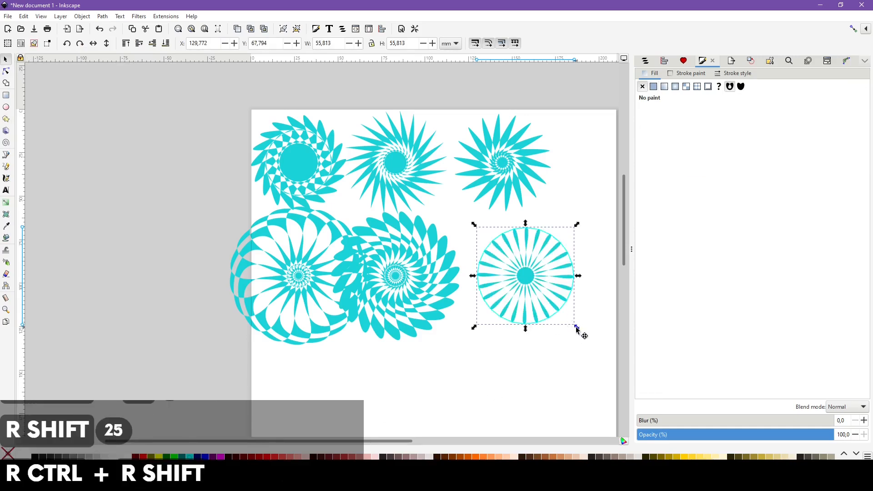
Scale the polygon outline about its centre to about 28.6 mm wide and change its stroke join and cap styles.
left_click_drag(578, 328, 554, 318)
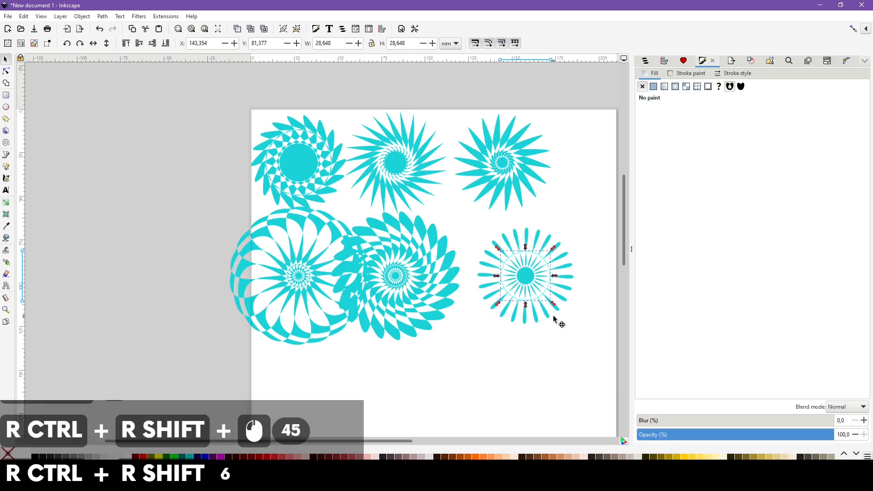
left_click(732, 74)
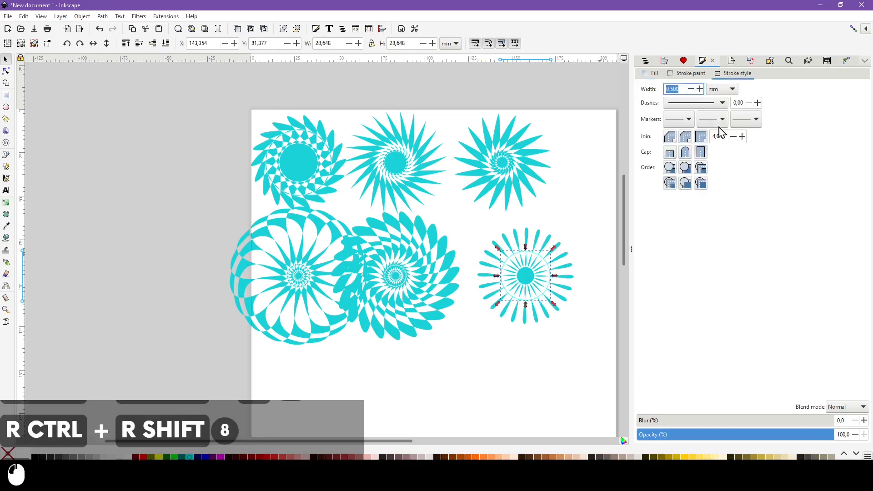
left_click(690, 142)
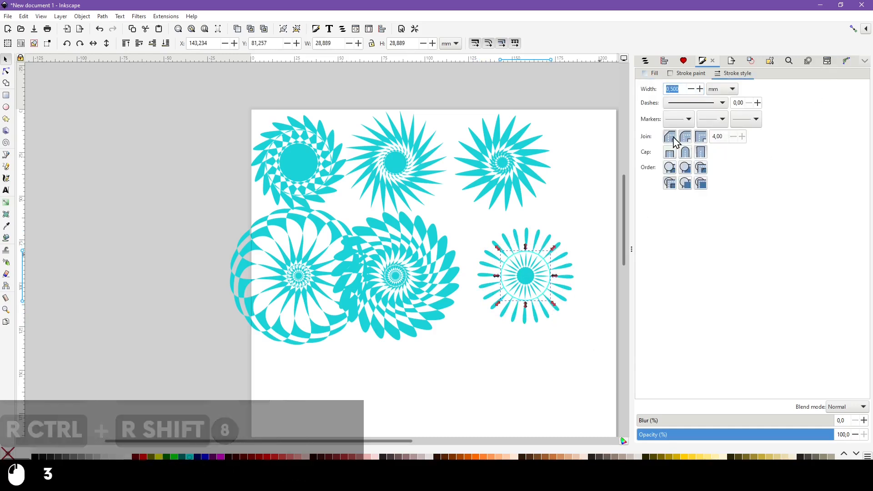
left_click(701, 154)
Set the star beneath the cyan ring to 10 corners.
scroll(552, 285, "up", 3, "ctrl")
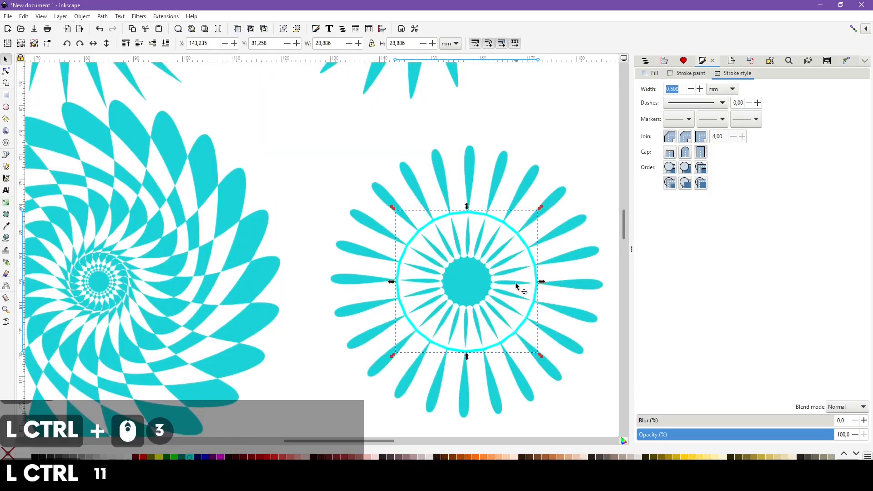
left_click(465, 186)
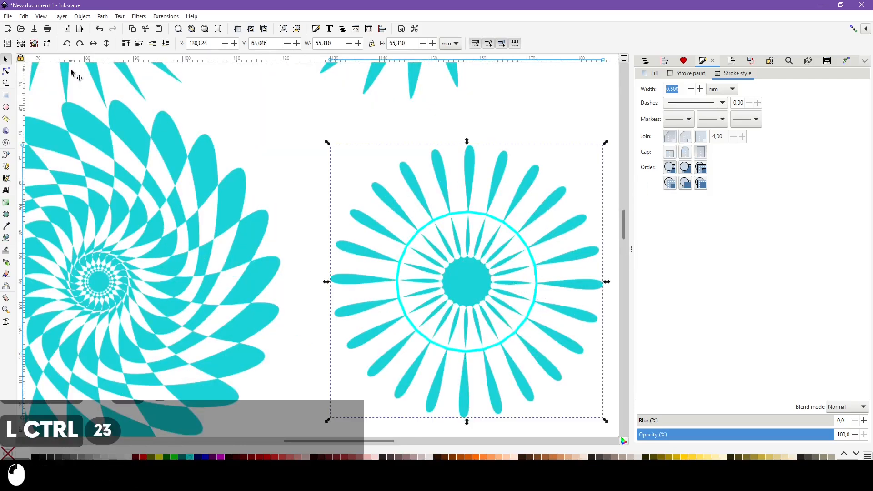
left_click(6, 119)
left_click(83, 44)
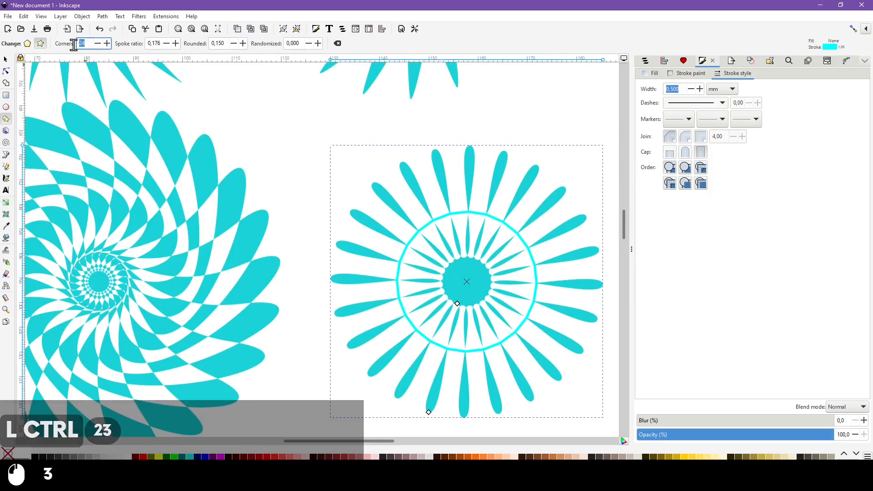
type("10")
key("Return")
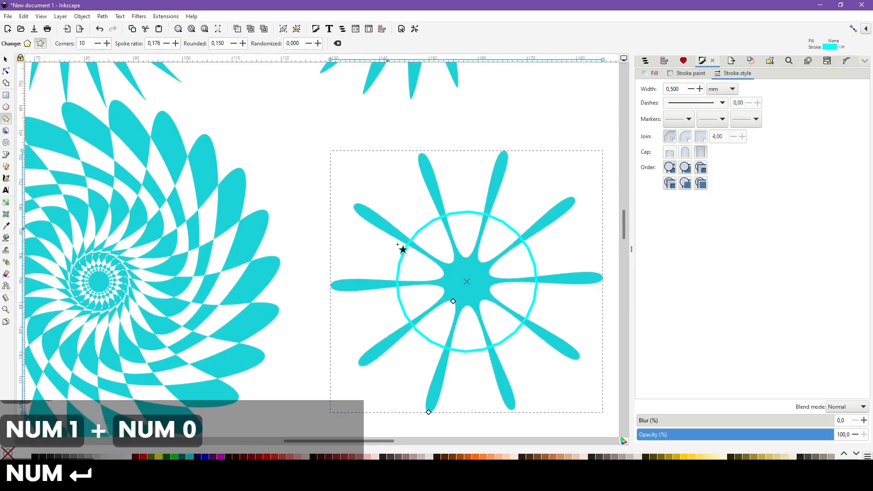
Set the cyan ring polygon to 10 corners to match the star's spokes.
left_click(412, 321)
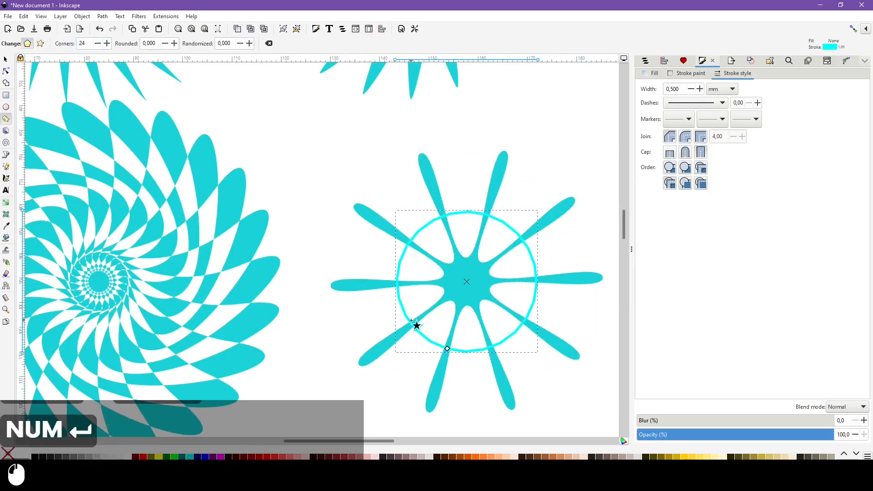
double_click(85, 44)
type("10")
Duplicate the ten-sided ring three times, scaling each copy outward about the centre until the outermost is about 56.6 mm wide.
left_click(6, 60)
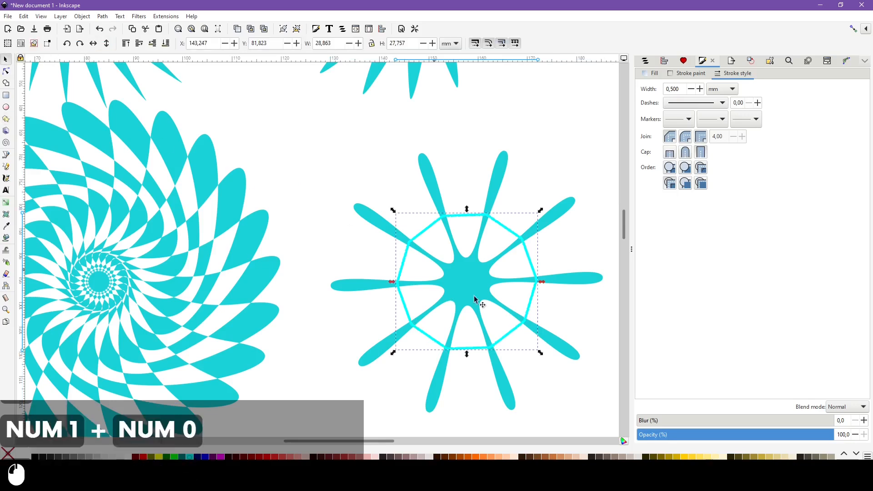
key("ctrl+d")
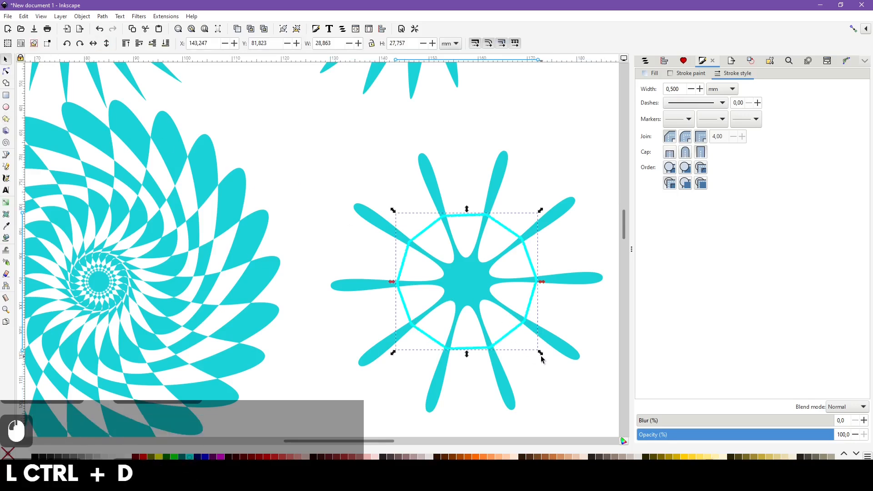
left_click_drag(542, 356, 588, 395)
key("ctrl+f")
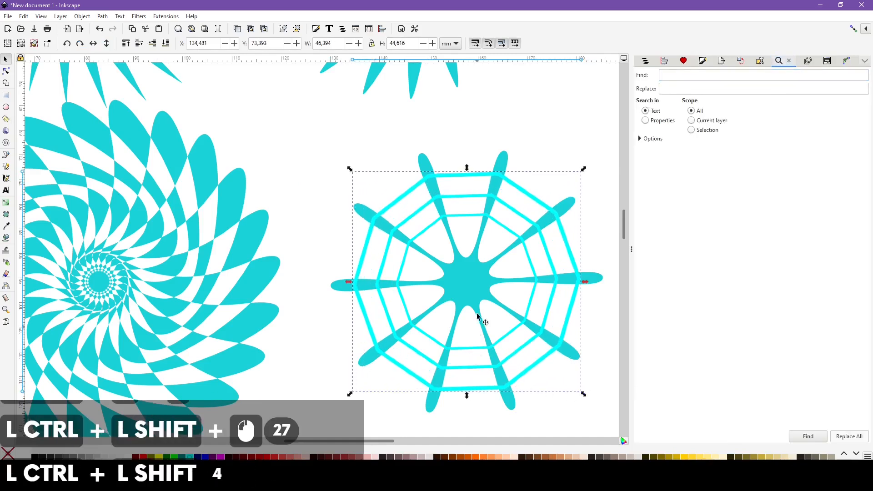
key("ctrl+d")
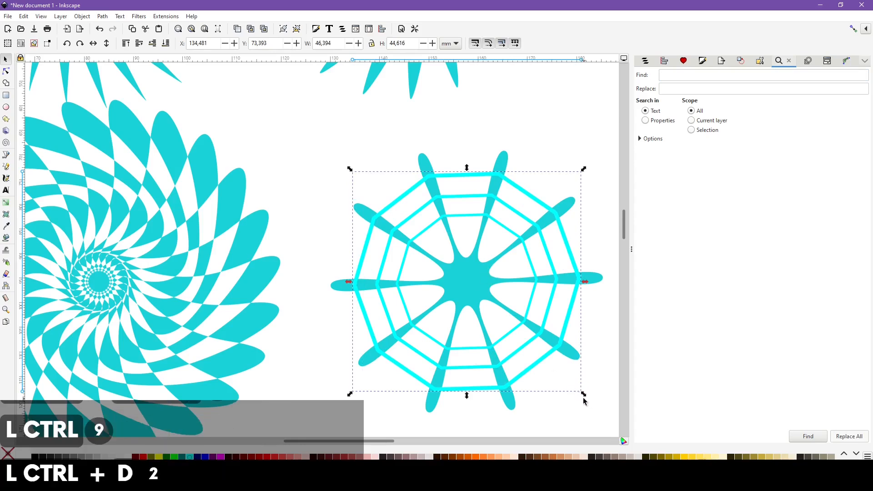
left_click_drag(584, 399, 610, 417)
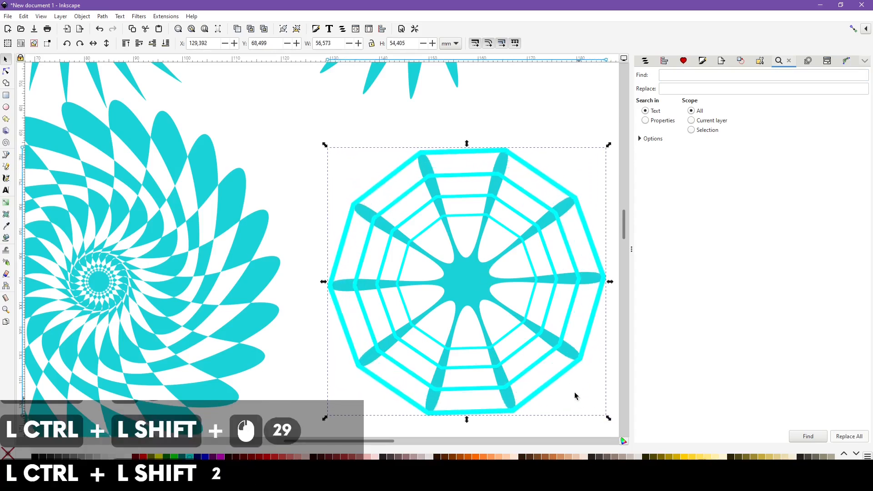
Select all four rings and set their stroke to the colour sampled from the star's centre.
left_click(569, 357)
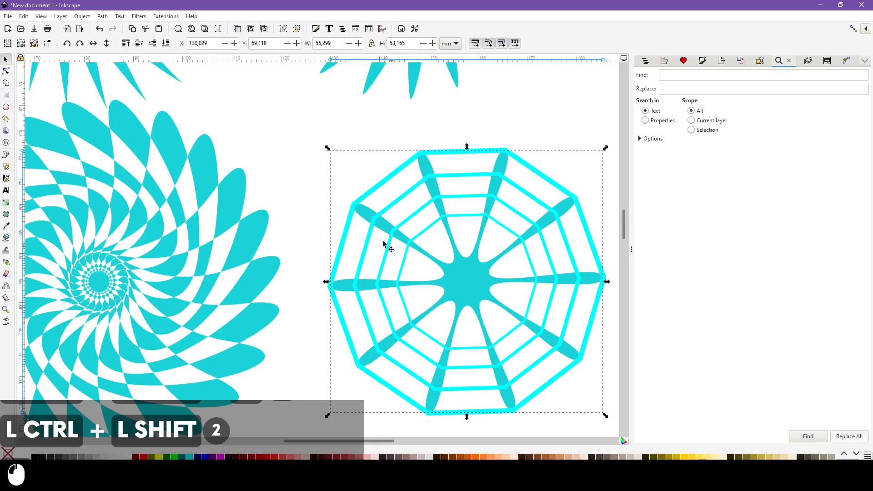
left_click(364, 249, "shift")
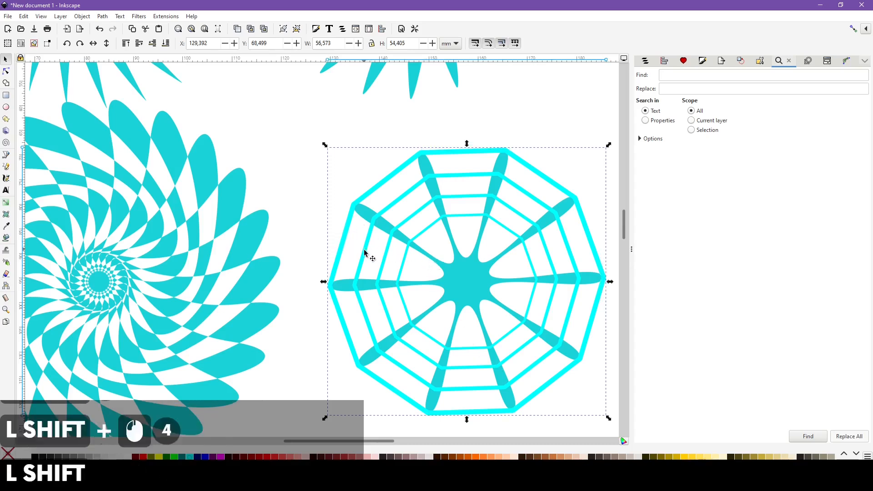
left_click(404, 273, "shift")
left_click(6, 227)
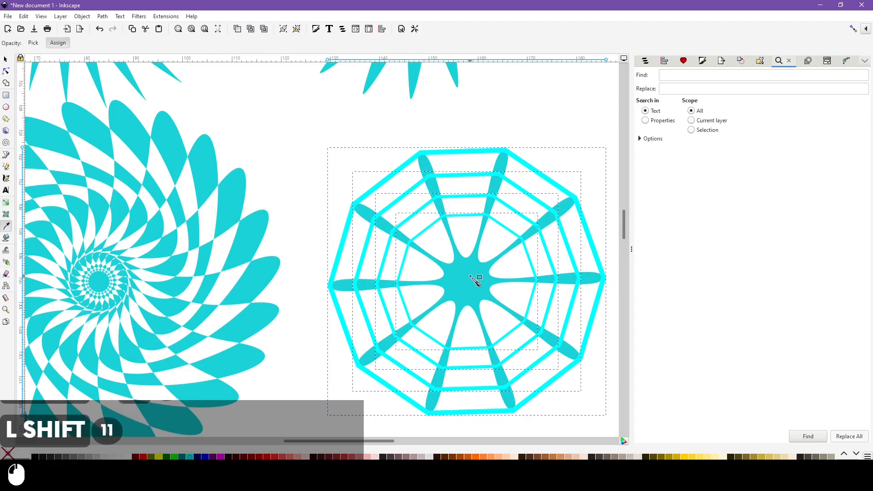
left_click(469, 279, "shift")
Group the ten-spoke star and its rings into one spider-web object.
scroll(468, 279, "down", 3, "ctrl")
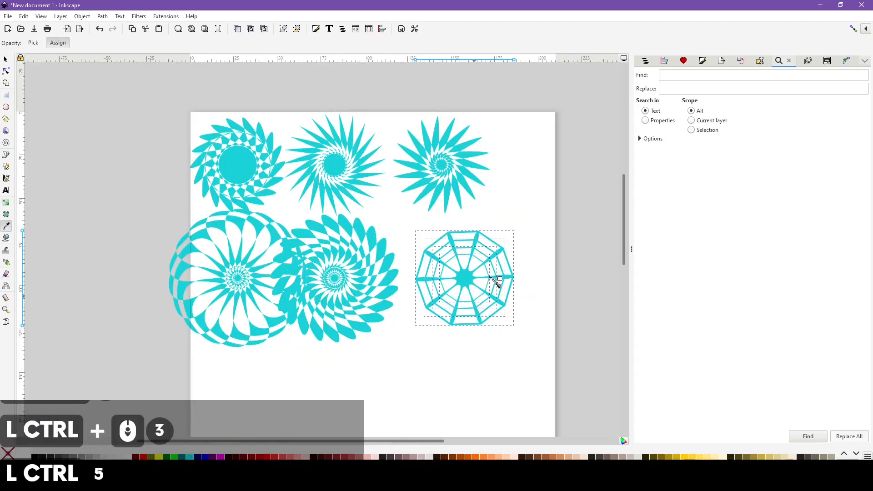
left_click(4, 60)
left_click_drag(556, 376, 400, 218)
key("ctrl+g")
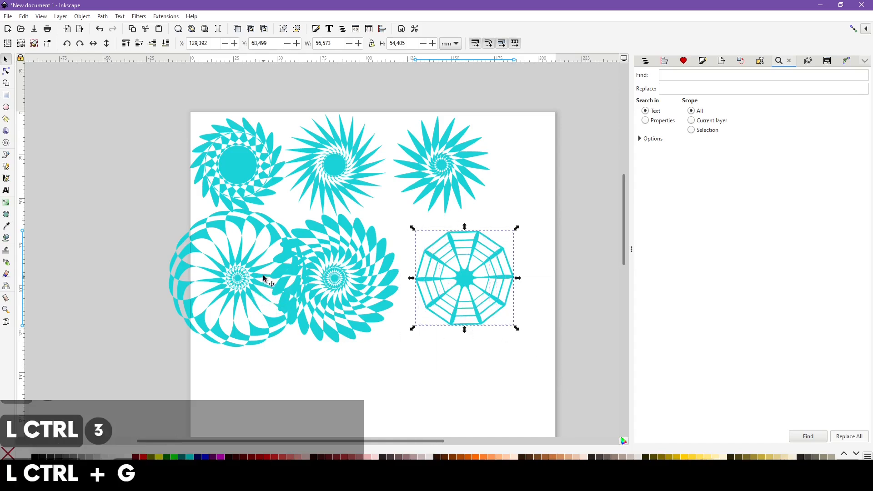
Move the large round pinwheel clear of its neighbour and align all six shapes on a common horizontal axis.
left_click_drag(264, 279, 214, 285)
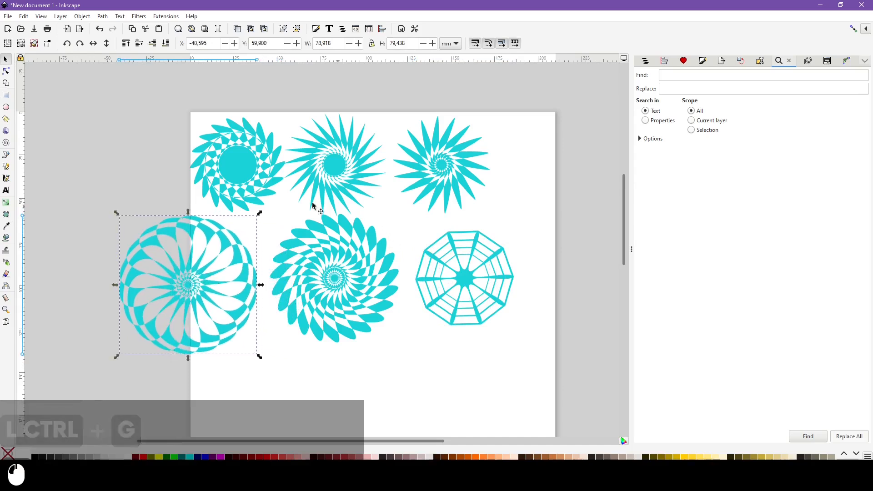
scroll(386, 296, "down", 2, "ctrl")
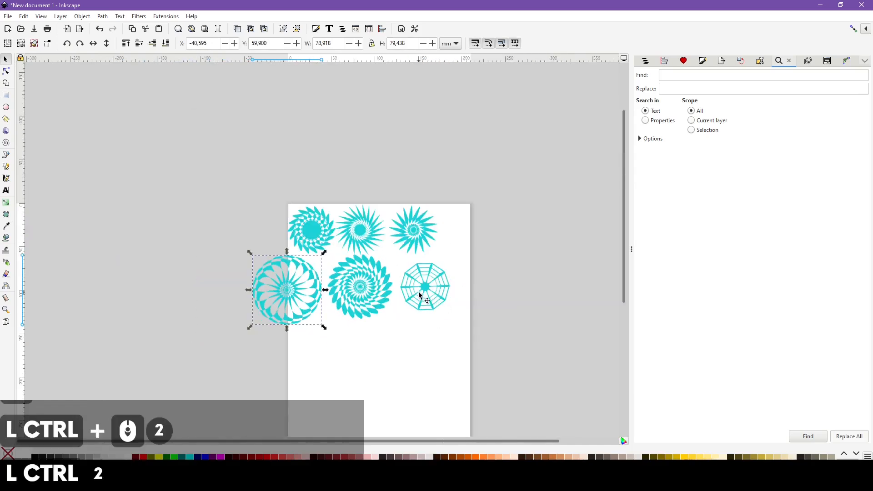
left_click_drag(241, 167, 544, 371)
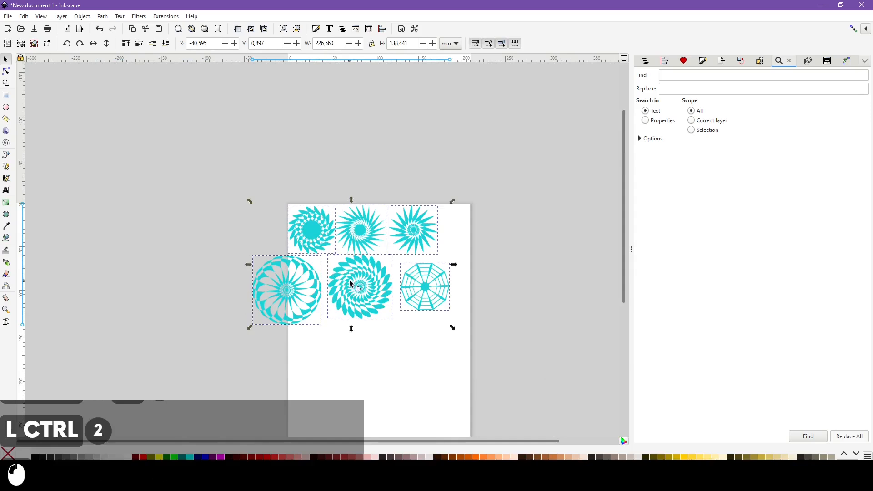
key("ctrl+shift+a")
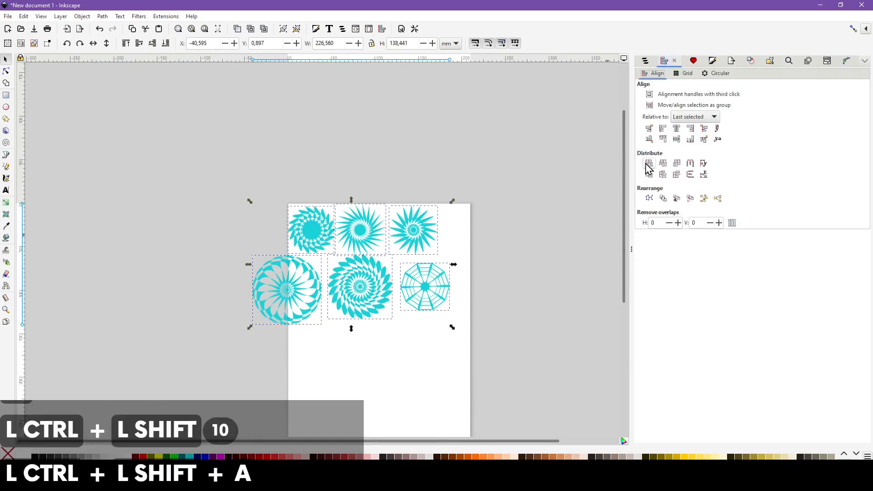
left_click(677, 140)
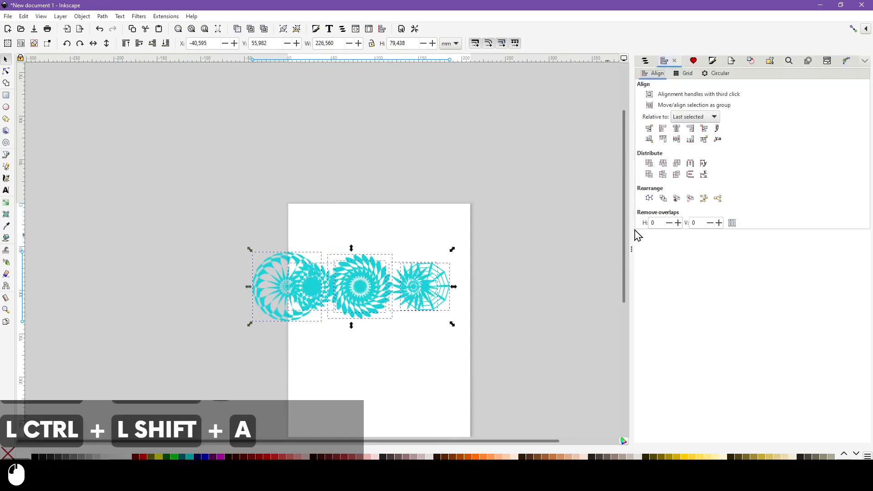
Move the spider web about 136 mm outward along the row and distribute the centres of all six shapes evenly horizontally.
left_click(444, 292, "ctrl")
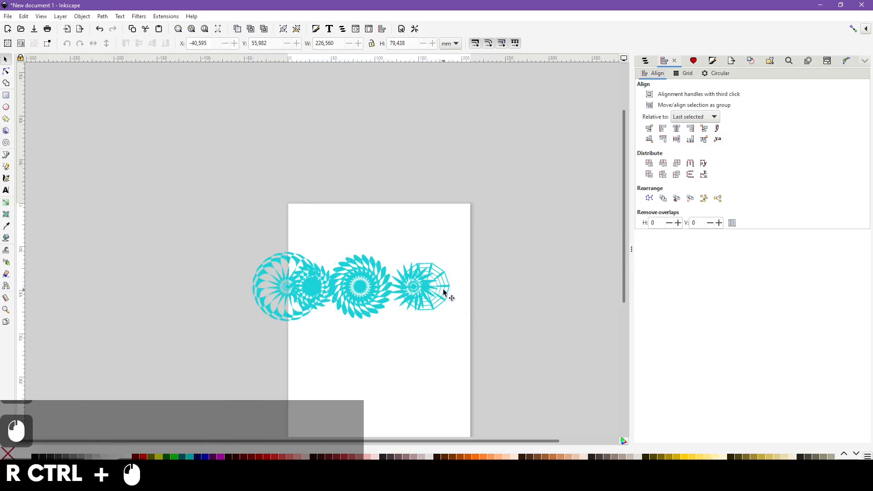
left_click_drag(445, 292, 571, 298)
left_click_drag(581, 366, 201, 186)
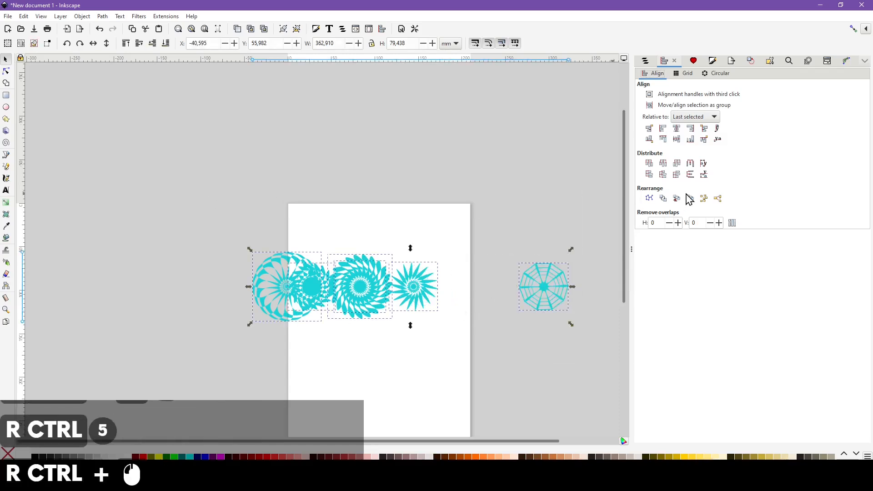
left_click(664, 164)
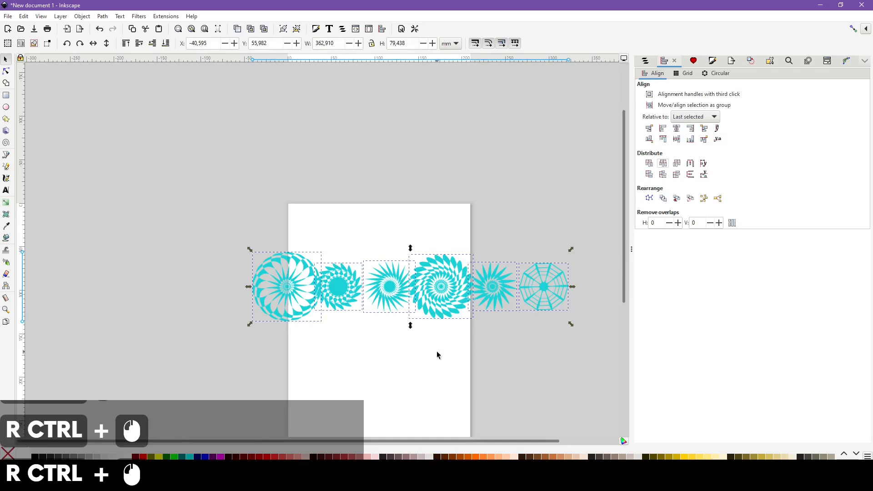
Place two horizontal guides just inside the upper and lower edges of the large round pinwheel and select that pinwheel.
left_click(278, 290, "ctrl")
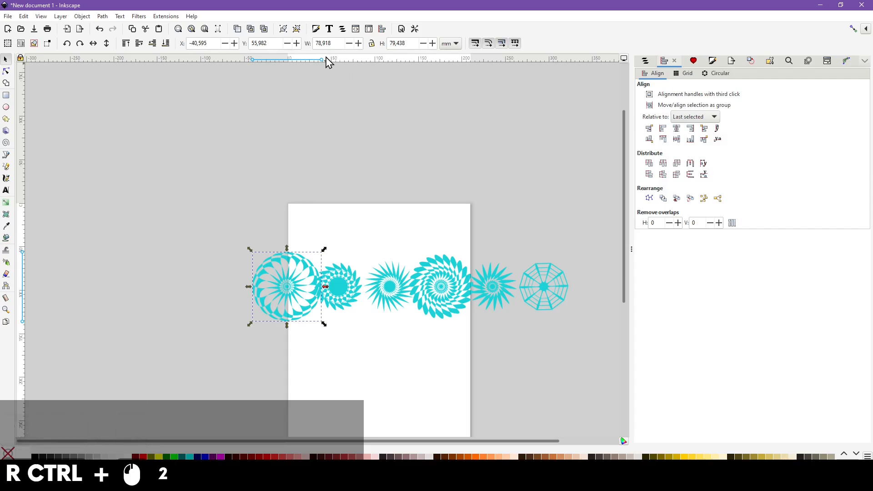
left_click_drag(326, 59, 337, 259)
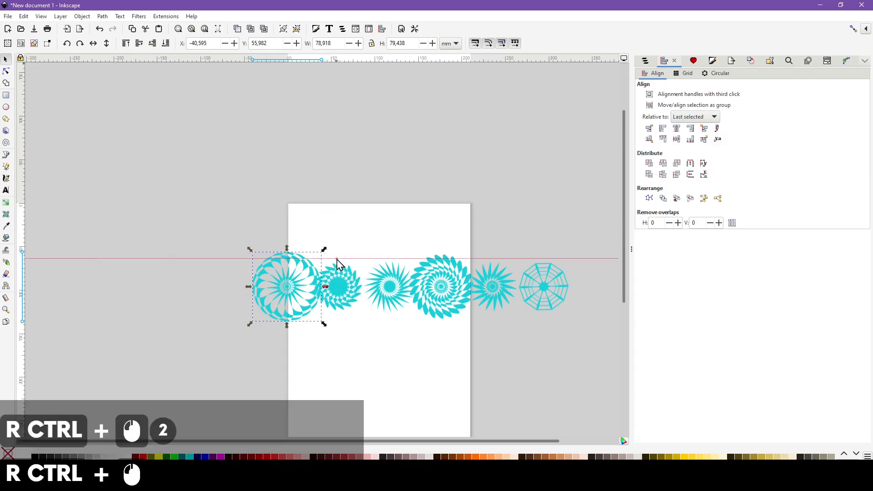
left_click_drag(364, 63, 369, 315)
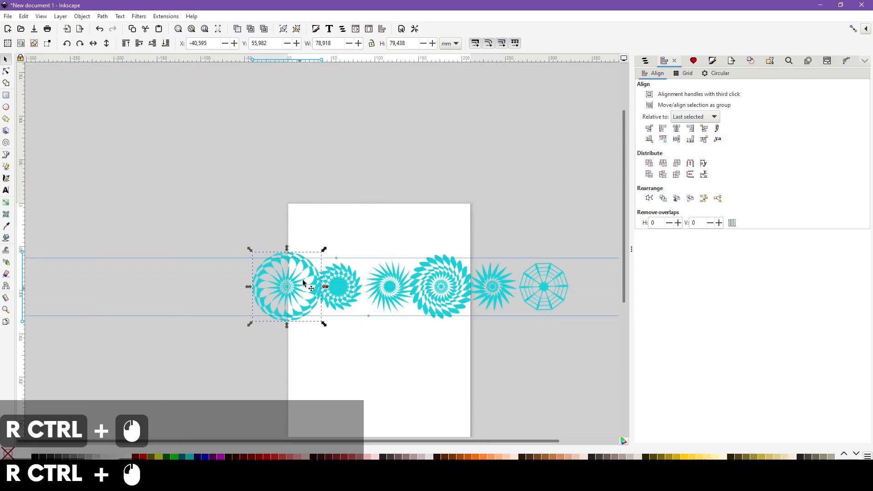
left_click(285, 284)
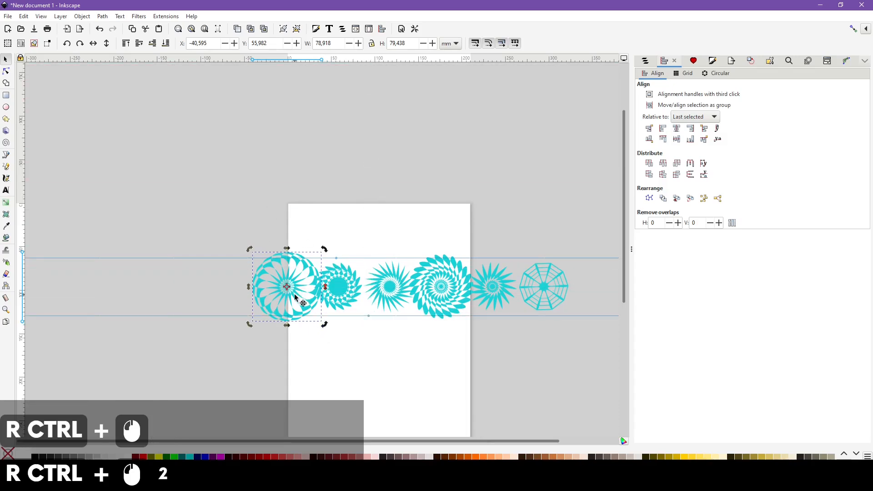
Scale the round pinwheel down to fit between the two guides and shrink the large leafy pinwheel to about its neighbours' size.
left_click_drag(323, 324, 316, 322)
left_click(454, 308)
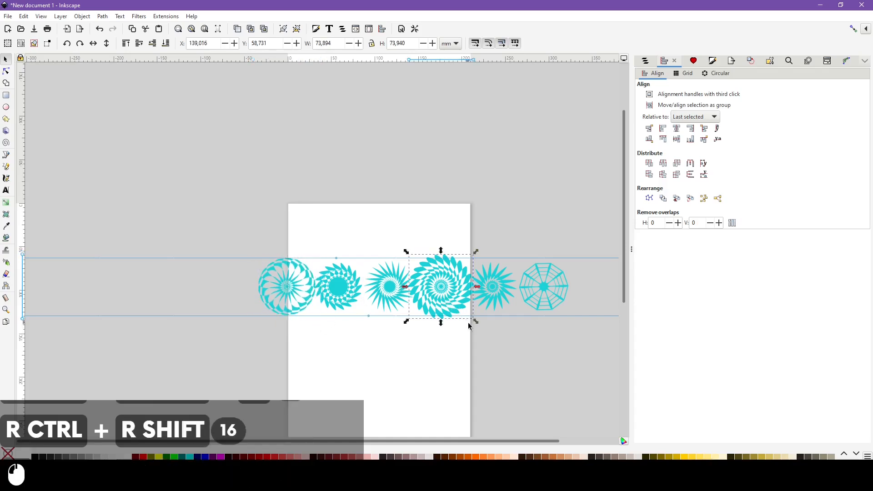
left_click_drag(473, 323, 471, 321)
Enlarge the other five shapes together to the guides' height and move the round pinwheel about 29 mm outward along the row.
left_click_drag(603, 367, 311, 223)
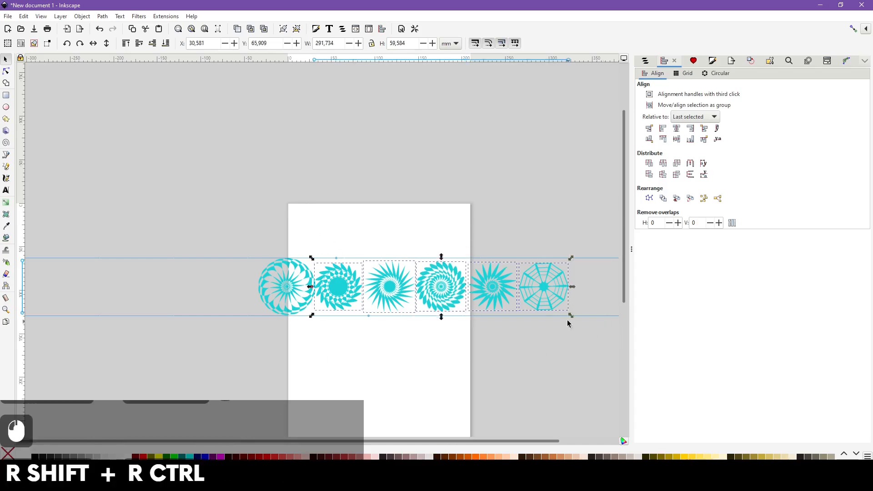
left_click_drag(573, 318, 593, 328)
left_click_drag(279, 294, 253, 293)
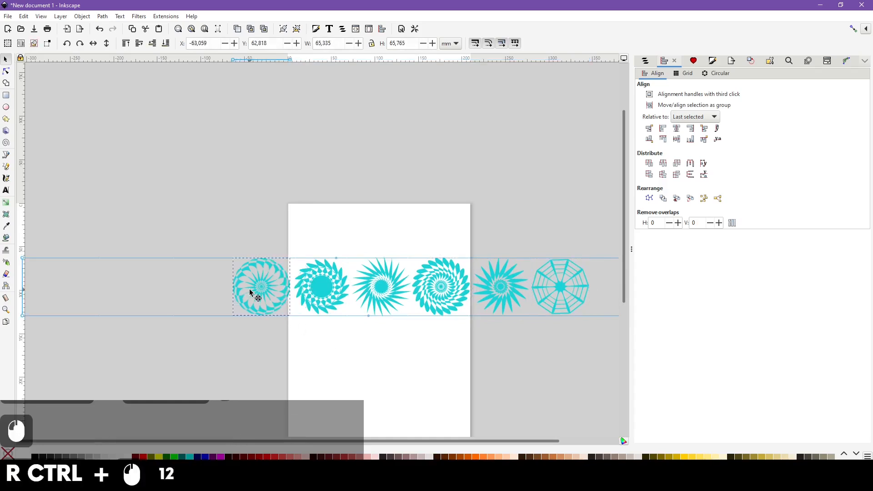
Fill all six shapes with 20% Gray and move the whole row above the page.
left_click_drag(182, 212, 598, 369)
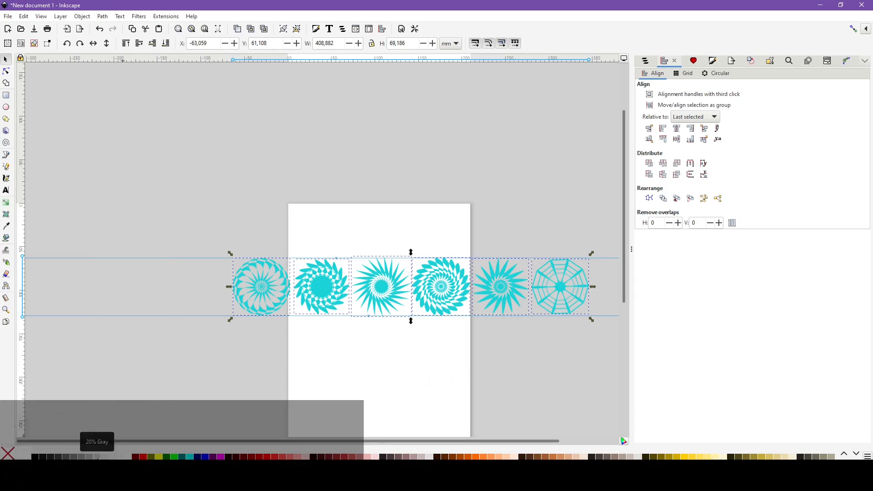
left_click(97, 457)
scroll(353, 392, "down", 1, "ctrl")
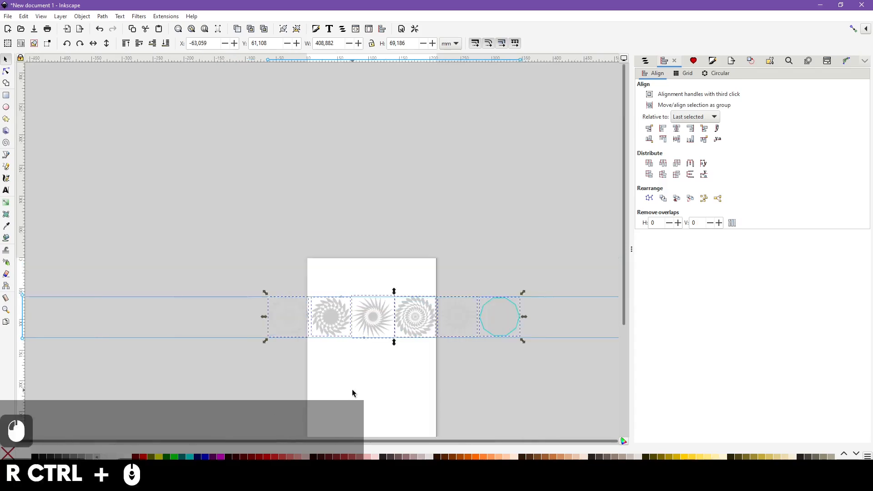
left_click_drag(382, 322, 351, 209)
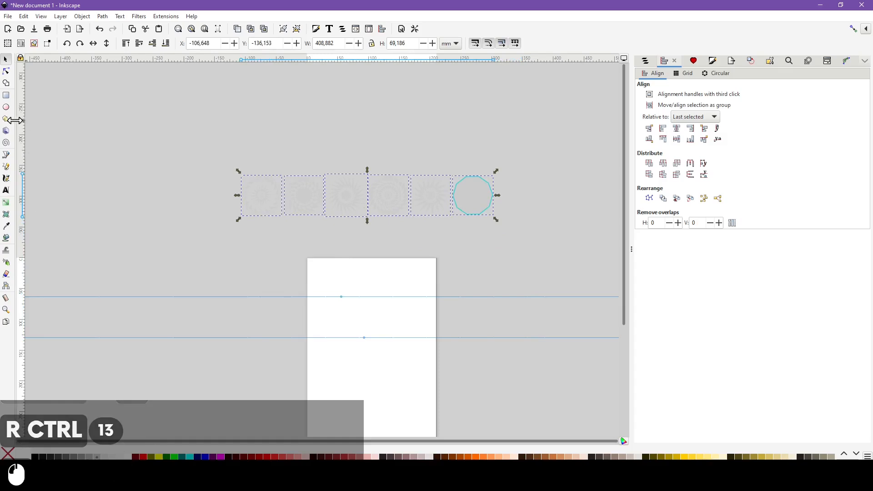
Draw a rectangle about 499 by 248 mm across the page and give it a flat fill of HSV 196, 25, 80.
left_click(6, 95)
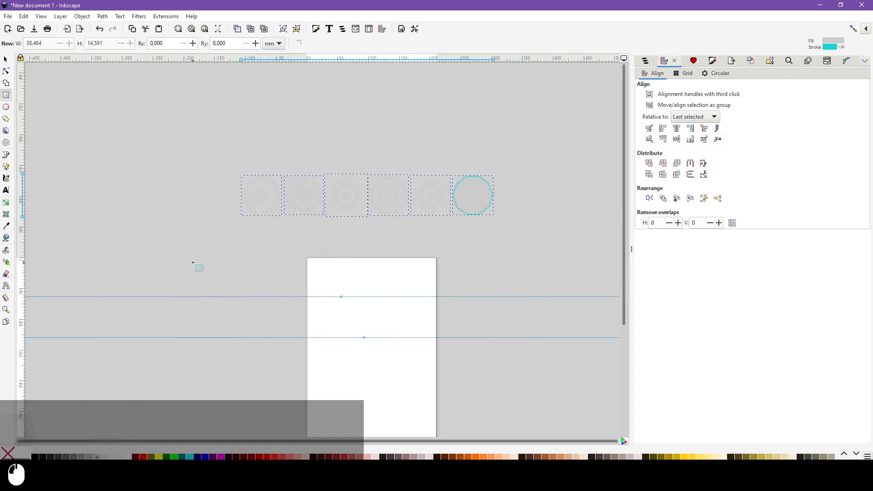
mouse_move(193, 262)
left_mouse_down()
mouse_move(531, 417)
mouse_move(511, 408)
mouse_move(500, 415)
left_mouse_up()
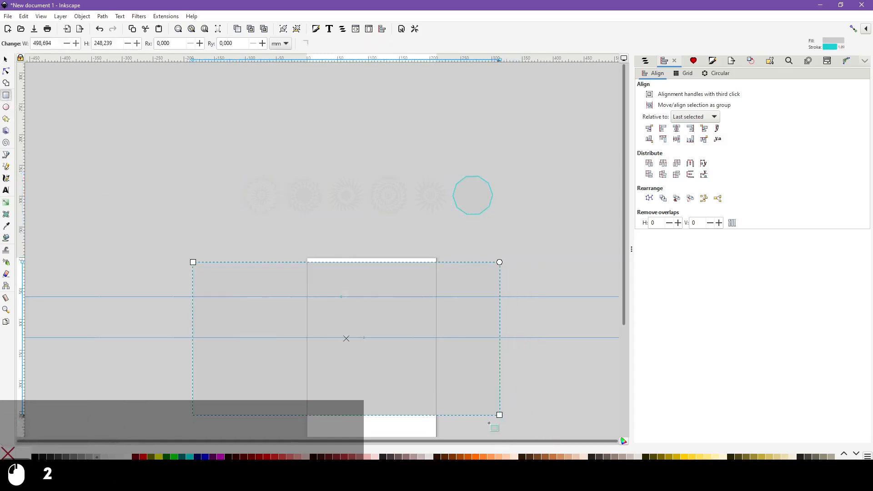
key("ctrl+shift+f")
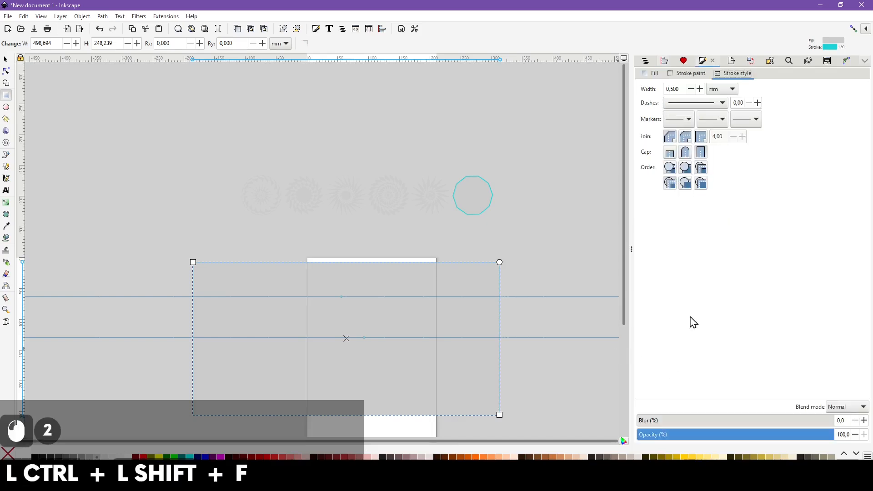
left_click(652, 73)
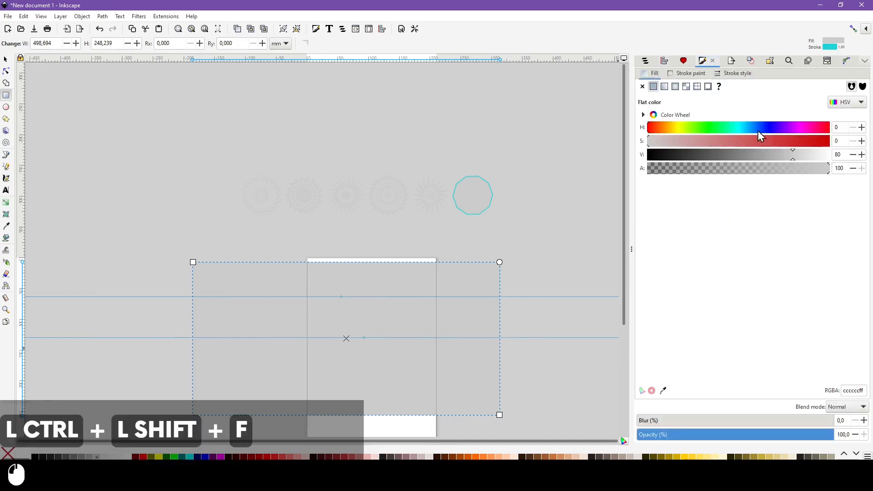
left_click(746, 127)
left_click(702, 144)
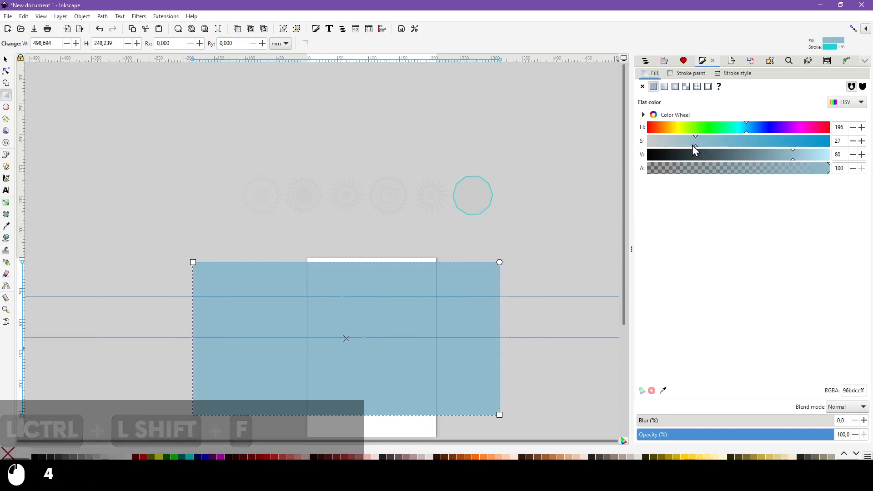
left_click(692, 145)
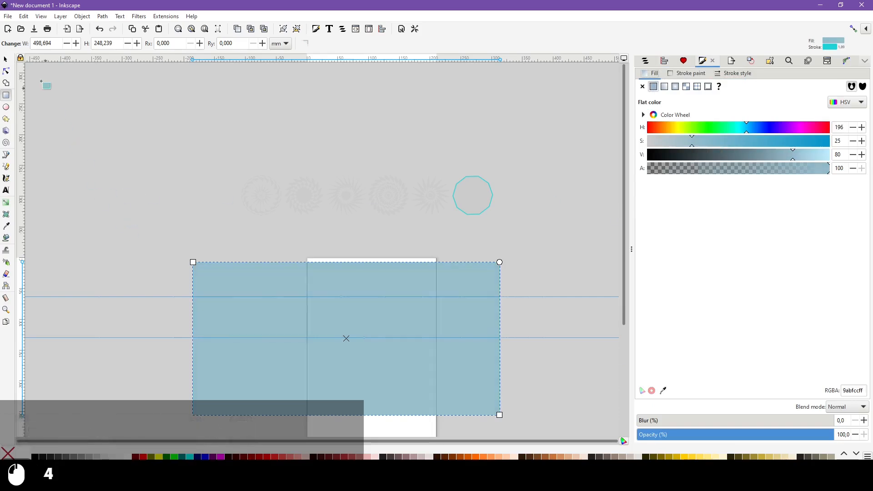
Remove the gray fill from the spider web's ring polygons.
left_click(8, 60)
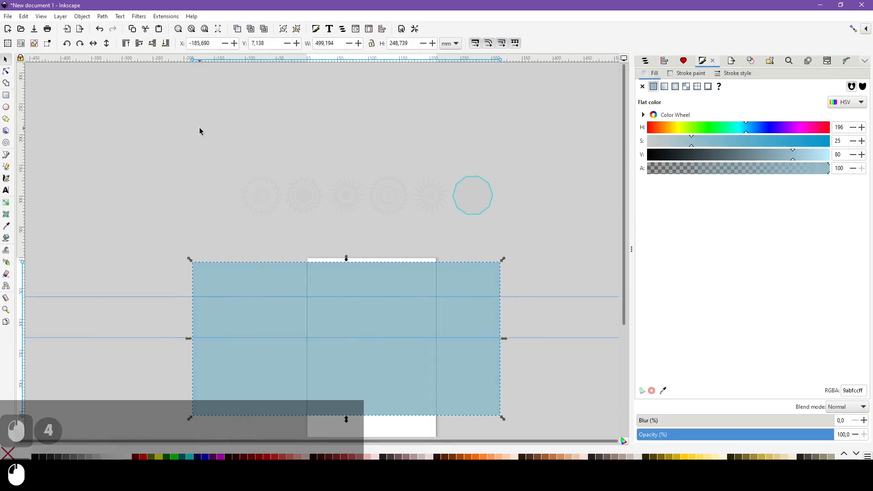
left_click_drag(199, 127, 543, 246)
left_click(481, 189)
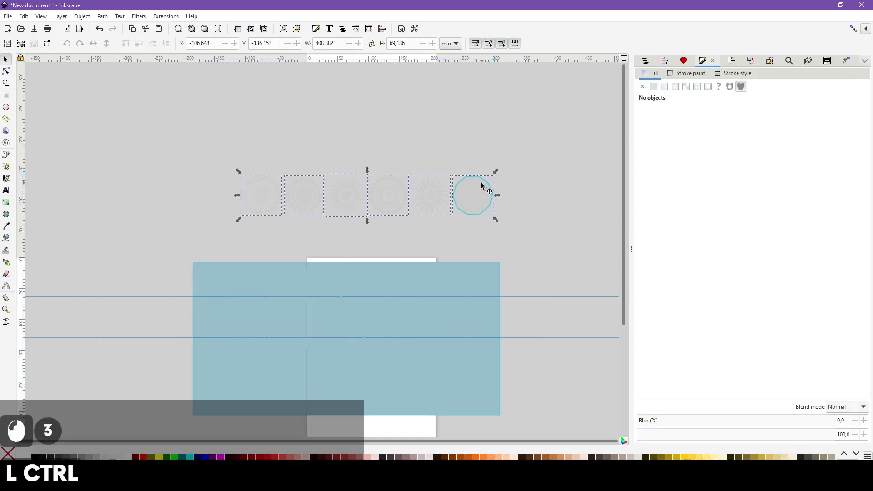
scroll(481, 189, "up", 5)
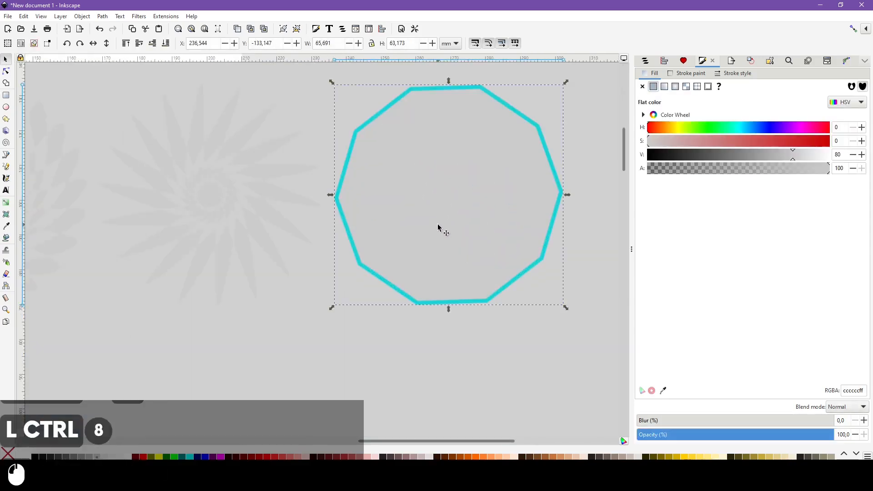
mouse_move(441, 230)
left_mouse_down()
mouse_move(525, 291)
mouse_move(441, 228)
left_mouse_up()
key("ctrl+z")
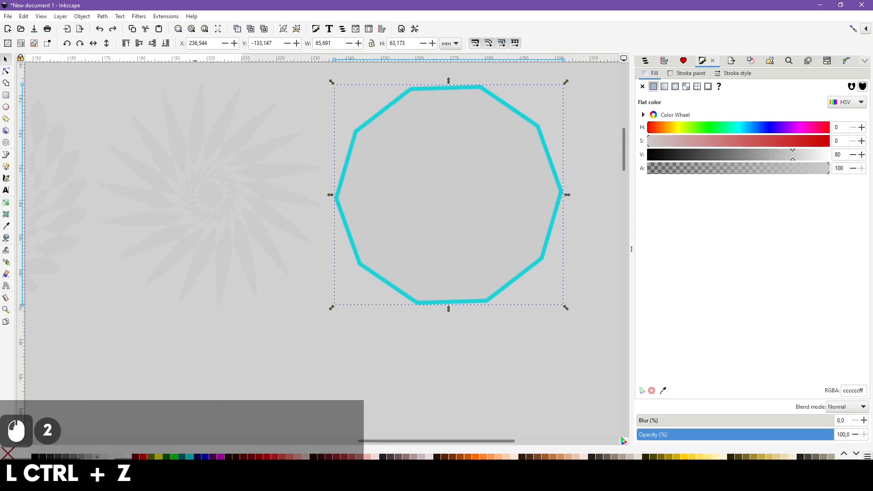
right_click(36, 467)
left_click(55, 463)
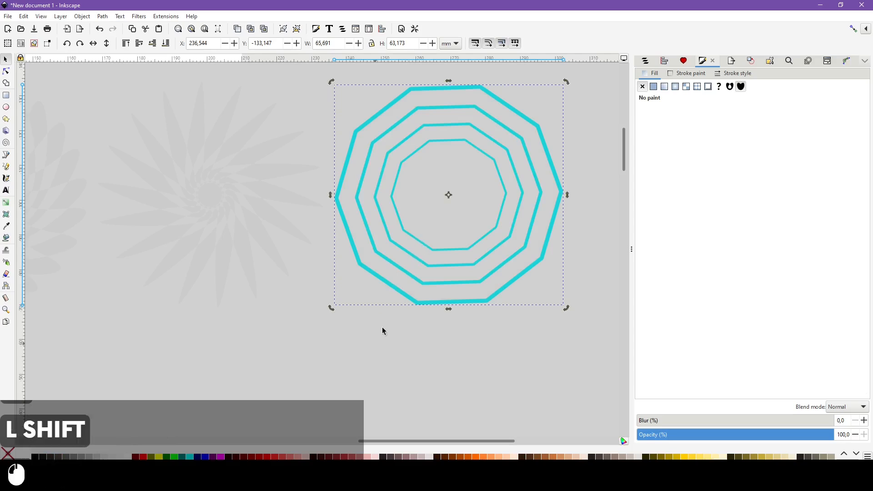
Select all objects with the outer web ring's stroke color and recolor their strokes with the gray sampled from the adjacent sunburst.
left_click(408, 299, "shift")
left_click(408, 298, "shift")
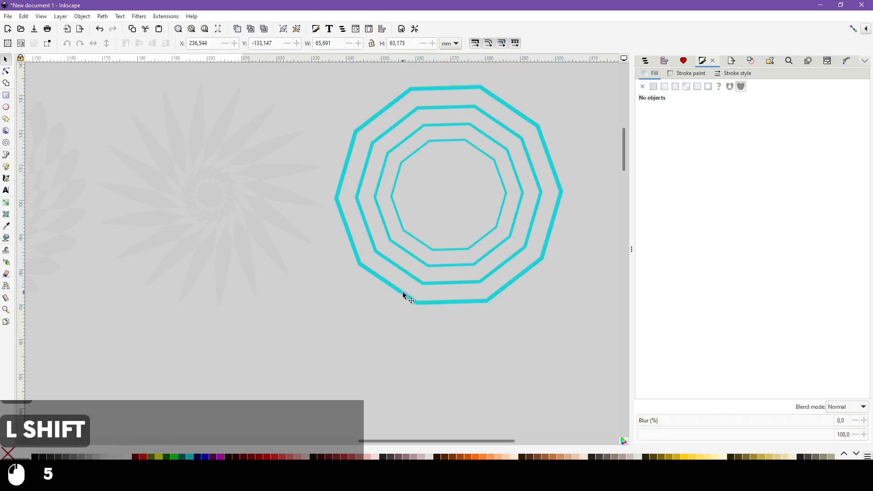
left_click(403, 295)
left_click(23, 16)
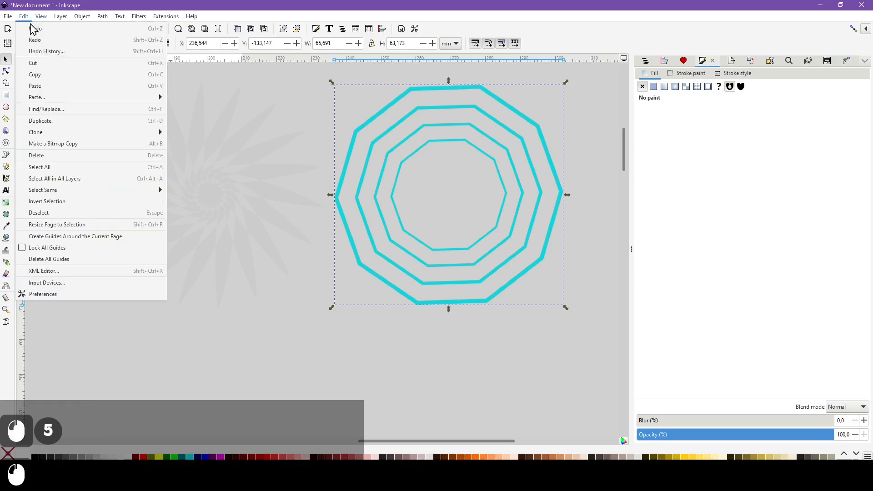
mouse_move(103, 190)
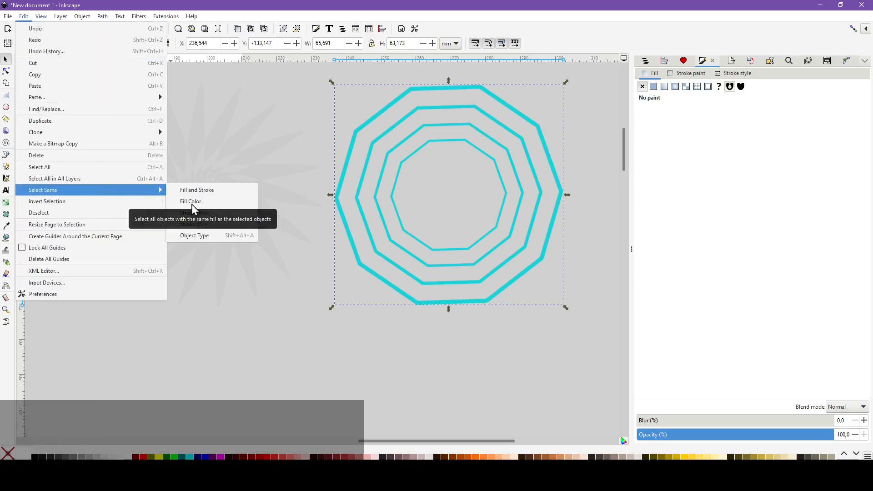
left_click(210, 215)
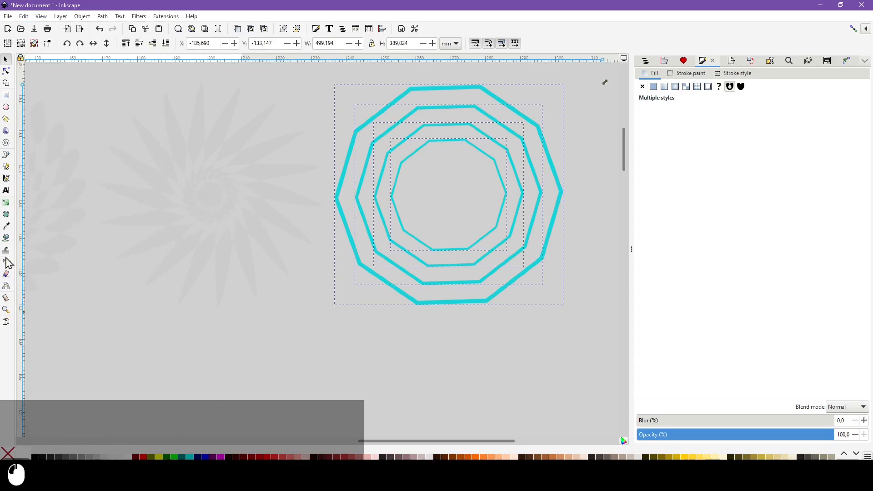
left_click(7, 226)
left_click(198, 258, "shift")
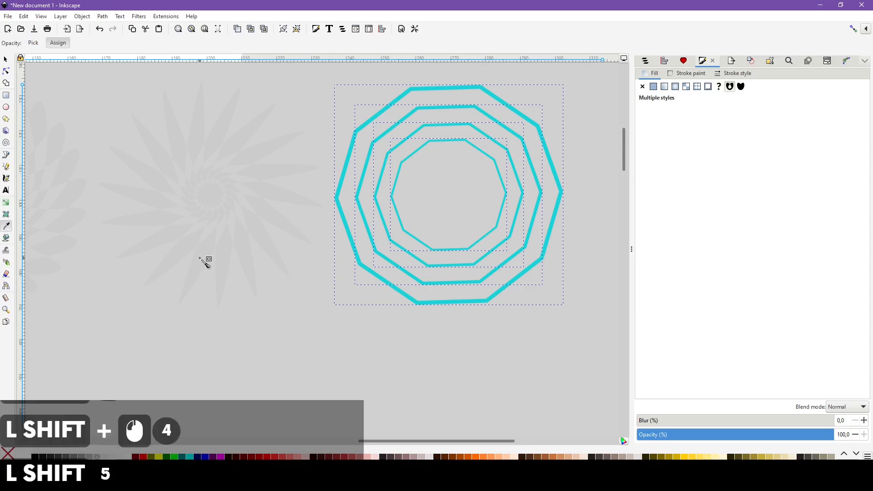
Select all parts of the spider web and fill them with 20% Gray.
left_click(5, 60)
left_click(453, 180)
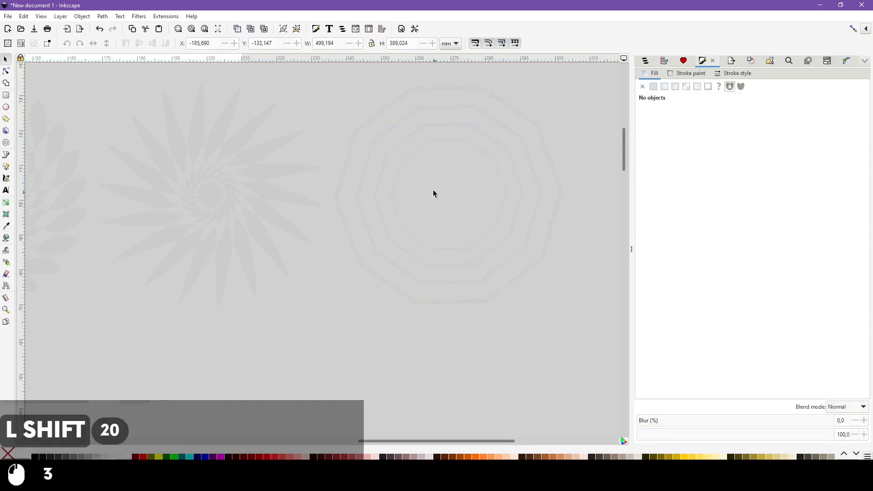
mouse_move(327, 73)
left_mouse_down()
mouse_move(555, 287)
mouse_move(601, 359)
left_mouse_up()
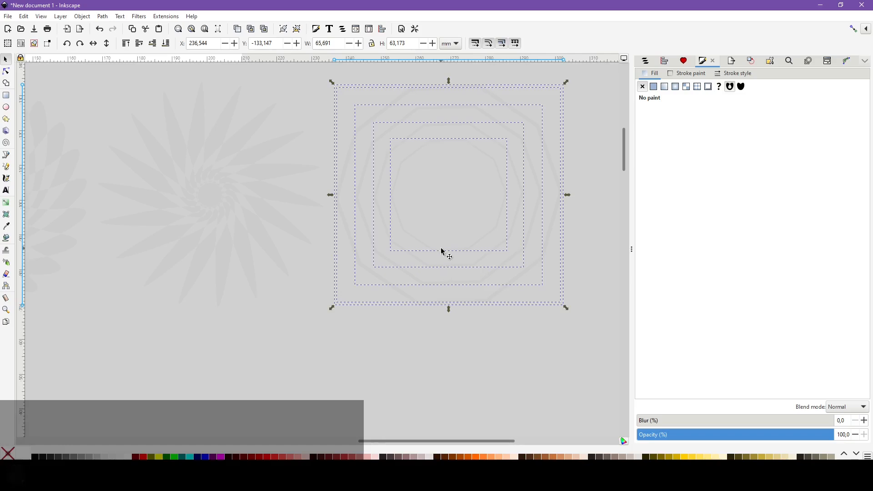
left_click(95, 458)
left_click(372, 345)
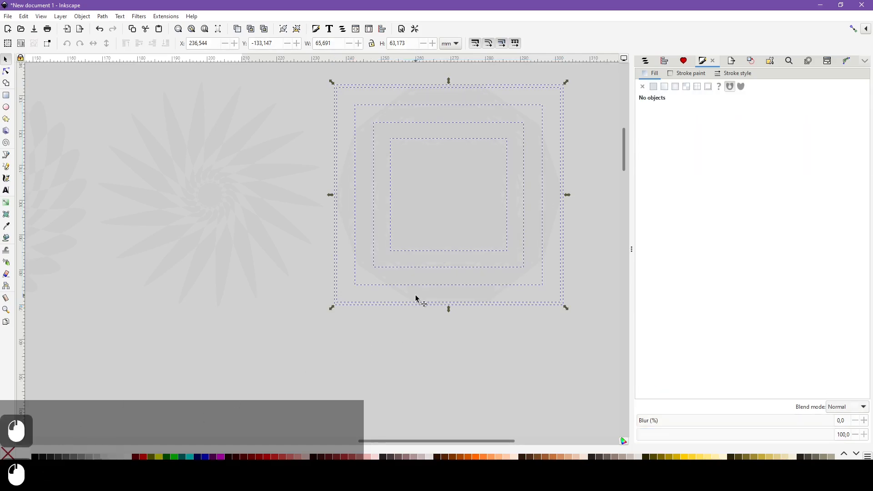
Select every object sharing the outer web ring's stroke color and remove their fill so only the star spokes keep theirs.
left_click(416, 296)
left_click(24, 16)
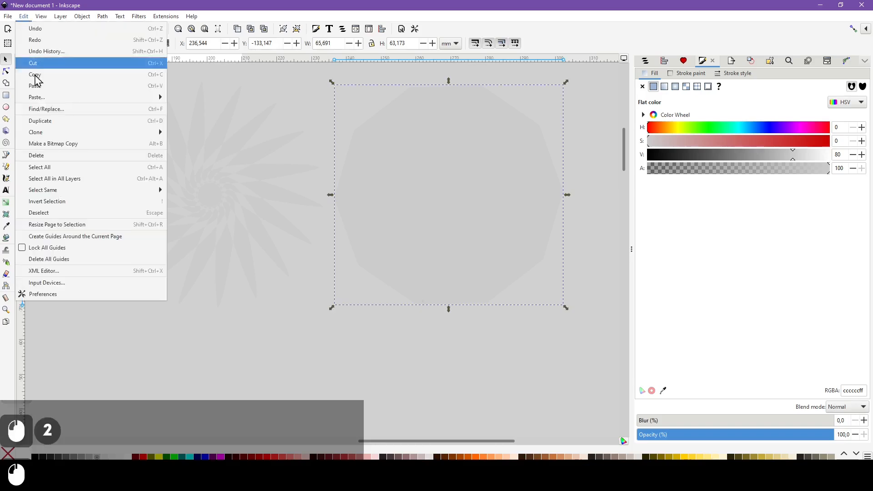
mouse_move(123, 193)
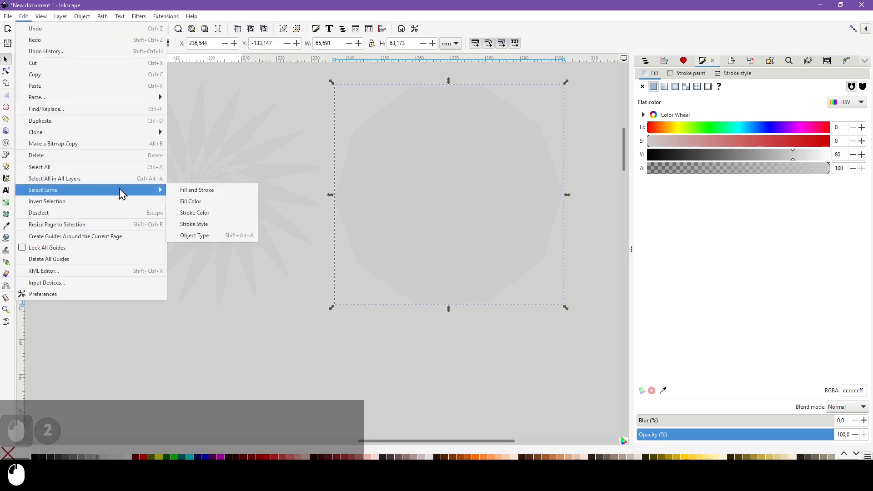
left_click(212, 214)
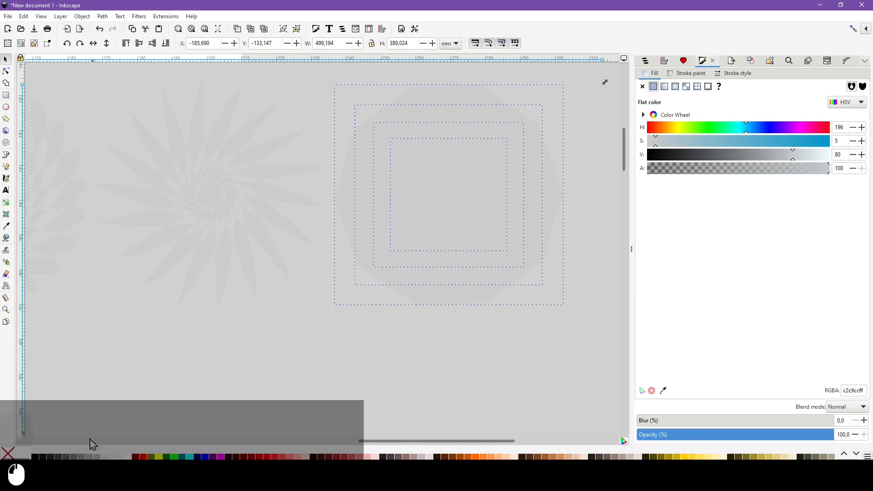
right_click(31, 467)
left_click(69, 460)
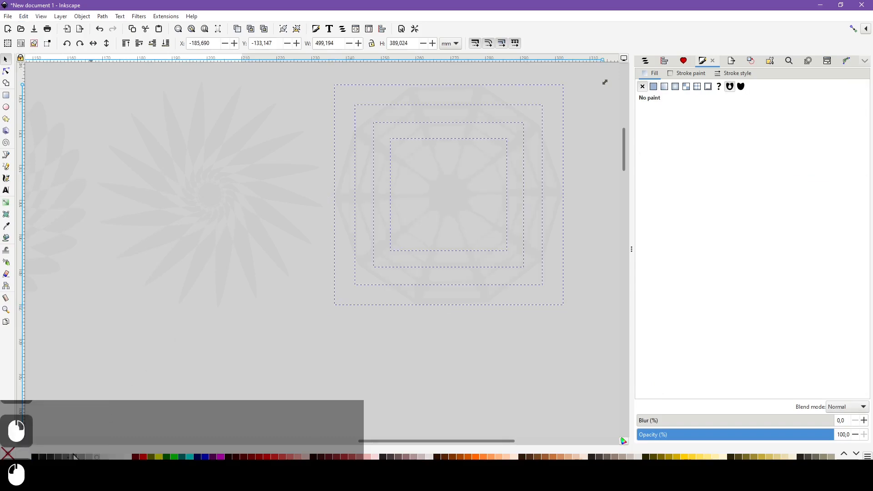
double_click(435, 196)
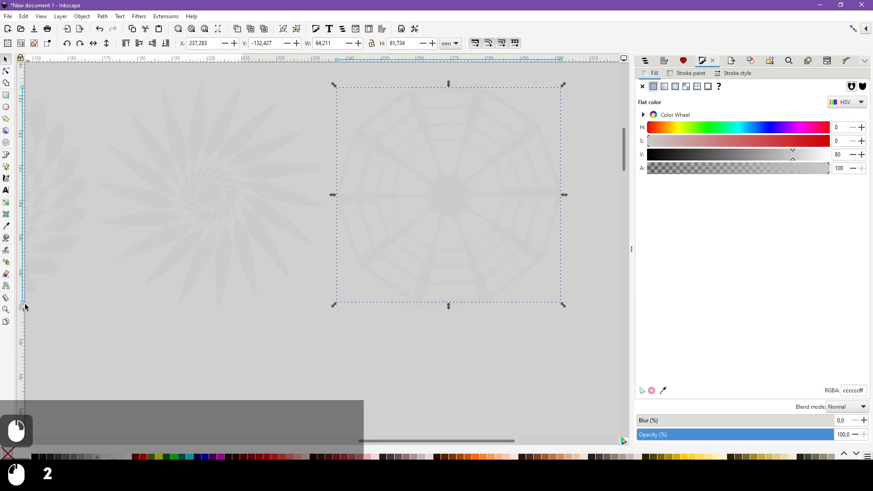
left_click(7, 226)
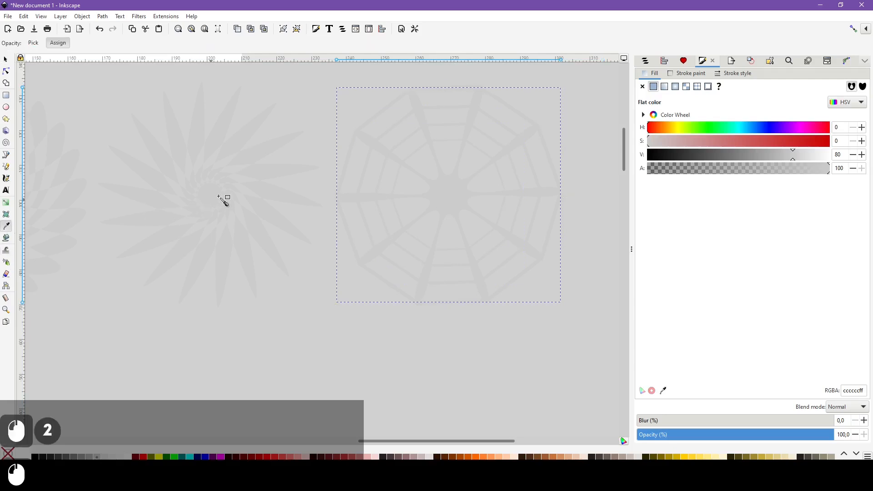
scroll(212, 196, "down", 5, "ctrl")
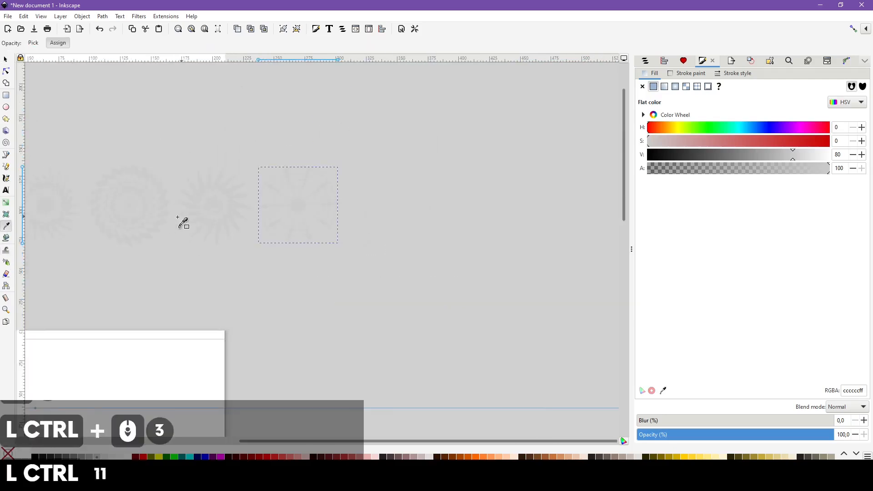
left_click(5, 60)
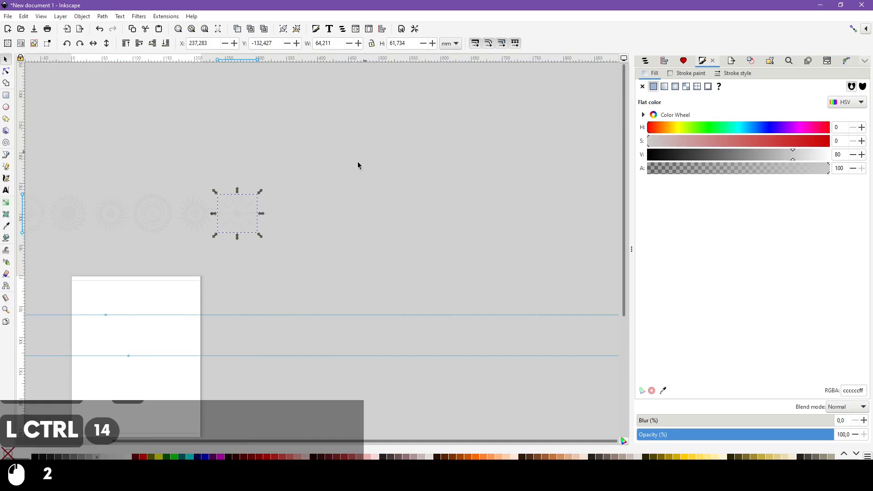
Select the whole row of six decorative shapes and switch the size units to px.
left_click_drag(367, 150, 217, 261)
left_click(453, 43)
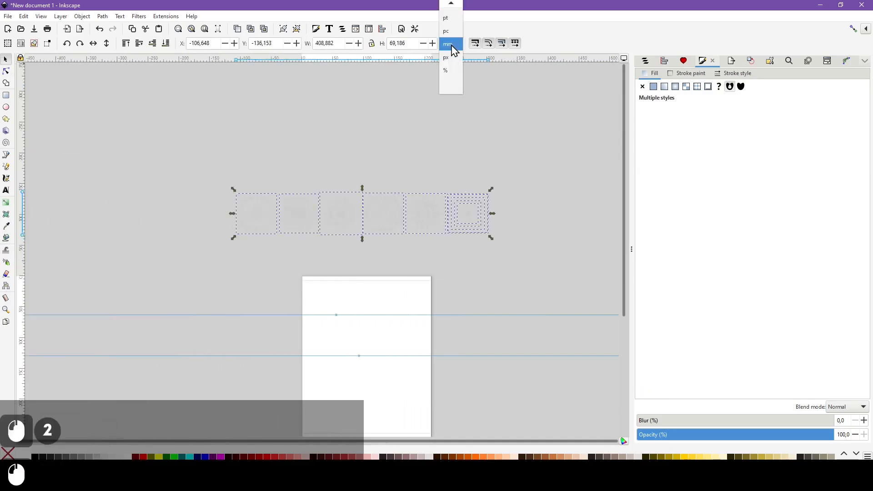
left_click(451, 59)
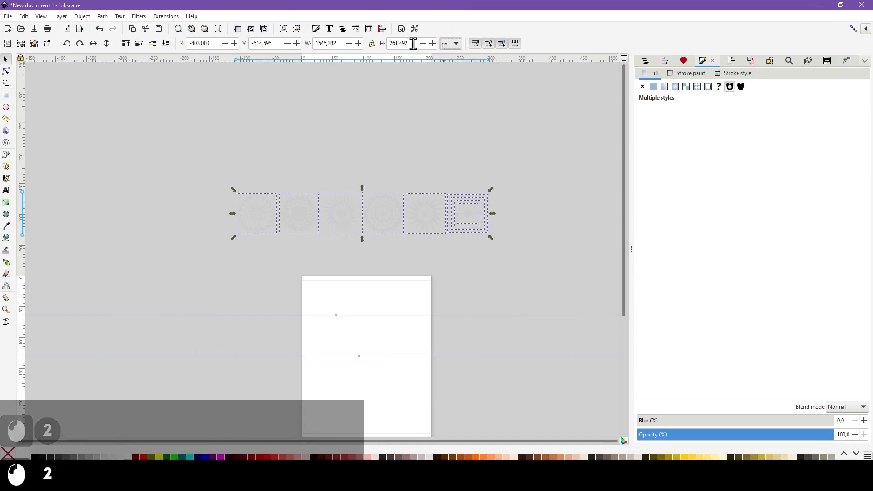
Try to set the selected row's height to 15 px with the proportions unlocked, and undo the resize.
key("ctrl+a")
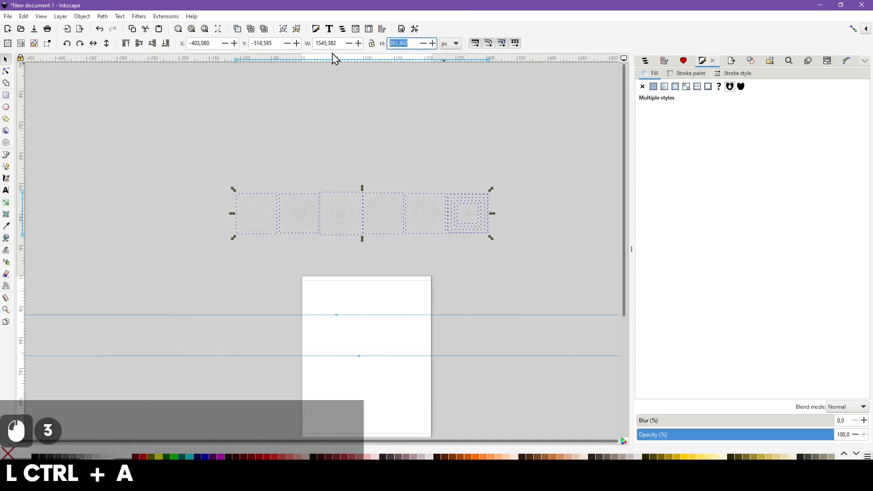
type("15")
key("Return")
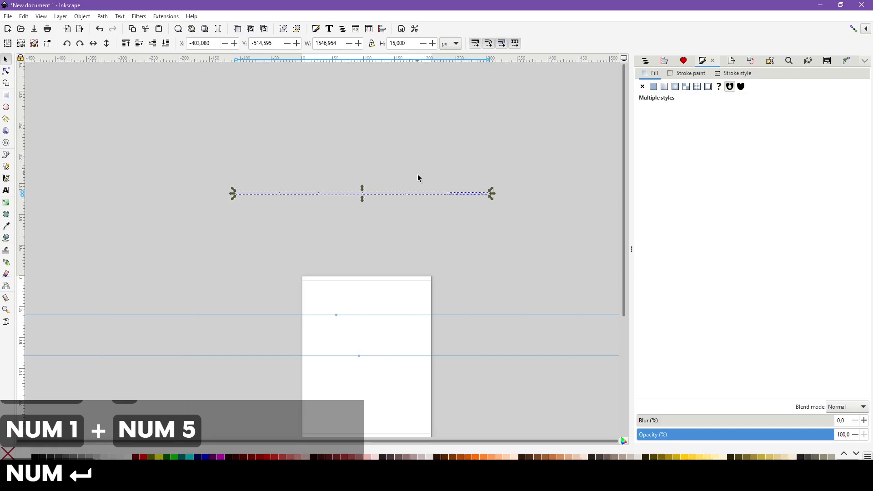
scroll(481, 187, "up", 3)
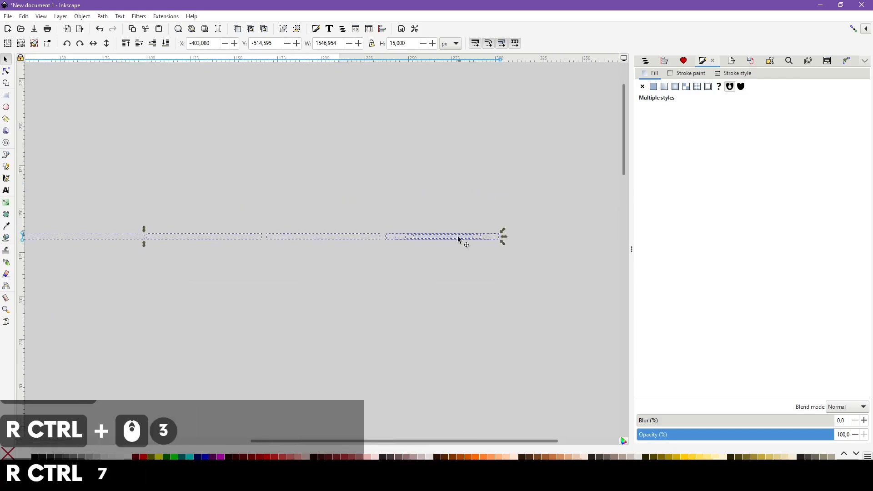
left_click(440, 269)
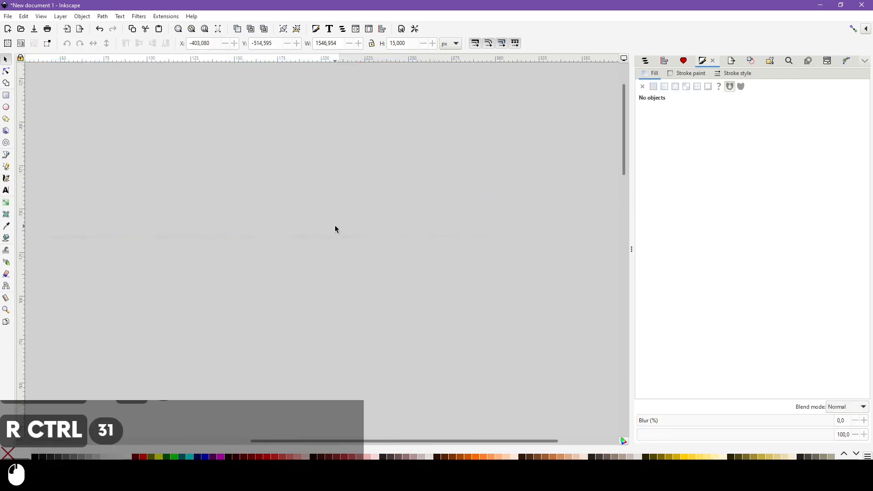
scroll(217, 269, "down", 2)
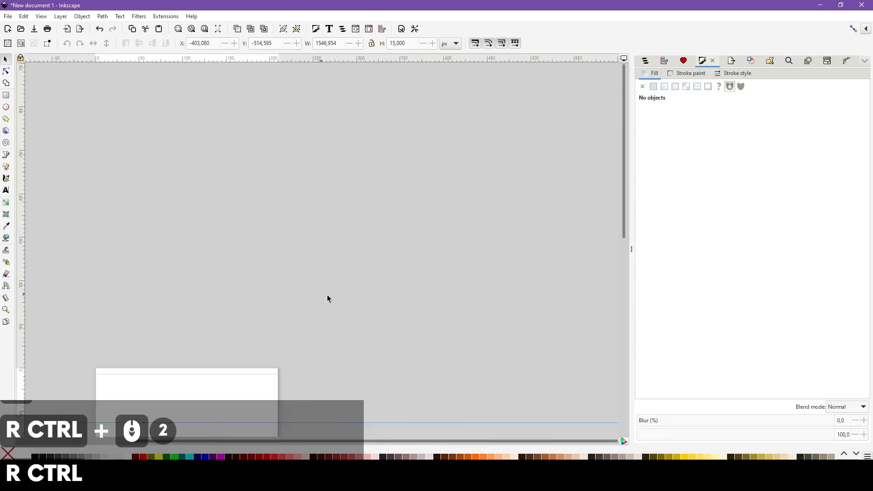
key("ctrl+z")
Select the whole row of shapes, lock its width-to-height ratio and set its height to 15 px.
left_click_drag(446, 351, 175, 199)
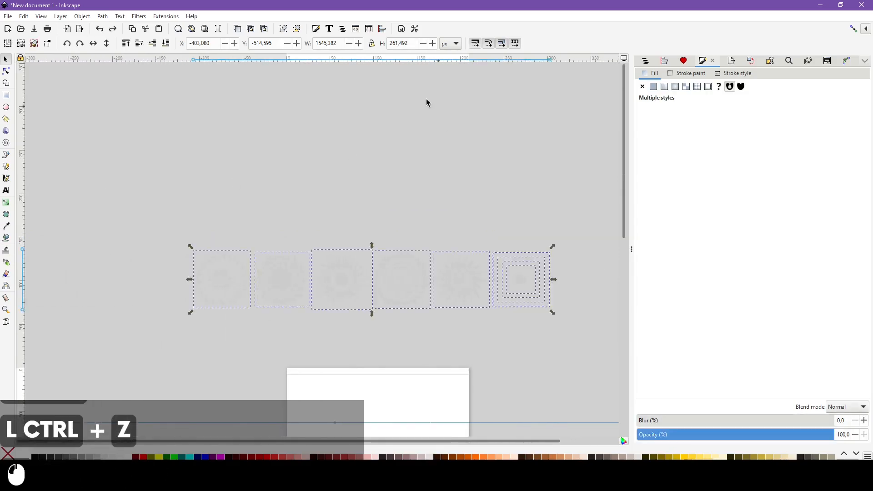
left_click(373, 47)
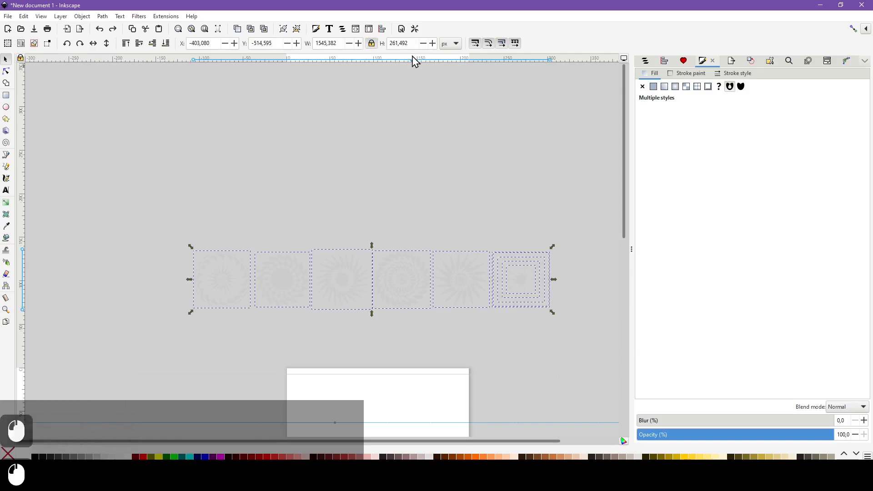
left_click(401, 44)
type("15")
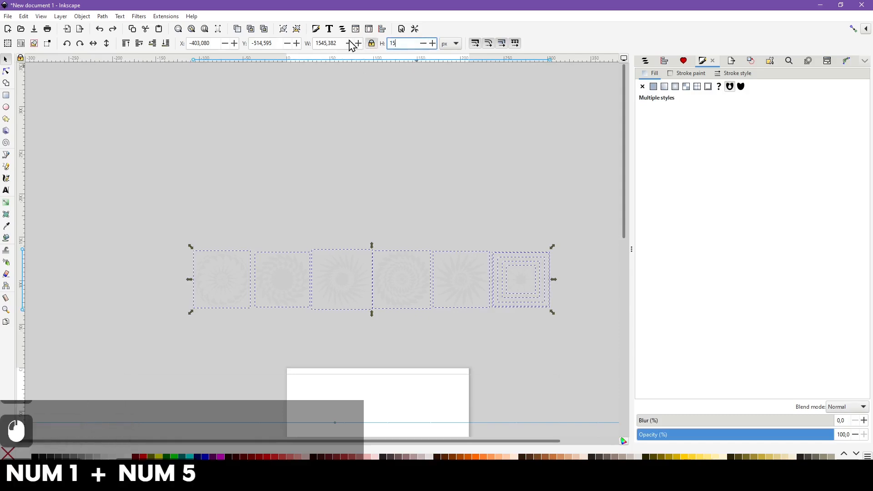
key("Return")
Move the shrunken row of shapes onto the upper part of the page, to about X 235 and Y 110 px.
scroll(192, 273, "up", 6, "ctrl")
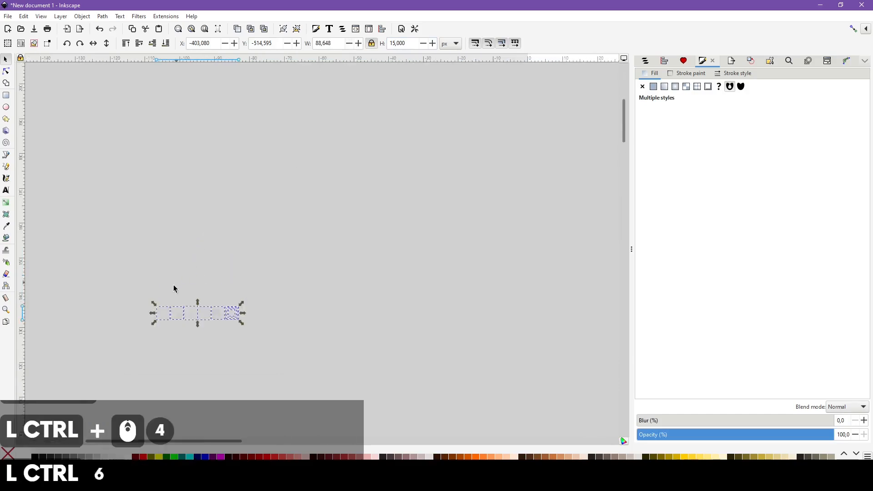
left_click_drag(222, 348, 538, 403)
scroll(473, 64, "down", 6, "ctrl")
scroll(546, 387, "down", 4)
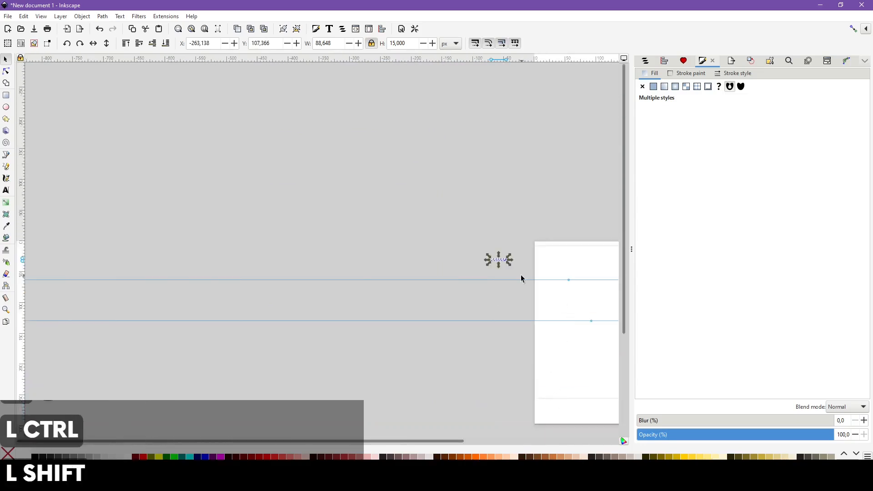
scroll(501, 277, "right", 5, "shift")
scroll(422, 272, "up", 3, "ctrl")
left_click_drag(127, 238, 362, 246)
left_click(312, 279)
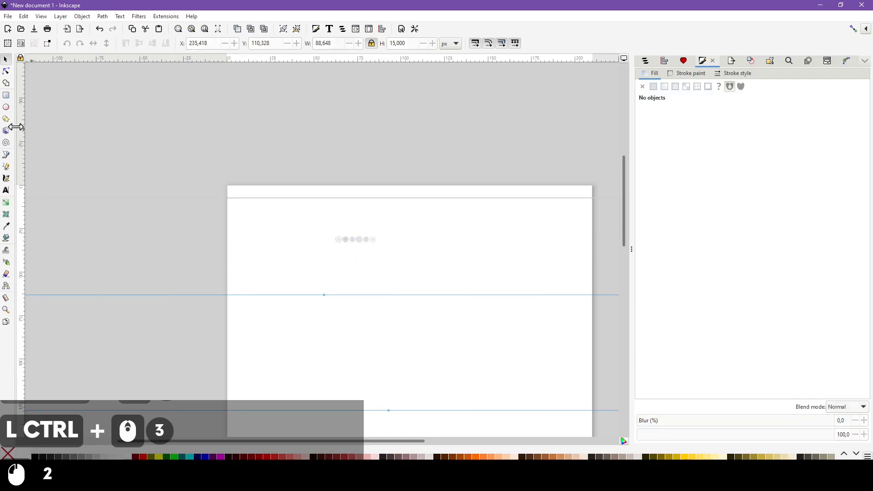
Draw a rectangle about 177 × 83 mm on the page below the row and fill it with light blue b6d9e8.
left_click(5, 95)
left_click_drag(254, 275, 562, 433)
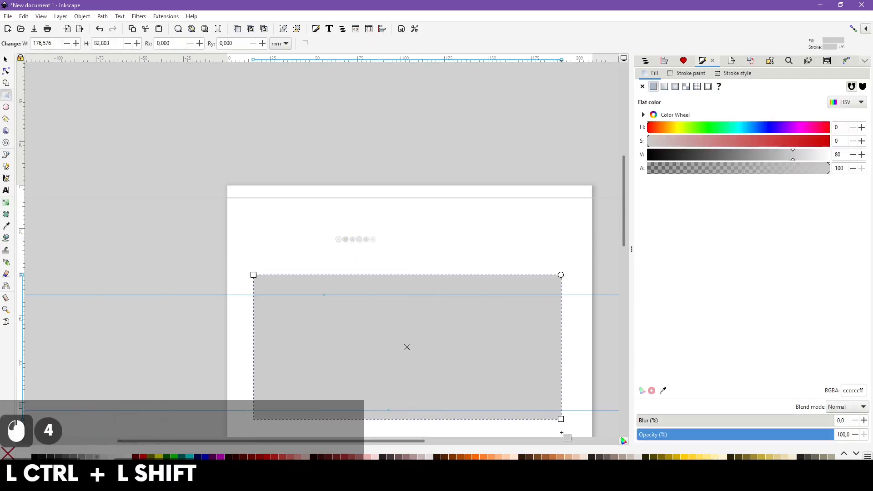
left_click(748, 127)
left_click(687, 141)
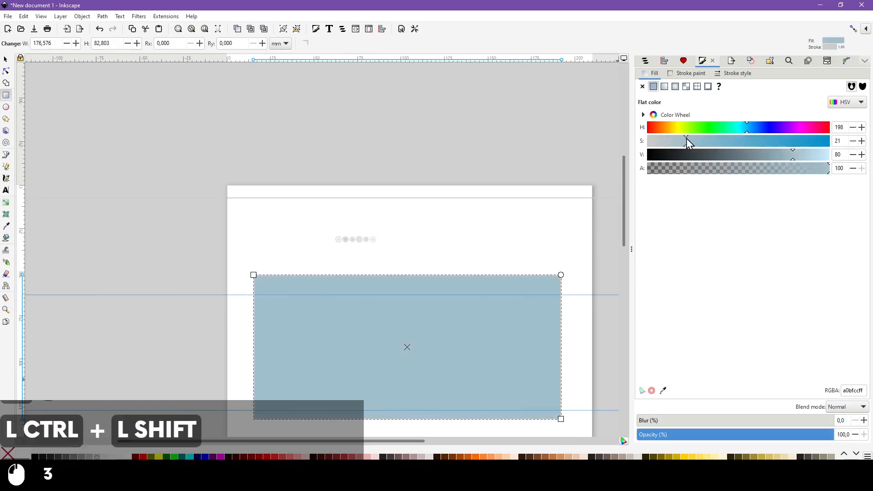
left_click(813, 154)
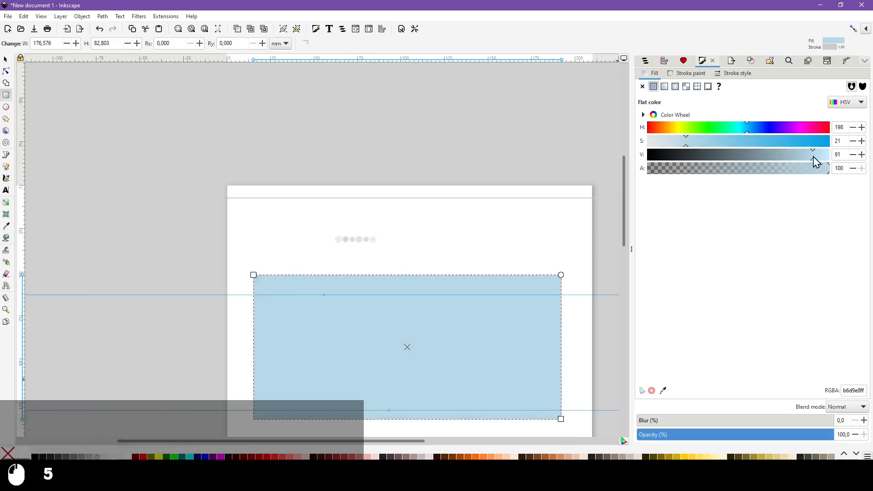
left_click(5, 59)
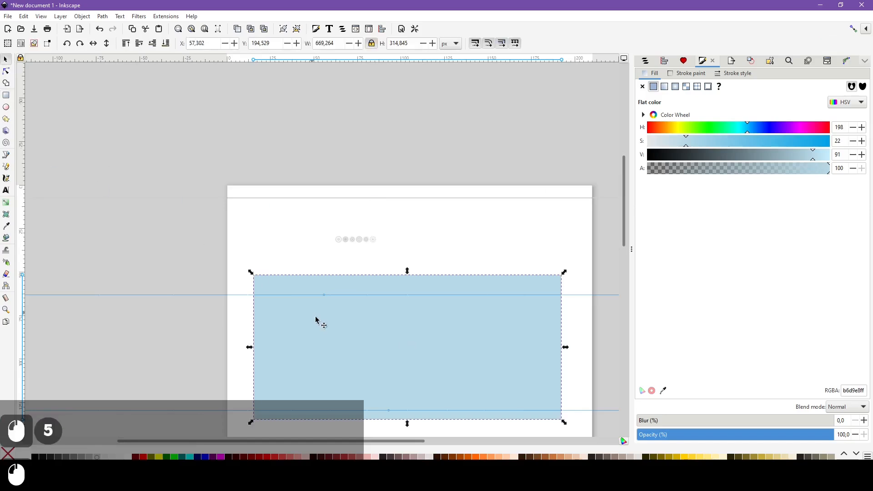
Select all parts of the spider web at the end of the row and group them.
left_click_drag(317, 215, 409, 255)
scroll(371, 237, "up", 8, "ctrl")
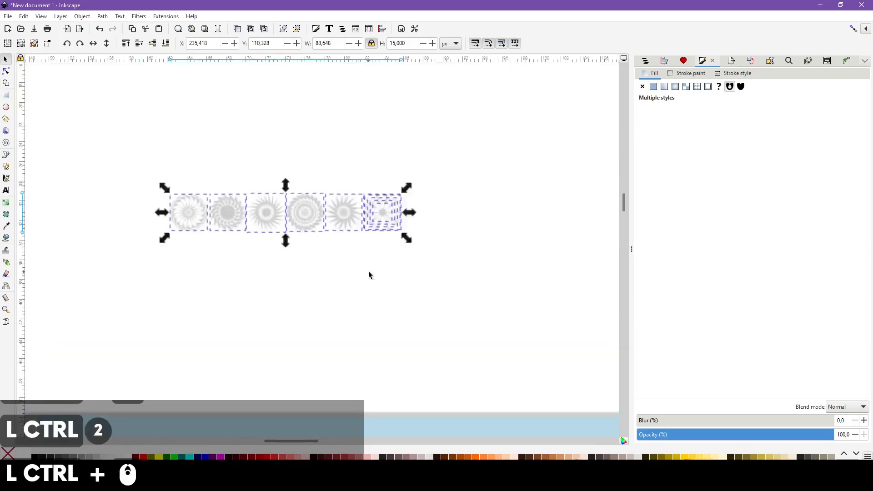
left_click(386, 263)
left_click_drag(367, 148, 353, 130)
key("ctrl+g")
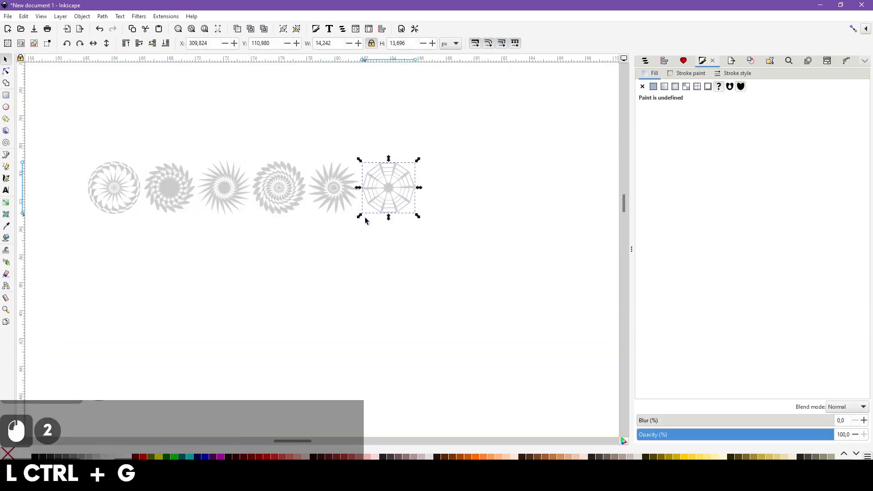
Select all six decorative shapes and spray clones of them across the light blue rectangle.
left_click_drag(70, 113, 515, 273)
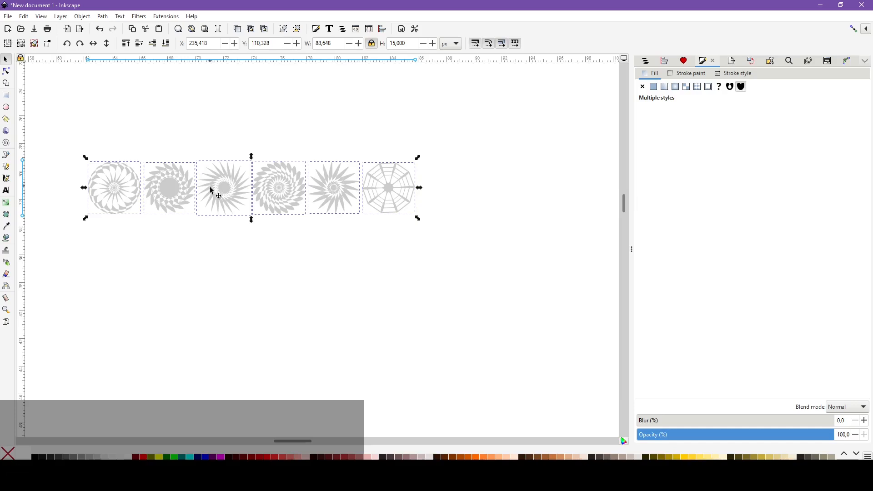
scroll(212, 191, "down", 3)
scroll(282, 214, "up", 3)
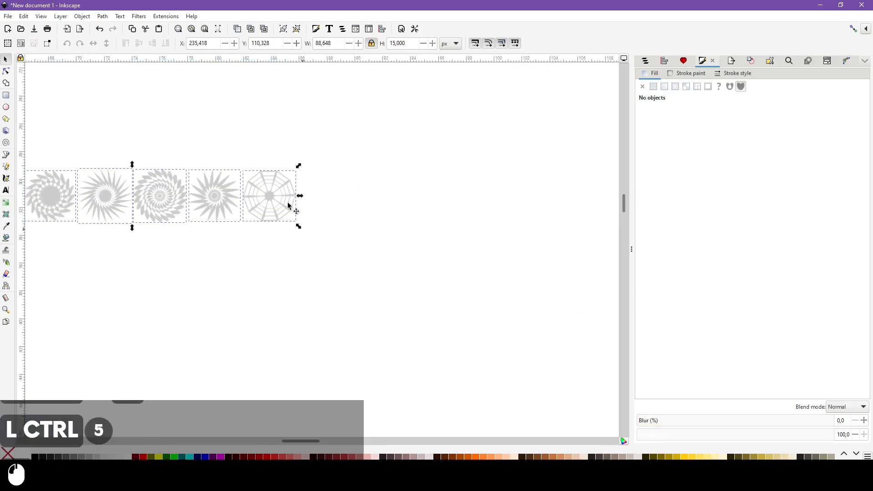
double_click(261, 208)
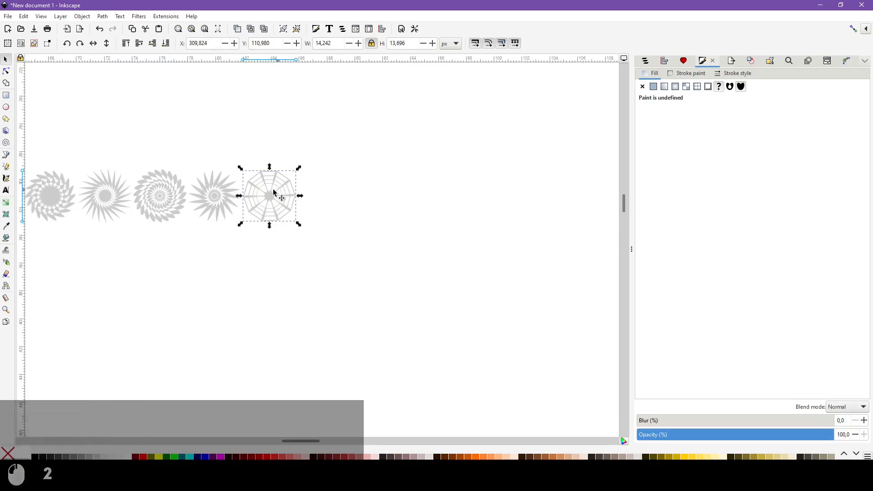
left_click_drag(153, 232, 36, 131)
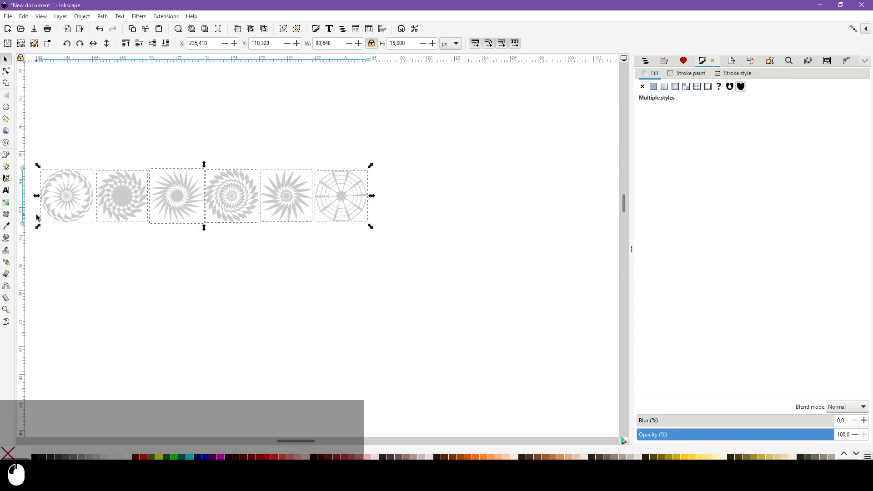
left_click(6, 263)
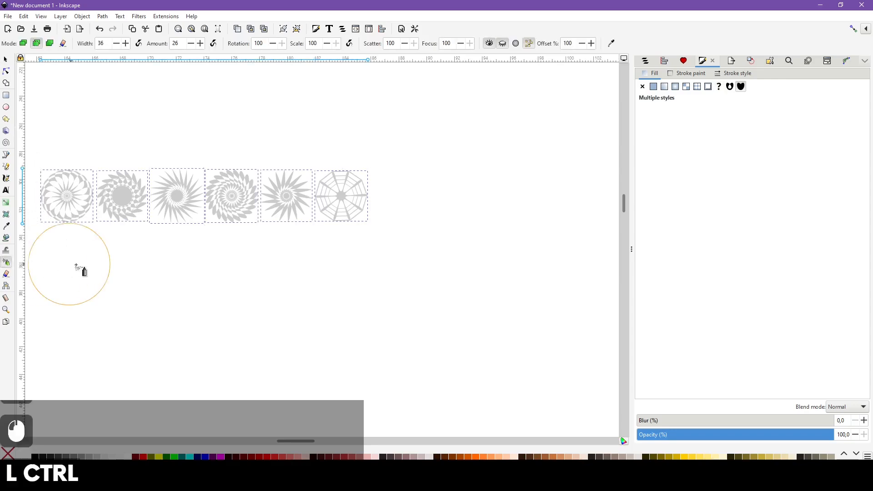
scroll(94, 291, "down", 10)
scroll(113, 319, "down", 5)
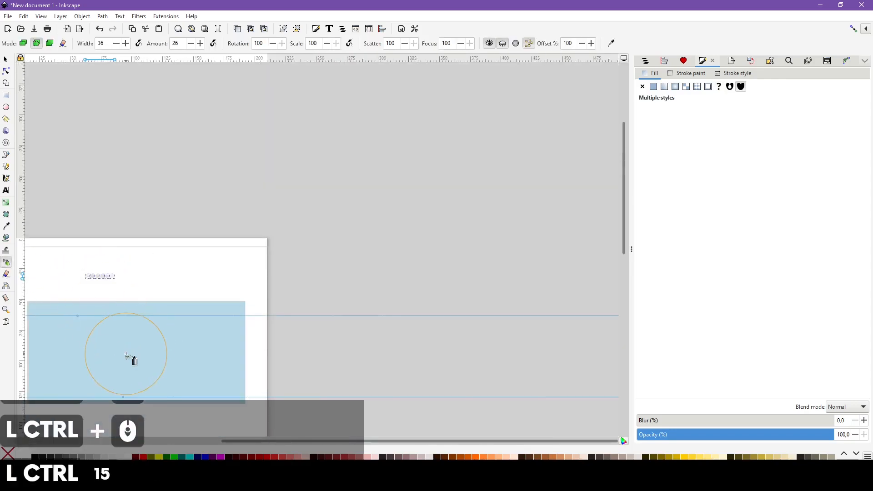
scroll(179, 351, "left", 2)
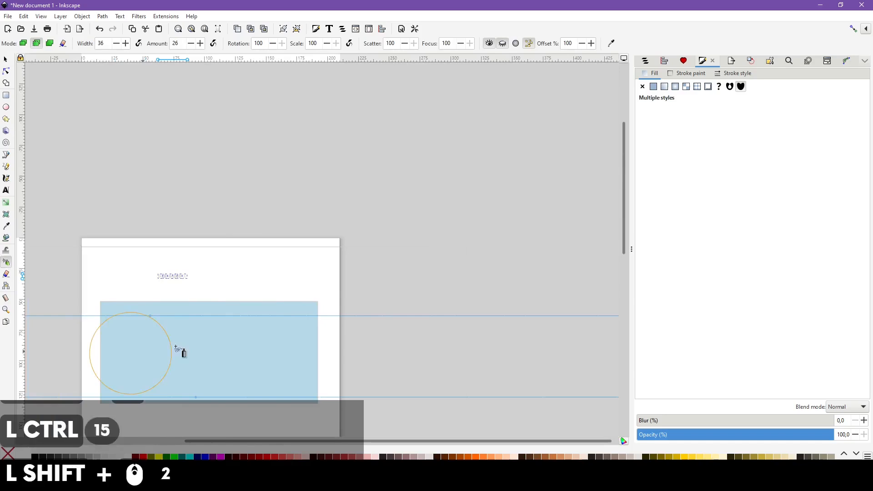
left_click(37, 44)
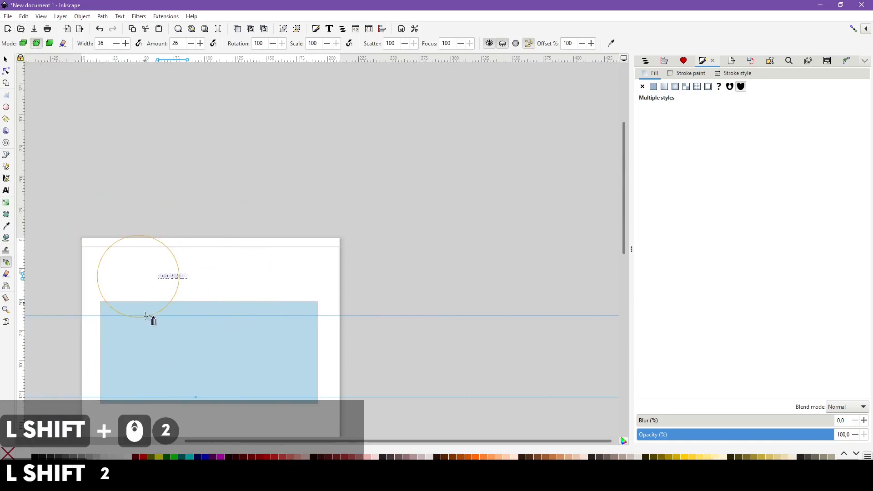
mouse_move(140, 351)
left_mouse_down()
mouse_move(178, 373)
mouse_move(269, 343)
mouse_move(283, 366)
left_mouse_up()
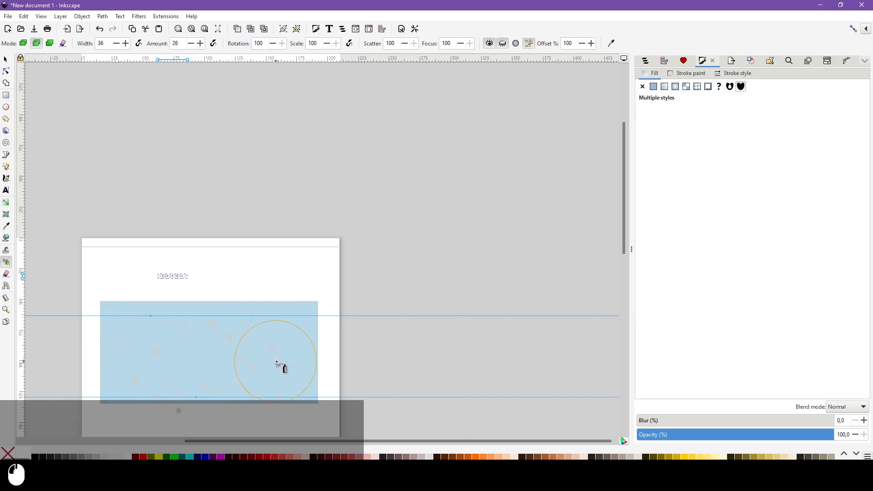
Try enlarging the original row of shapes proportionally to about 122 × 21 px, and undo the scaling.
key("Escape")
left_click(7, 60)
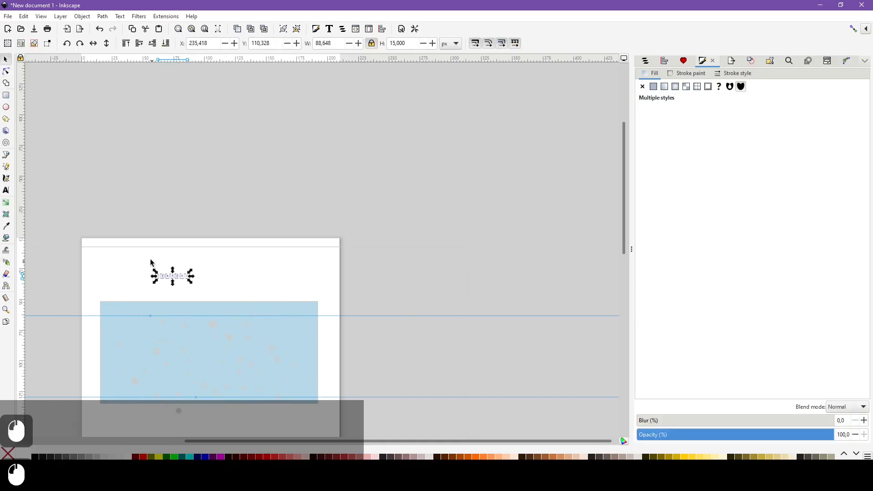
left_click_drag(191, 287, 201, 293)
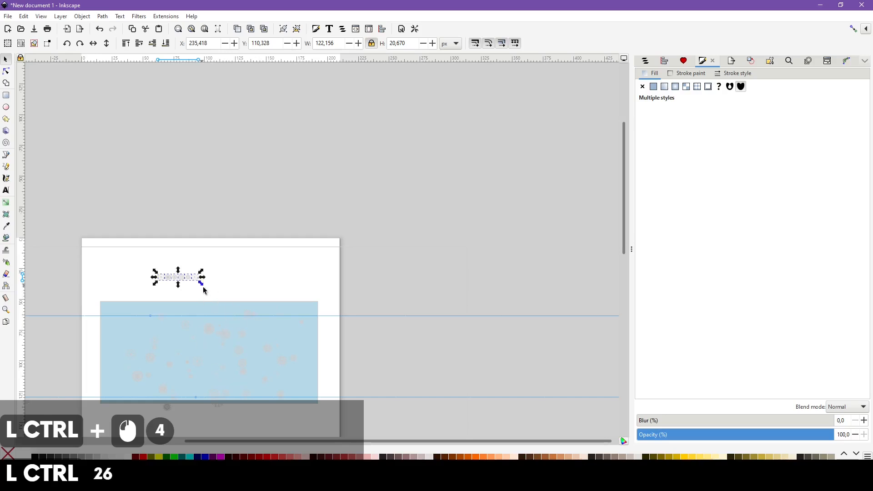
key("ctrl+z")
Delete the sprayed clones from the blue rectangle and the large unfilled outline that crosses the page.
left_click_drag(67, 306, 331, 436)
key("Delete")
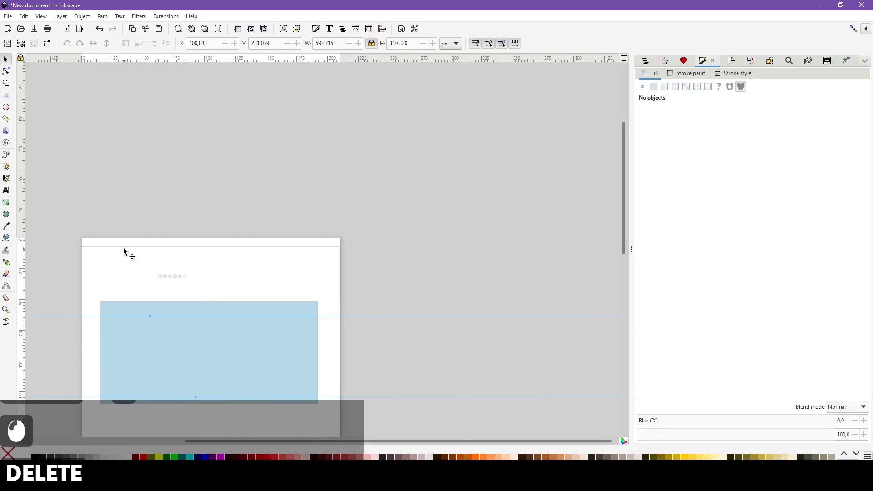
left_click(250, 291)
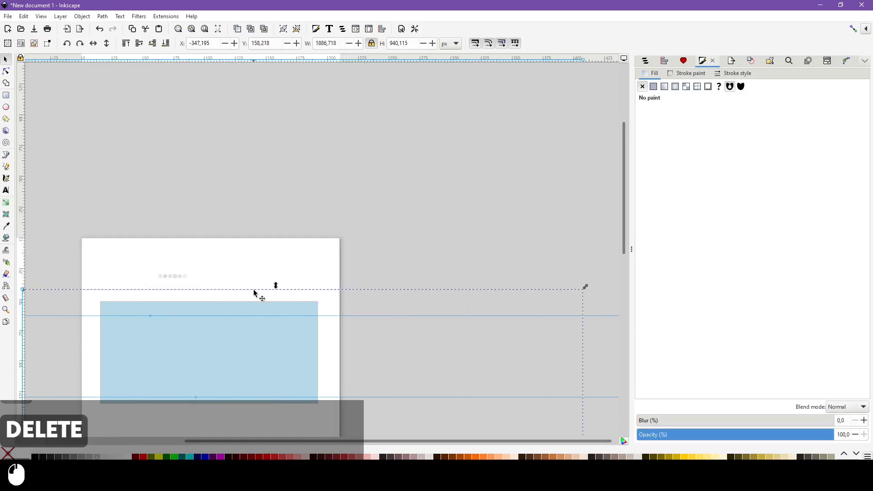
left_click_drag(255, 294, 232, 245)
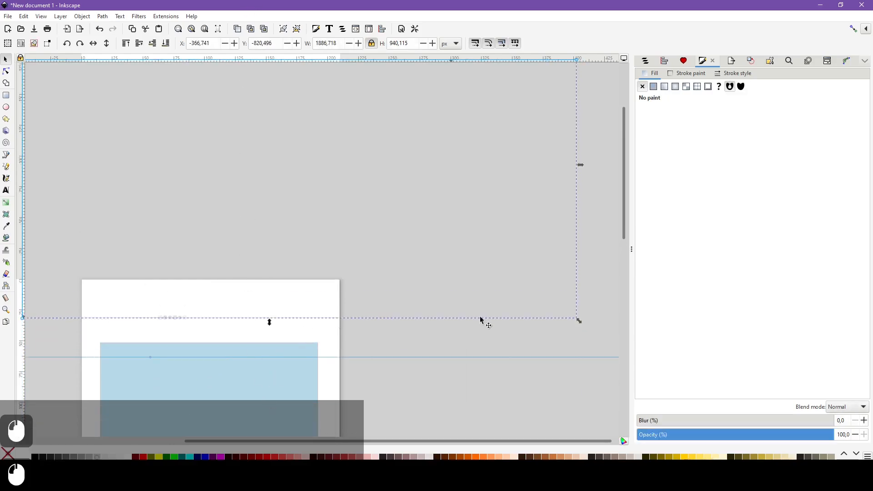
key("Delete")
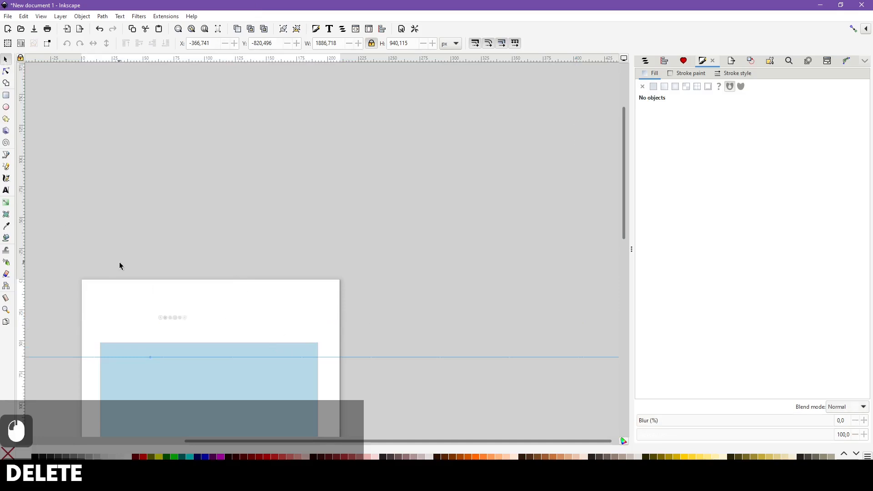
Select the row of small decorative shapes and set the Spray tool to spray copies.
left_click_drag(146, 302, 228, 327)
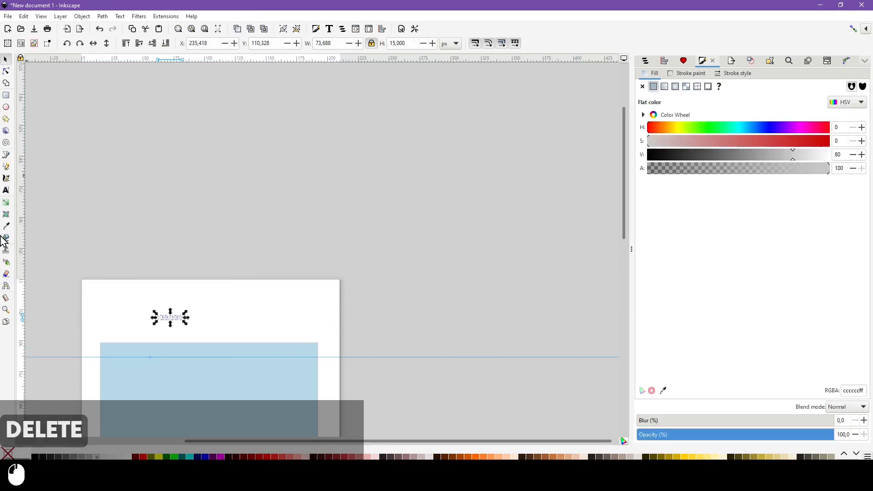
left_click(6, 263)
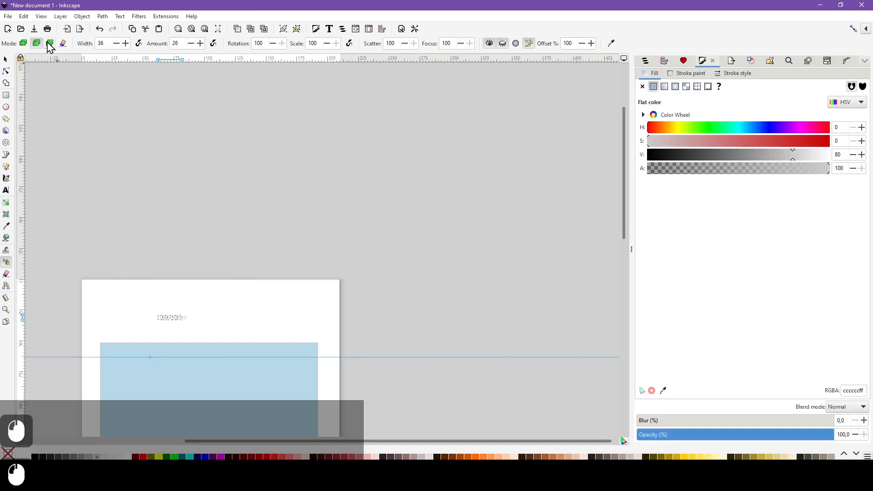
left_click(21, 43)
scroll(132, 218, "down", 4)
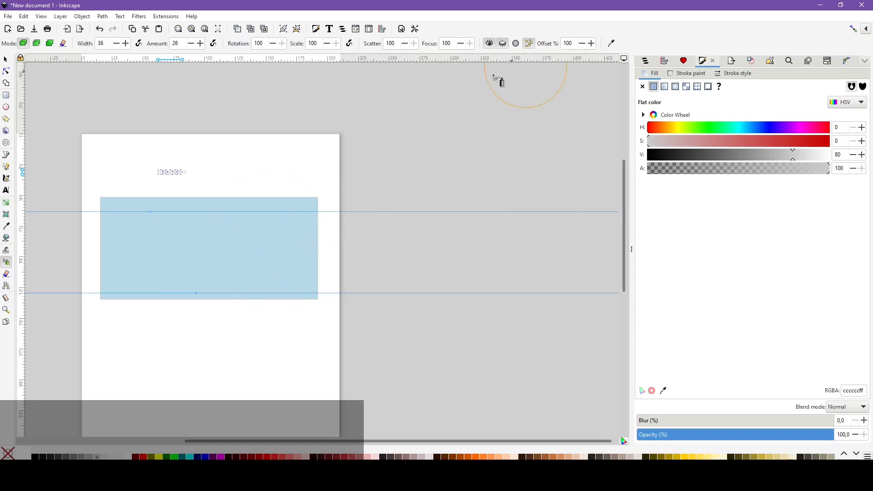
Try spraying copies across the empty area above the blue rectangle, and undo the spraying.
left_click(503, 44)
mouse_move(419, 172)
left_mouse_down()
mouse_move(480, 137)
mouse_move(354, 159)
mouse_move(199, 133)
mouse_move(385, 151)
left_mouse_up()
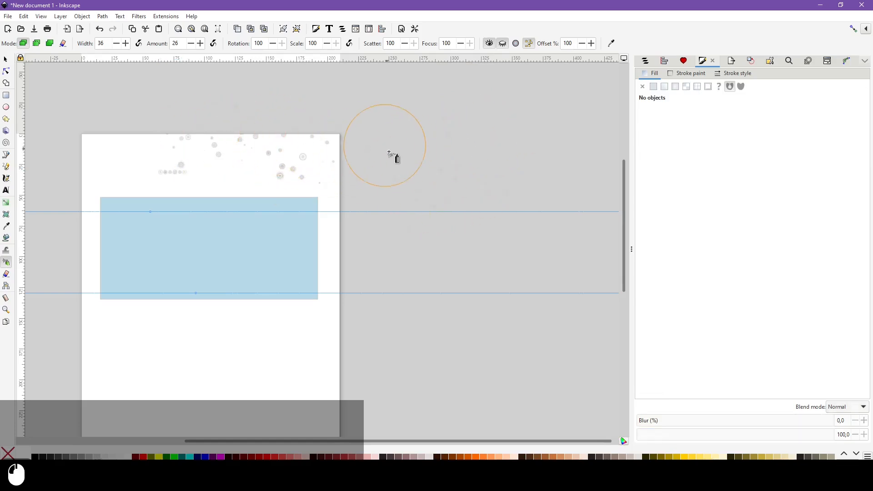
key("ctrl+z")
key("ctrl+z")
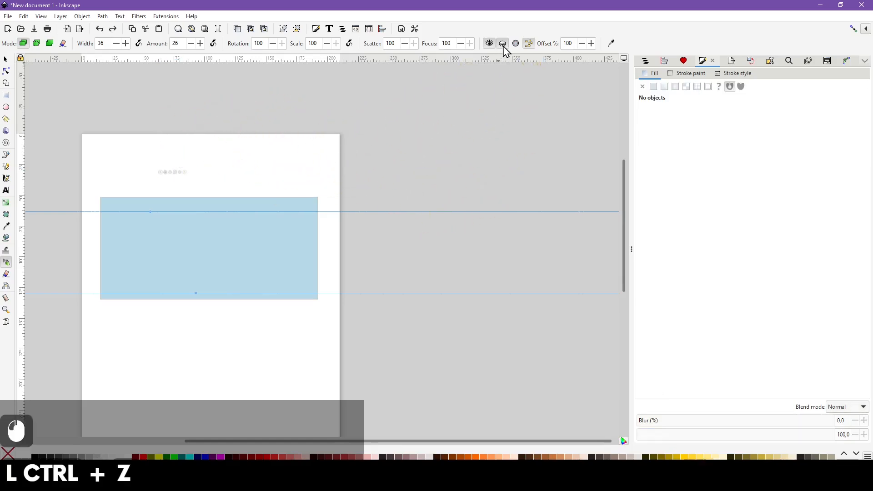
Turn off spraying over transparent areas and test the spray outside the blue rectangle.
left_click(503, 46)
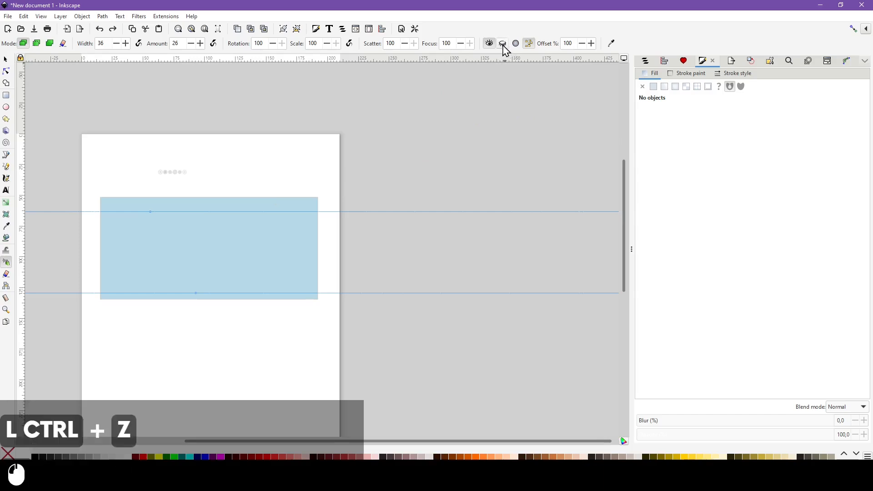
mouse_move(329, 147)
left_mouse_down()
mouse_move(261, 137)
mouse_move(340, 131)
mouse_move(213, 113)
mouse_move(351, 120)
mouse_move(250, 122)
left_mouse_up()
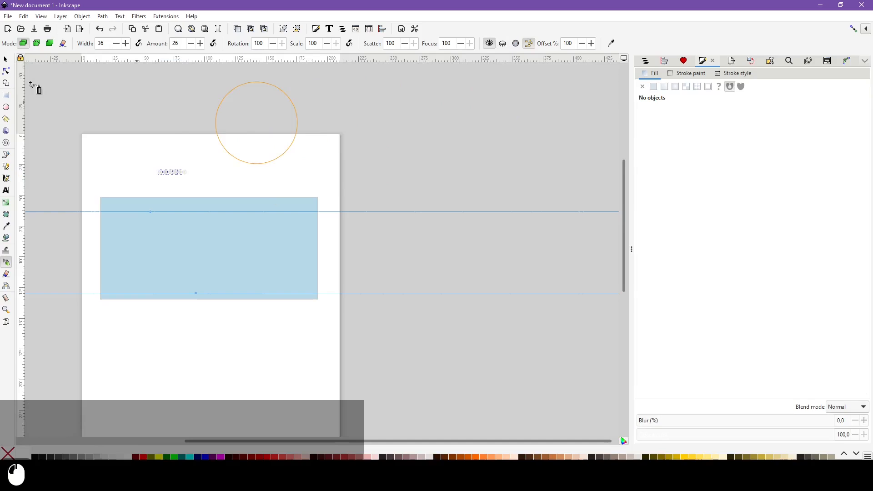
Add the spider web's group to the selected row of shapes and ungroup twice to separate it from the blue rectangle.
left_click(6, 59)
left_click(185, 172)
left_click_drag(108, 129, 247, 189)
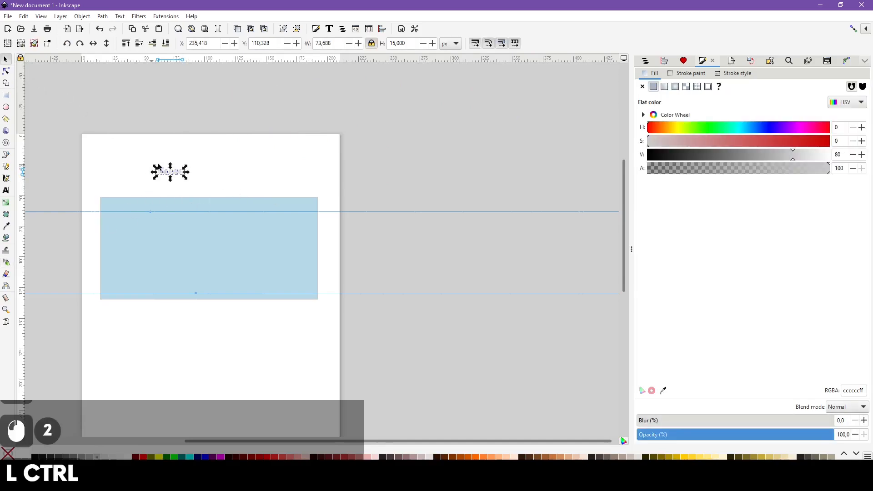
scroll(158, 168, "up", 3)
left_click(217, 186, "shift")
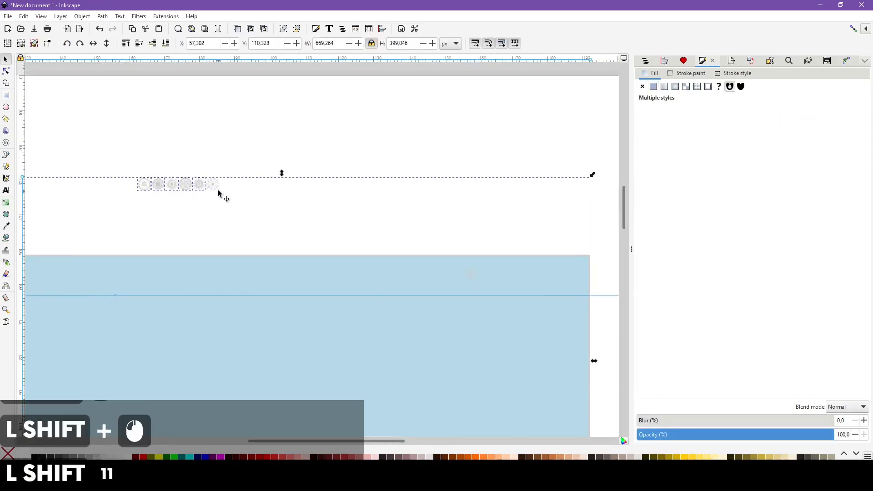
double_click(210, 189)
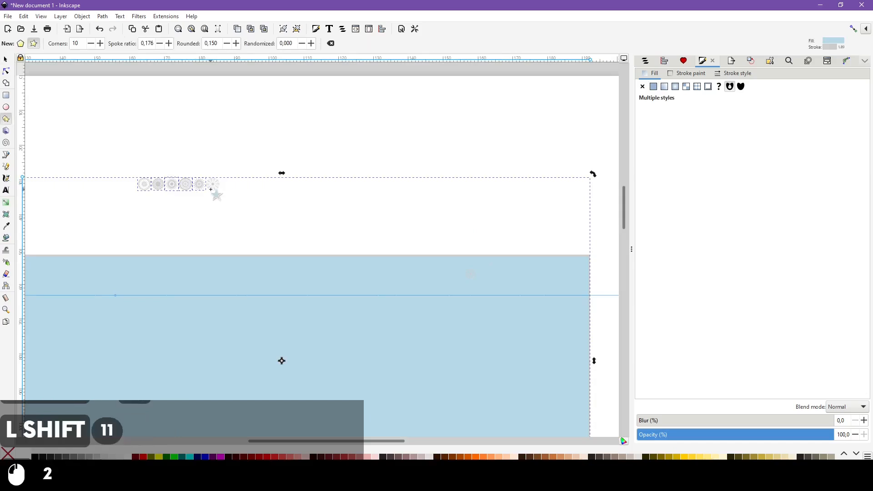
left_click(6, 59)
scroll(140, 189, "down", 3)
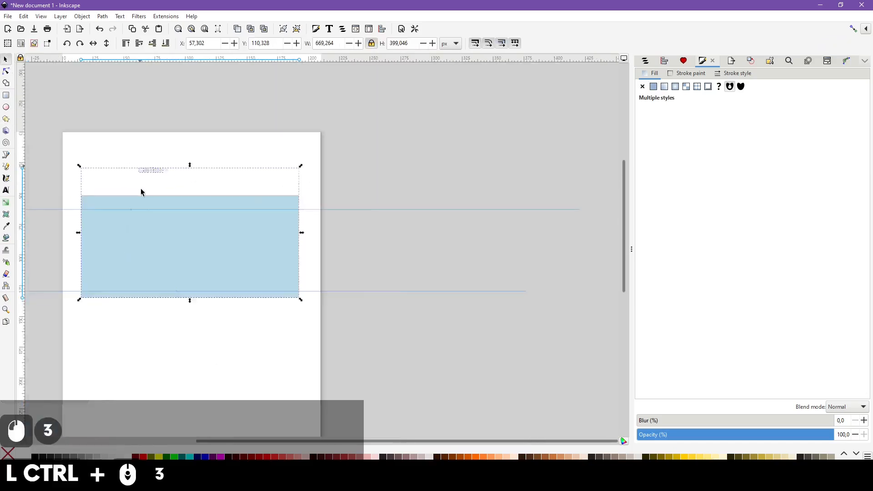
key("ctrl+shift+g")
key("ctrl+shift+g")
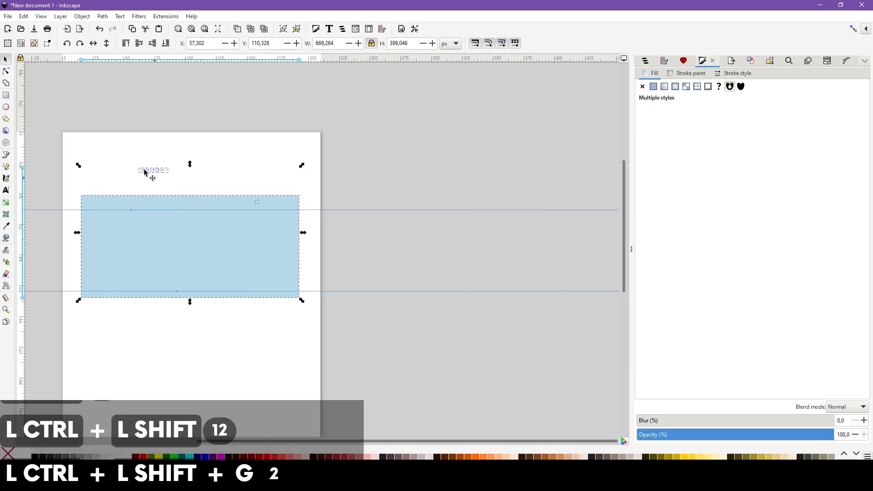
Delete the stray faint shape left on the upper part of the blue rectangle.
left_click(157, 184)
scroll(139, 142, "up", 1)
scroll(139, 144, "up", 2)
left_click_drag(314, 204, 454, 335)
key("Delete")
Select all six decorative shapes and spray copies of them across the light blue rectangle.
left_click_drag(100, 157, 263, 238)
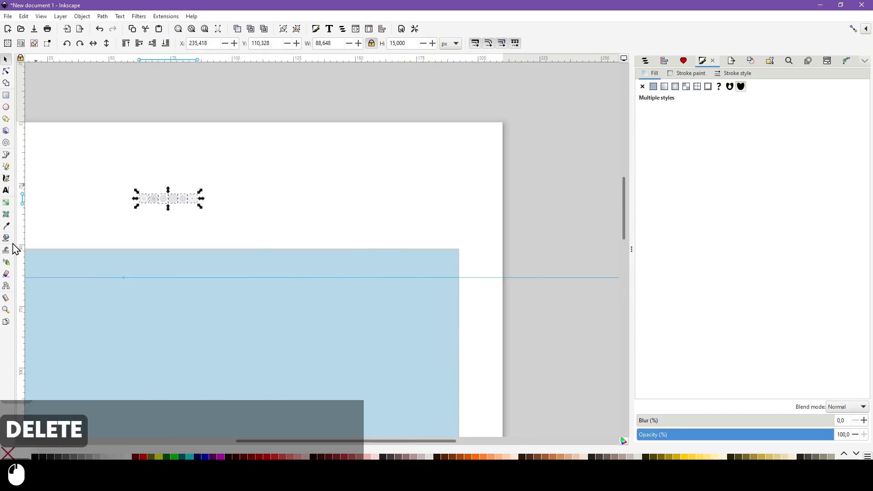
left_click(7, 263)
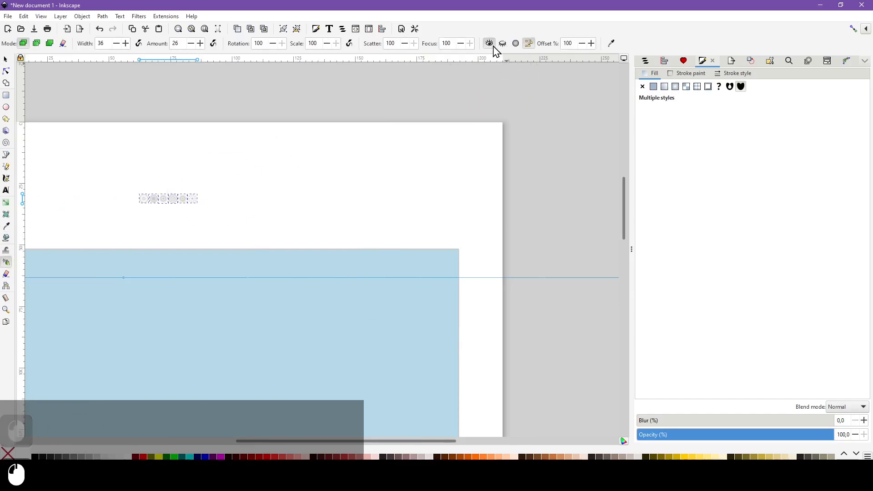
scroll(448, 191, "down", 3)
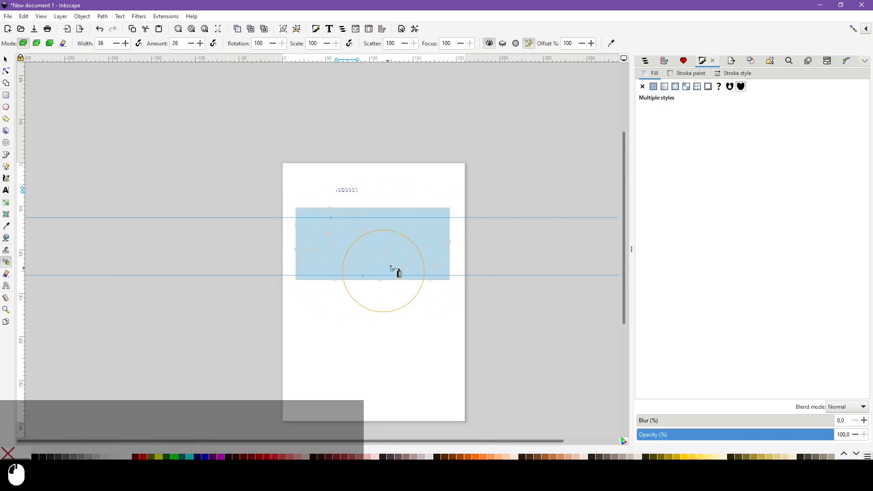
Darken the rectangle's fill to a muted blue by setting its saturation to 40 and its value to 66.
scroll(358, 280, "up", 3)
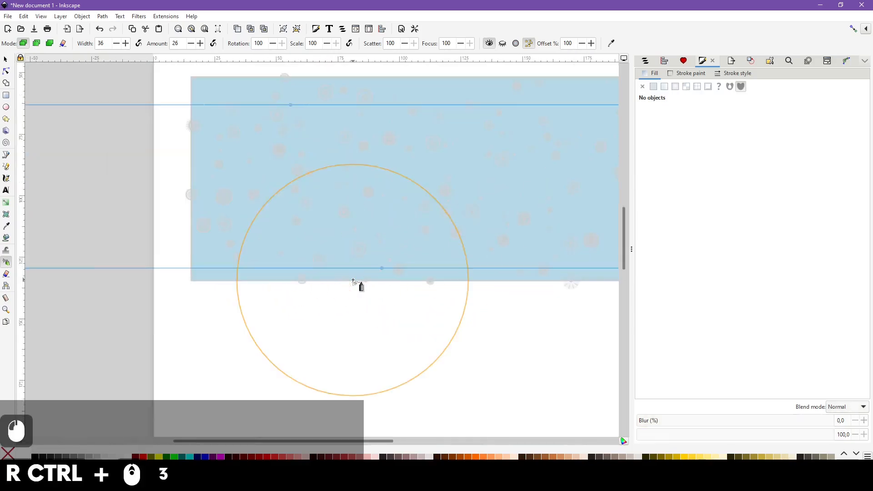
left_click(6, 60)
left_click(262, 235, "ctrl")
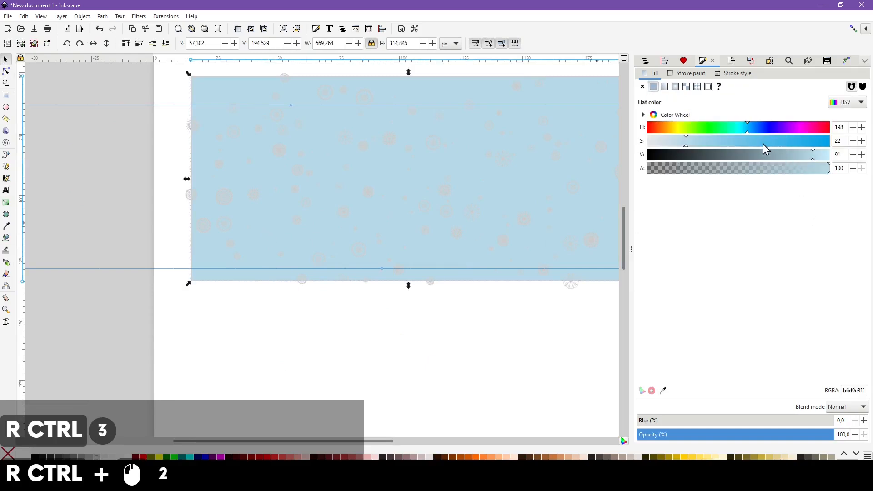
left_click(721, 142)
left_click(781, 158)
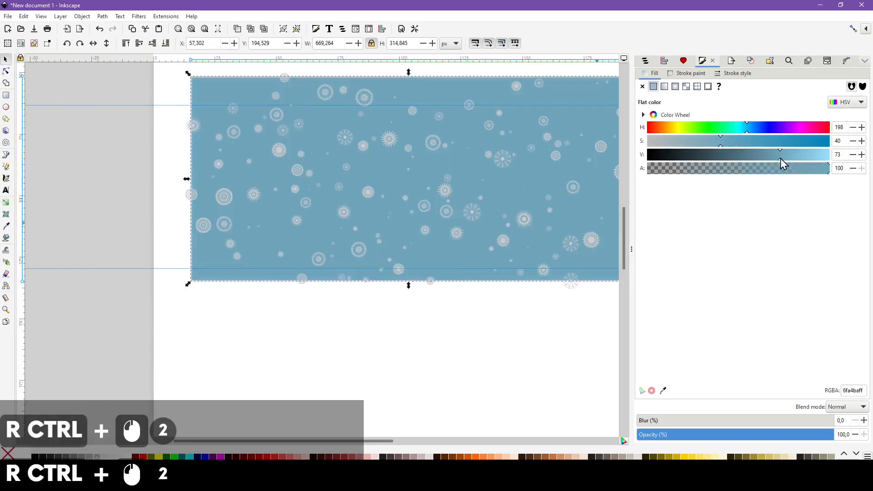
left_click_drag(781, 158, 768, 159)
Remove the outline stroke from the blue rectangle.
scroll(597, 240, "down", 1)
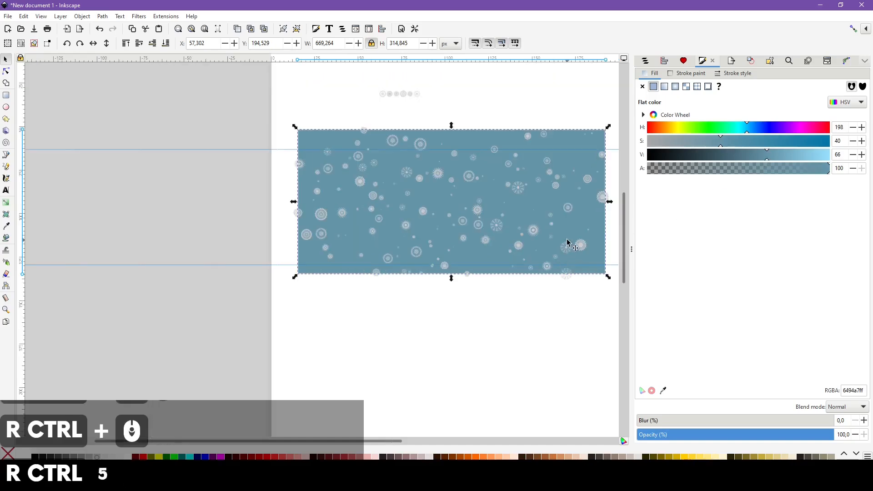
scroll(581, 236, "right", 3)
scroll(226, 201, "up", 5)
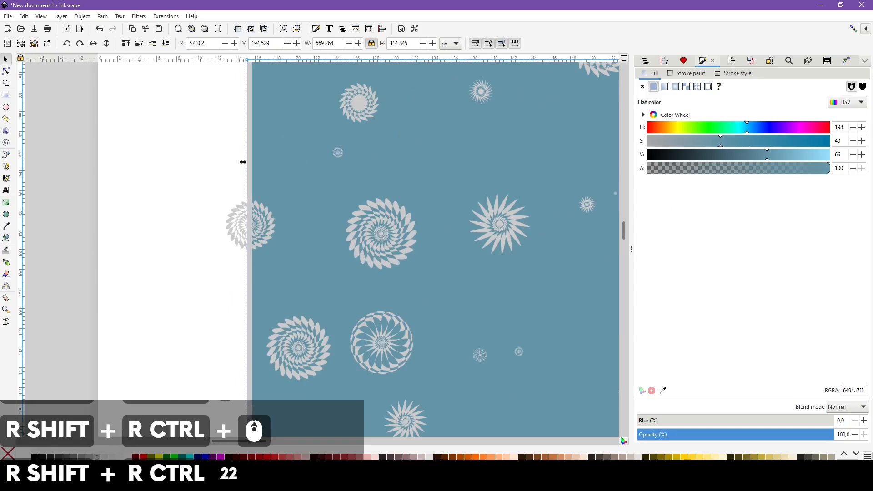
right_click(46, 472)
left_click(68, 465)
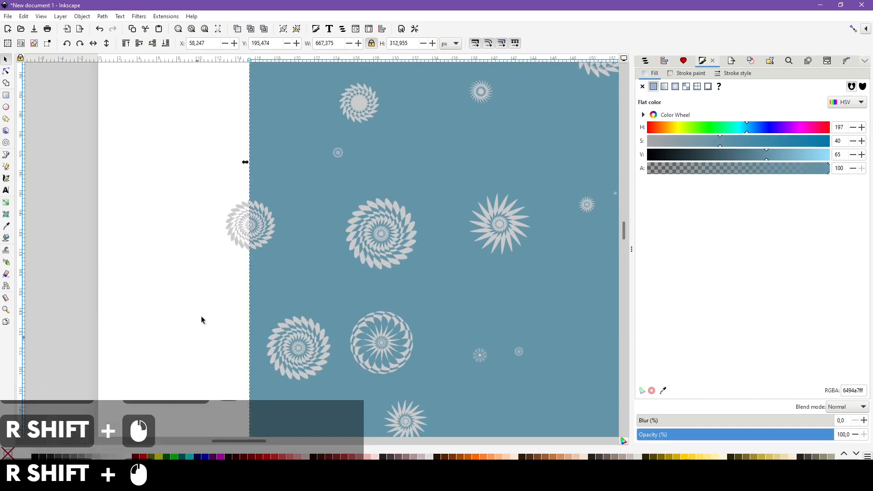
Check the shapes overhanging the rectangle's edge, turn on box selection of all touched objects, and deselect the rectangle.
scroll(241, 212, "up", 2)
scroll(243, 214, "up", 11)
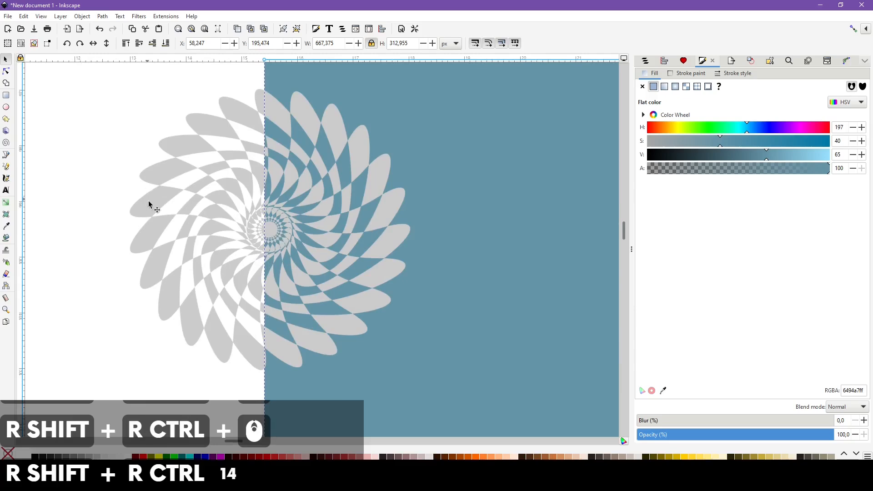
scroll(222, 266, "down", 4)
scroll(222, 266, "down", 4)
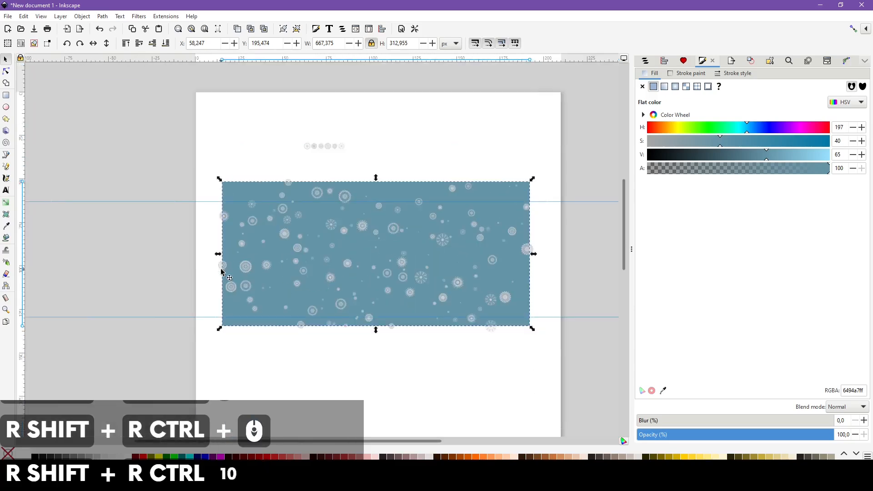
scroll(227, 269, "up", 4)
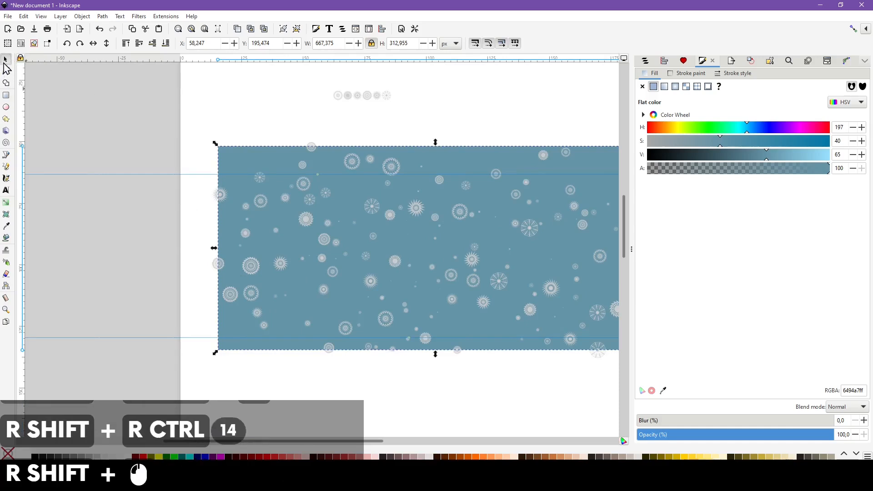
left_click(46, 47, "shift")
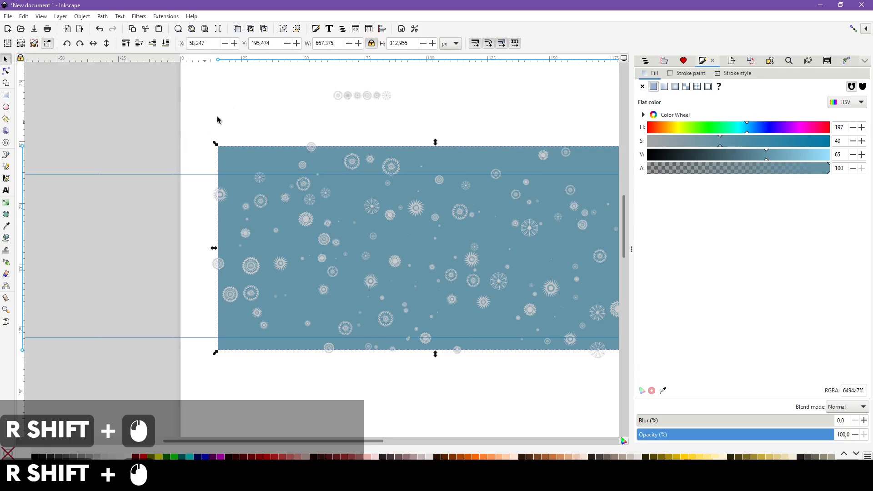
left_click(244, 117)
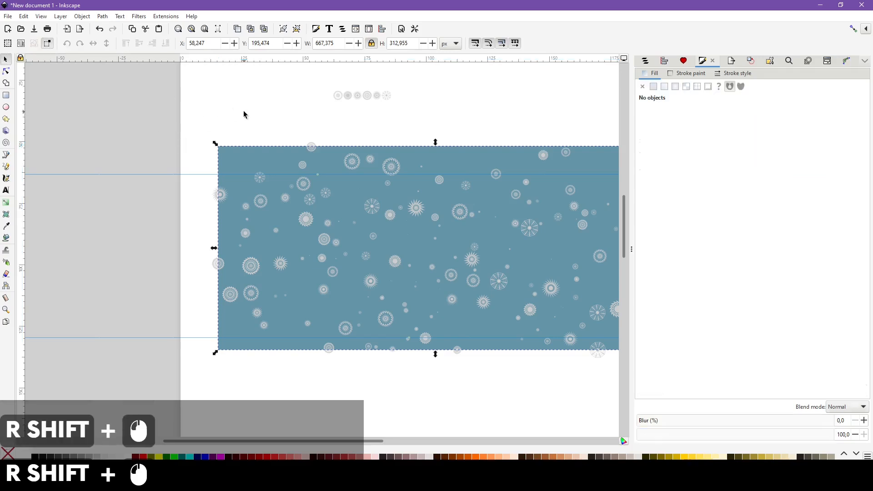
Try box-selecting the rectangle and its shapes with touched-object selection turned off, and again with it on, clearing each selection.
left_click(48, 45, "shift")
left_click_drag(192, 110, 282, 168)
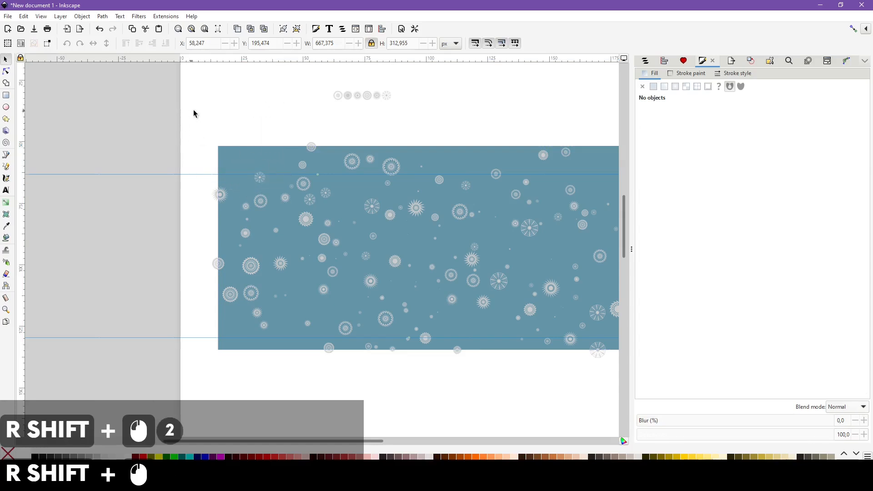
left_click_drag(194, 114, 421, 402)
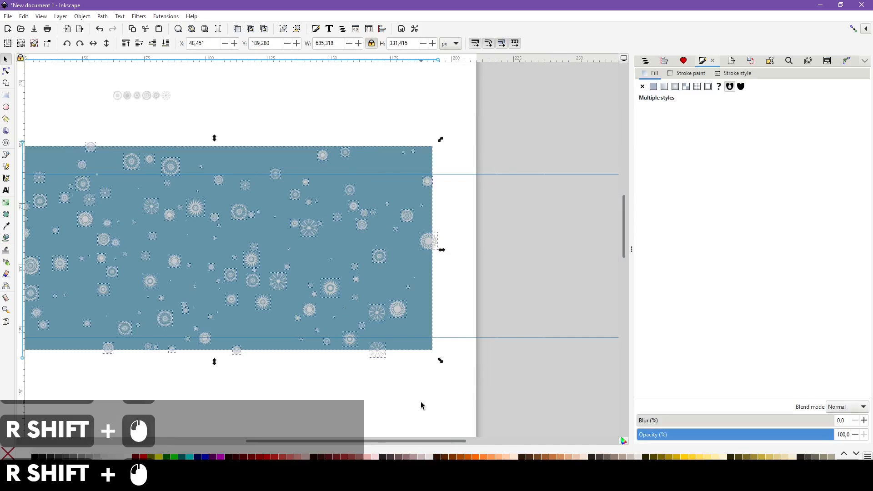
left_click(421, 406)
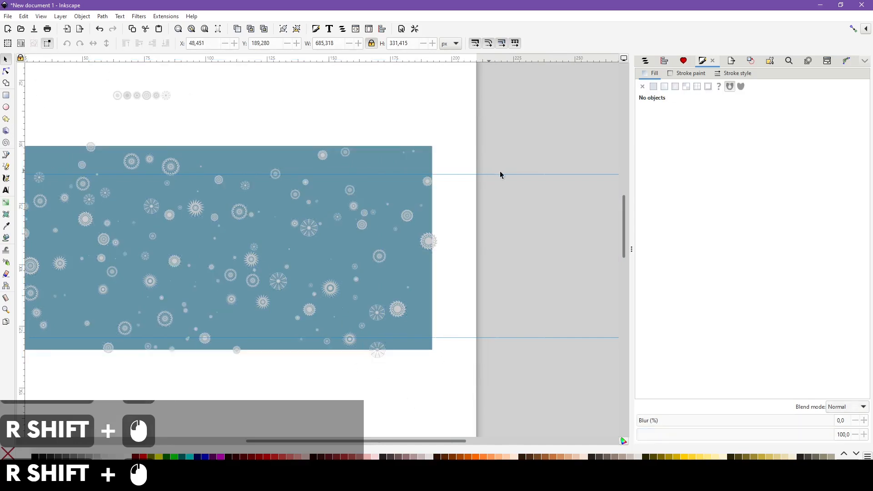
left_click_drag(459, 211, 430, 191)
left_click(497, 222)
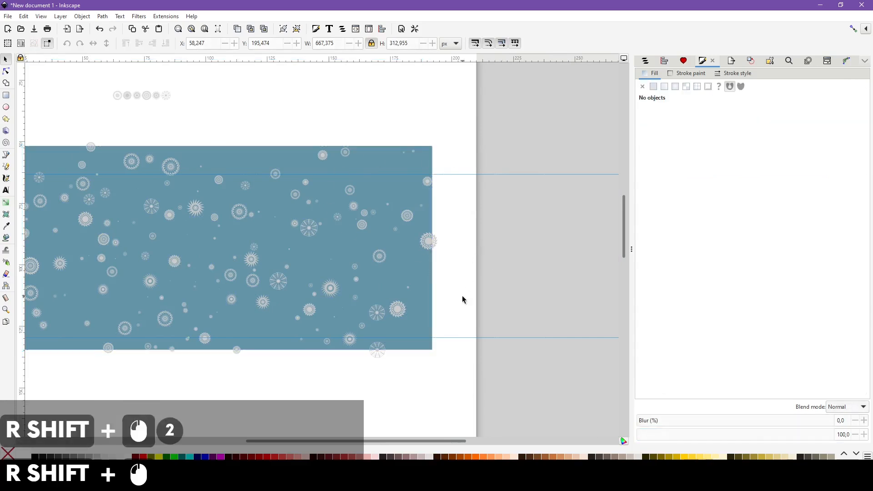
Select and delete the sprayed shapes that overhang the rectangle's right, bottom and left edges.
left_click_drag(505, 379, 432, 122)
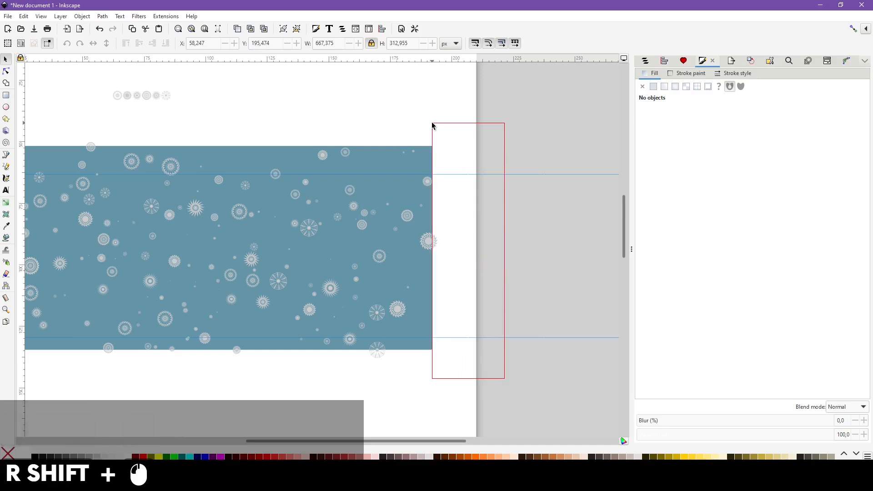
left_click_drag(432, 123, 230, 357)
key("shift+Delete")
key("Delete")
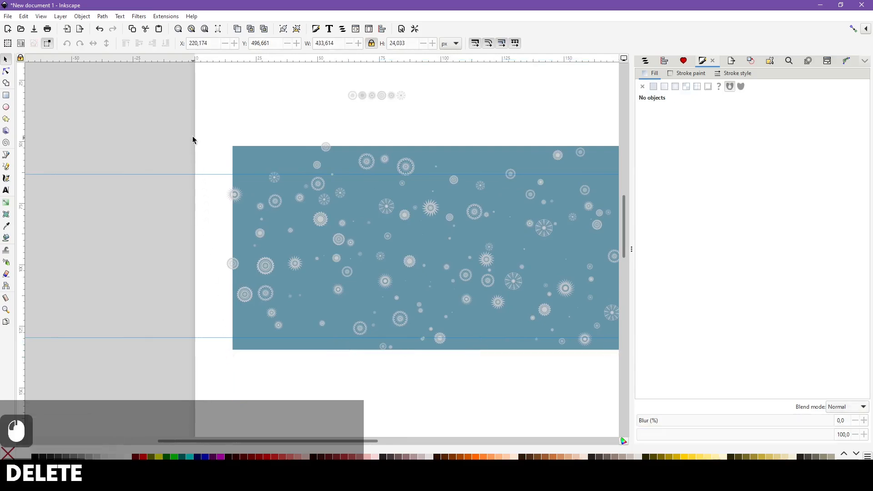
left_click_drag(201, 125, 231, 400)
key("Delete")
Select and delete the remaining sprayed shape that overhangs the rectangle's top edge.
scroll(313, 132, "down", 2)
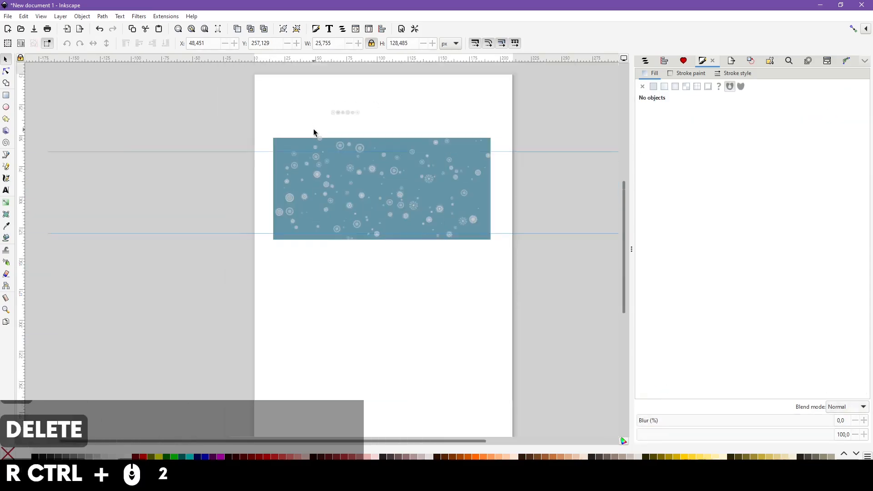
scroll(314, 128, "right", 1)
scroll(306, 147, "up", 2)
scroll(317, 199, "up", 2)
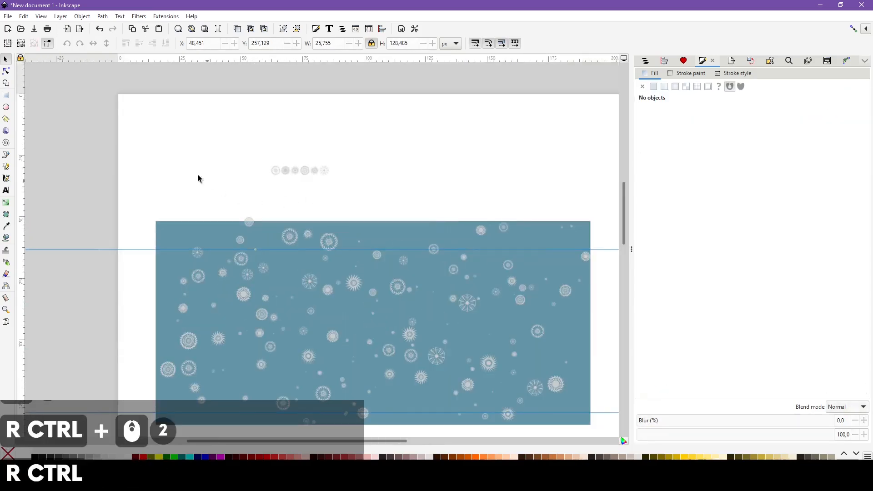
mouse_move(189, 170)
left_mouse_down()
mouse_move(608, 216)
mouse_move(181, 162)
left_mouse_up()
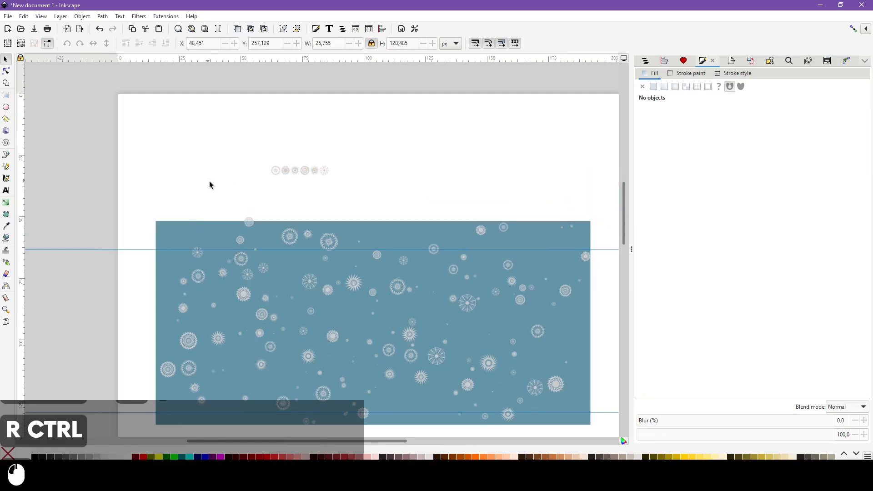
left_click_drag(215, 186, 604, 224)
key("Delete")
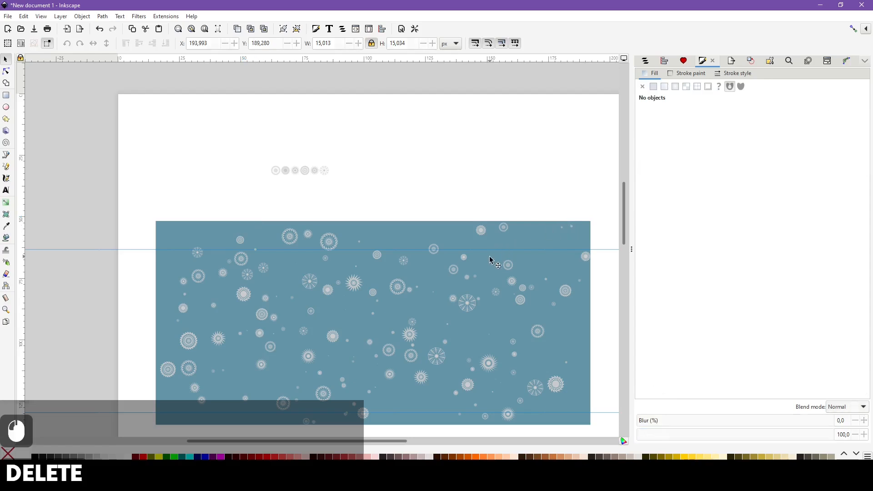
Select the row of six original decorative shapes above the rectangle and fill them with black.
scroll(489, 255, "down", 2, "ctrl")
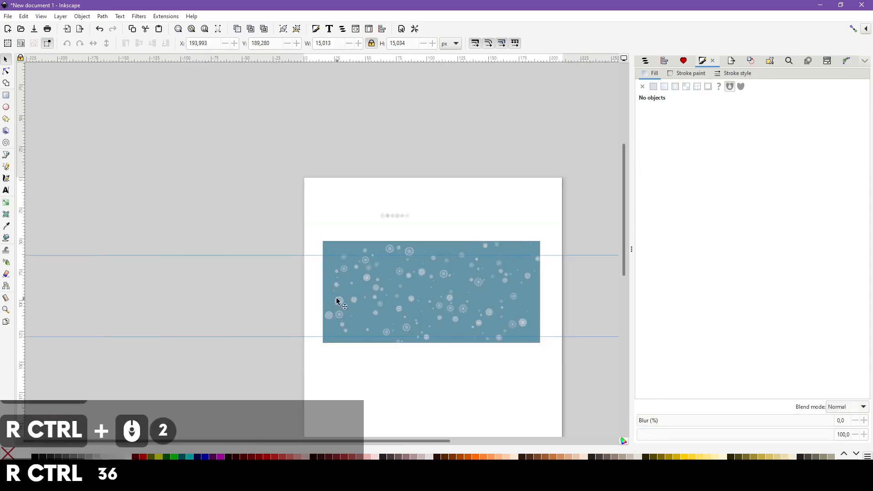
left_click(5, 61)
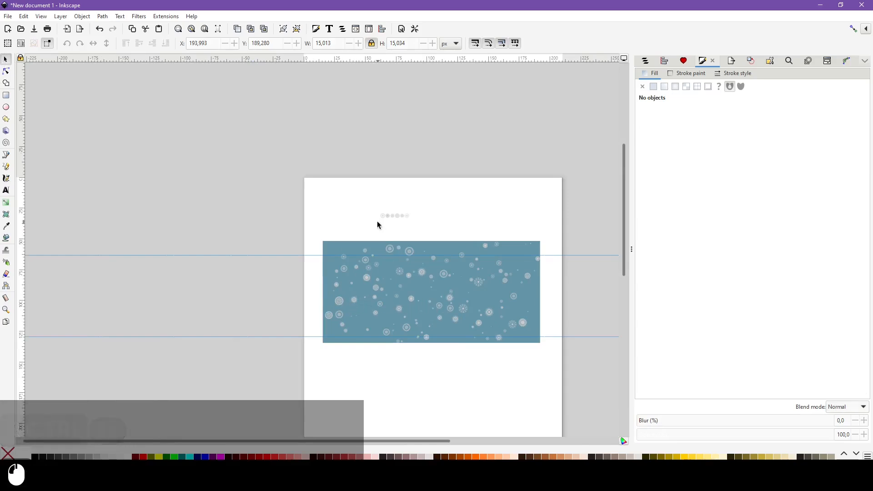
left_click_drag(373, 192, 431, 228)
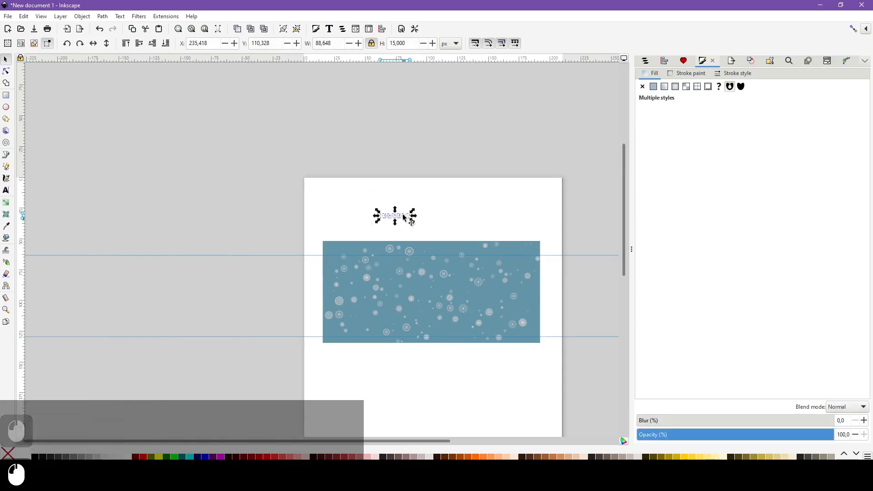
scroll(398, 214, "up", 3)
scroll(399, 233, "up", 1)
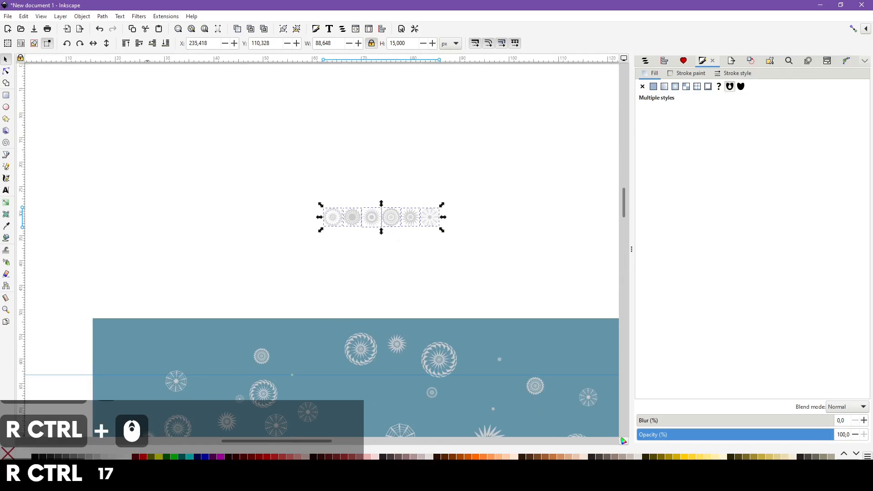
left_click(35, 457)
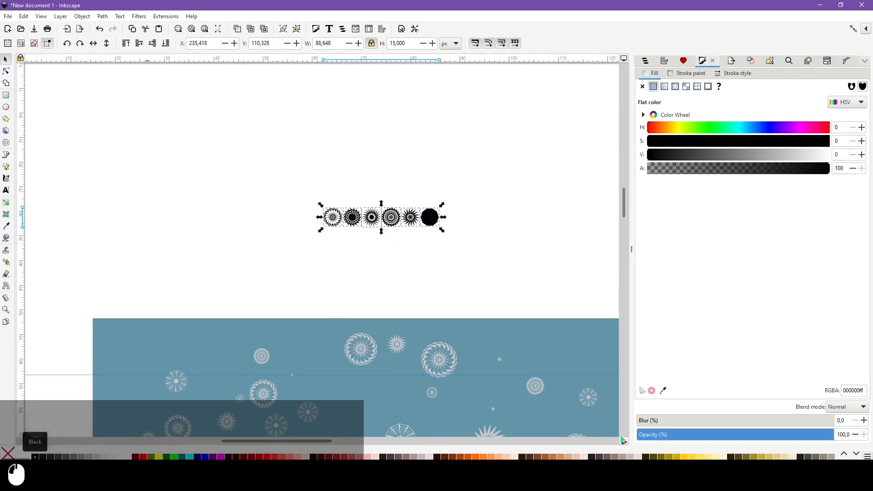
Select one gray sprayed shape on the rectangle and all objects that share its fill color.
scroll(386, 295, "down", 4)
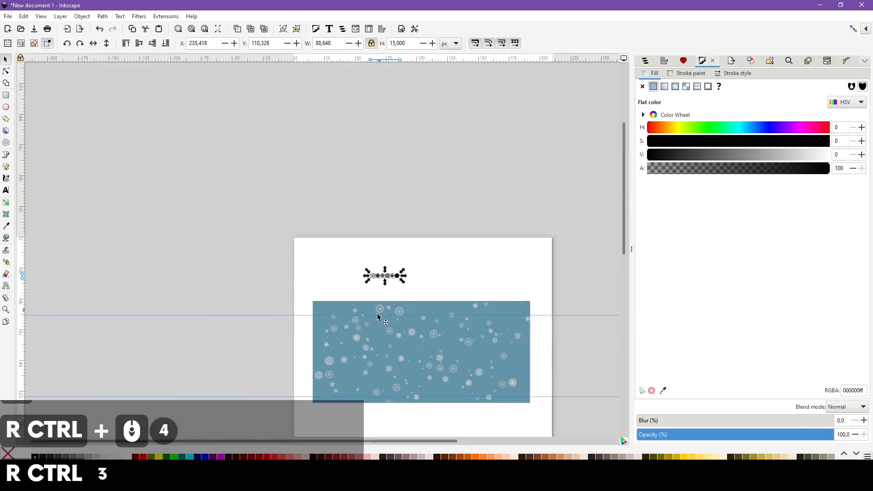
left_click(357, 339, "ctrl")
scroll(376, 337, "up", 4)
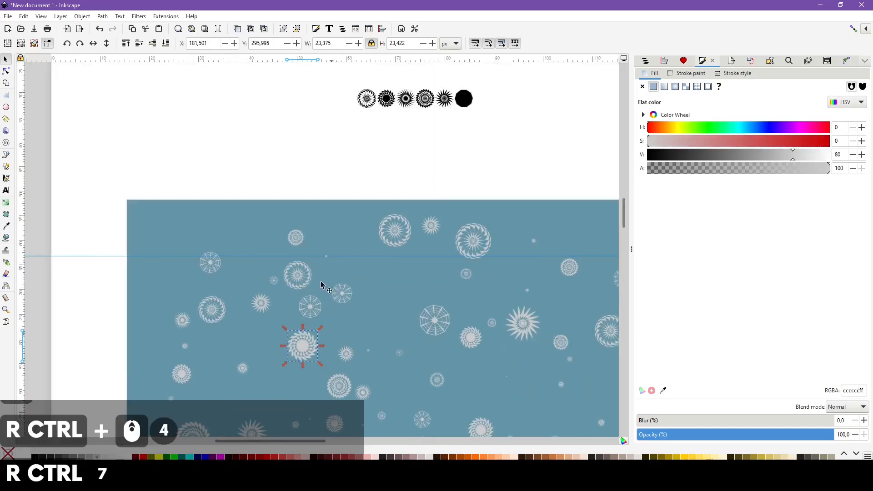
left_click(23, 17)
mouse_move(91, 194)
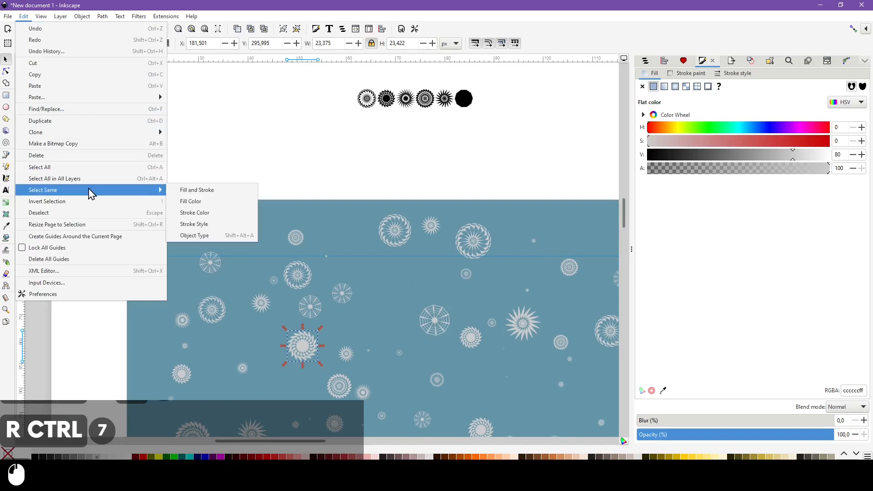
left_click(228, 204)
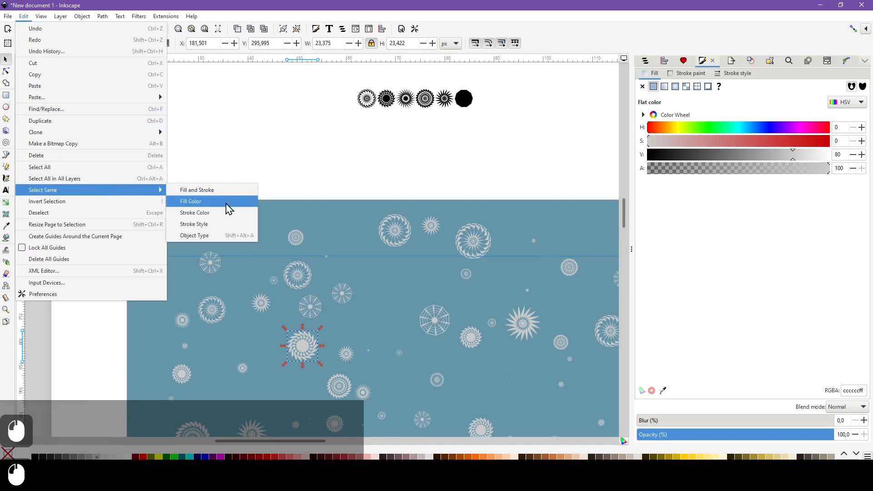
Undo the accidental move of a spoked sprayed shape and select all objects with the same fill color as that shape.
left_click_drag(307, 308, 367, 330)
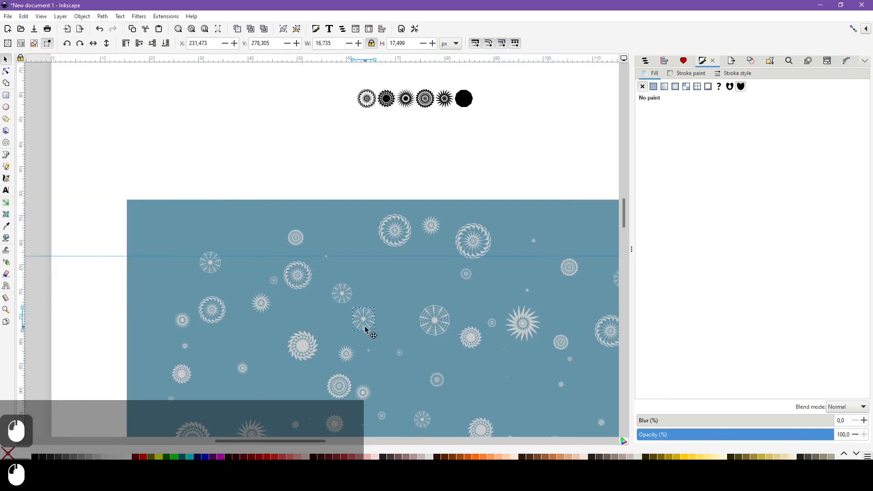
key("ctrl+z")
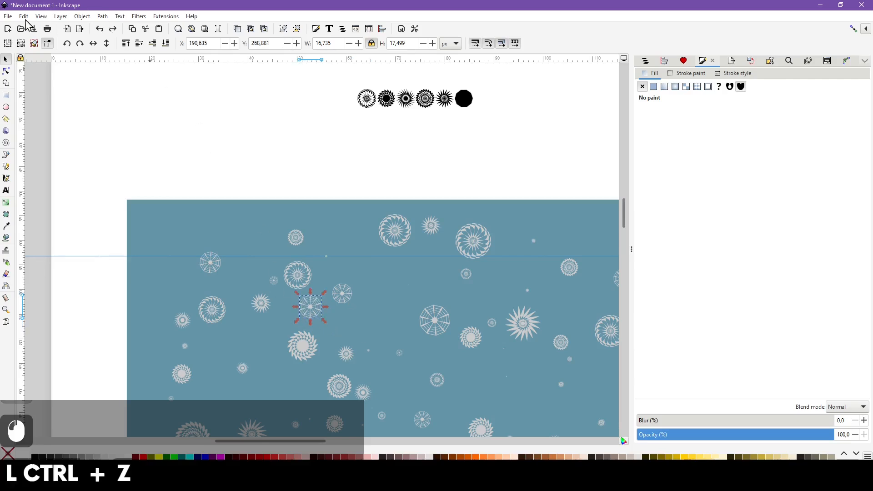
left_click(24, 17)
mouse_move(138, 195)
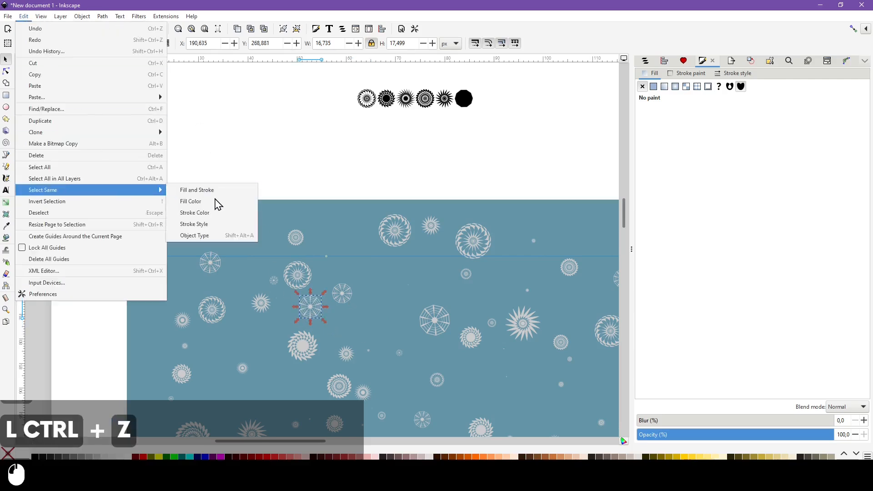
left_click(214, 203)
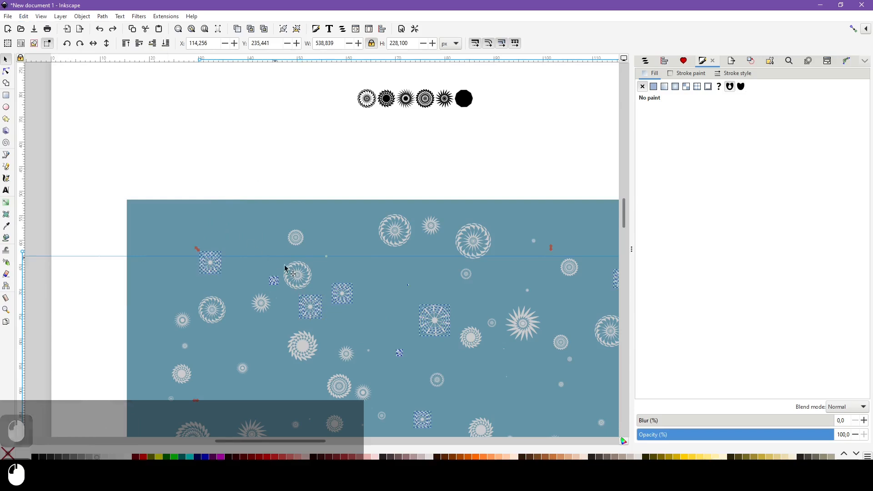
Select a single gray ring-shaped copy within its group and extend the selection to all objects with the same fill color.
left_click(299, 280, "ctrl")
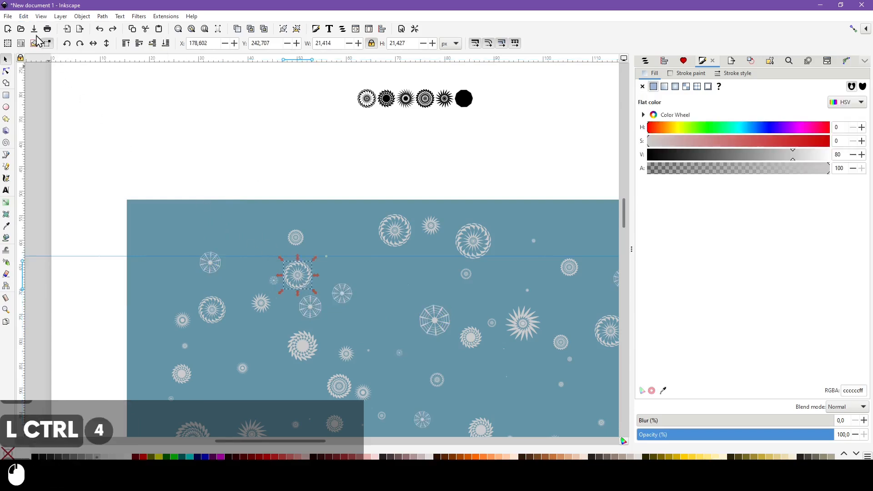
left_click(24, 16)
mouse_move(126, 191)
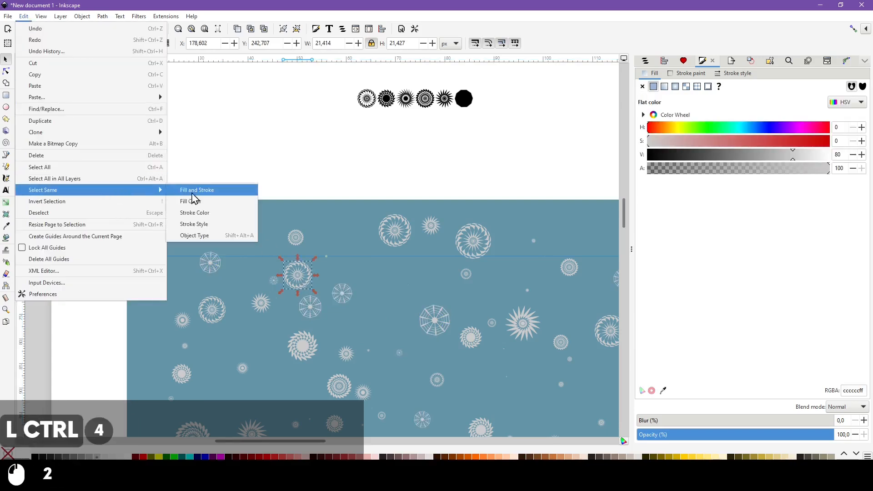
left_click(202, 204)
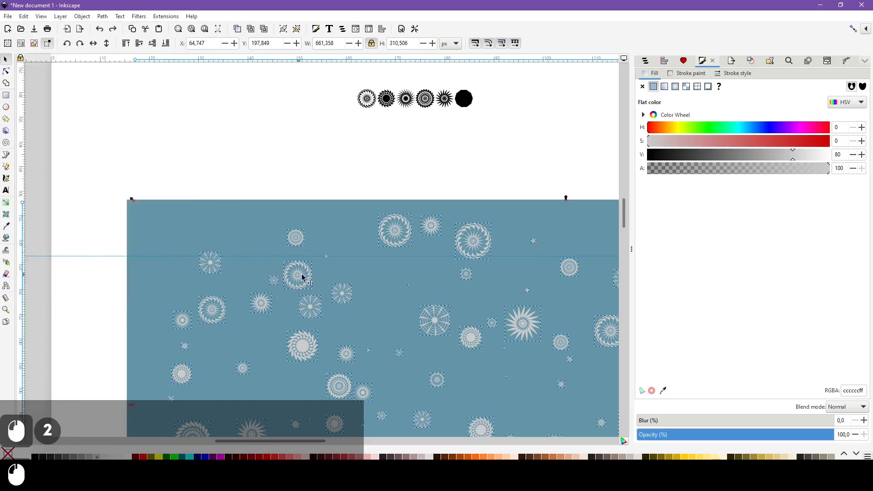
Try moving the selected shapes off the rectangle to inspect the parts left out of the selection, and undo the move.
scroll(304, 277, "down", 3, "ctrl")
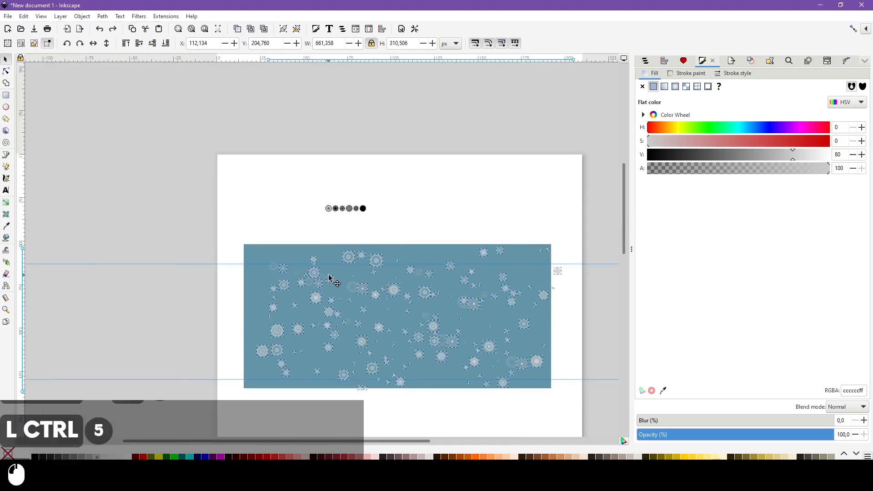
left_click_drag(329, 278, 364, 262)
left_click_drag(395, 274, 329, 382)
scroll(349, 296, "up", 5)
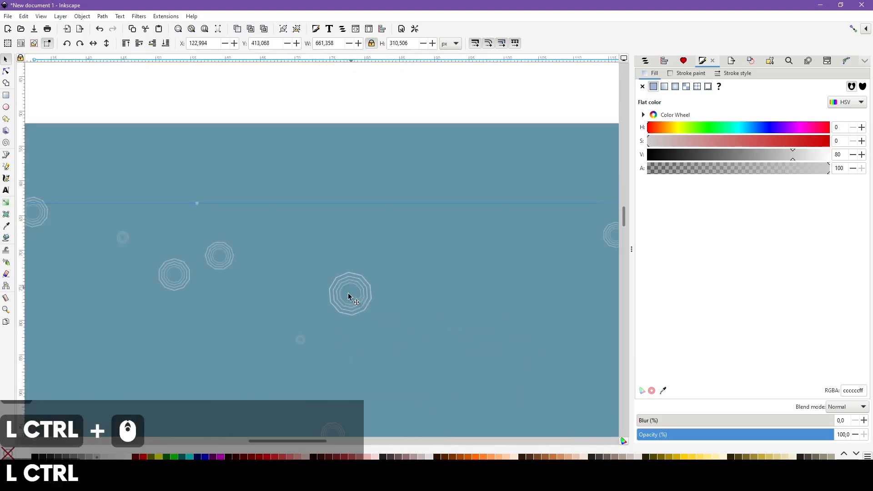
scroll(341, 291, "down", 5)
key("ctrl+z")
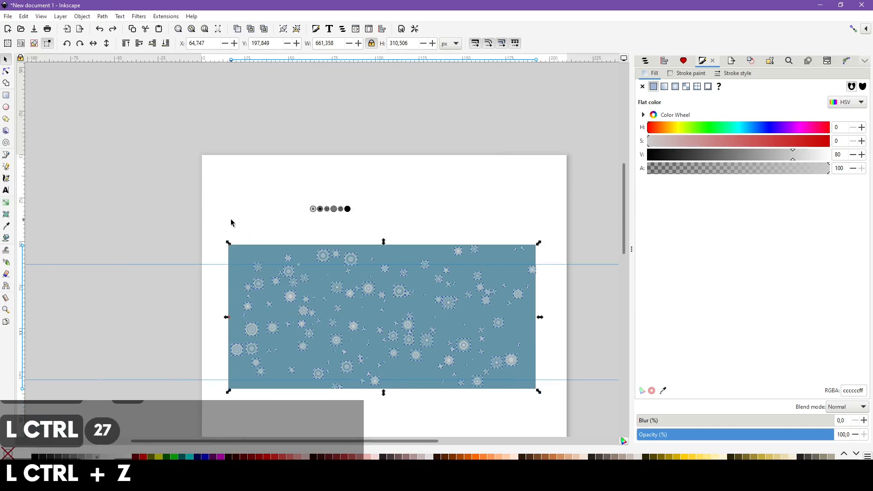
Select all sprayed shapes over the rectangle, excluding the rectangle, and check the selection with a trial move that is undone.
left_click_drag(231, 222, 549, 412)
left_click(535, 337, "shift")
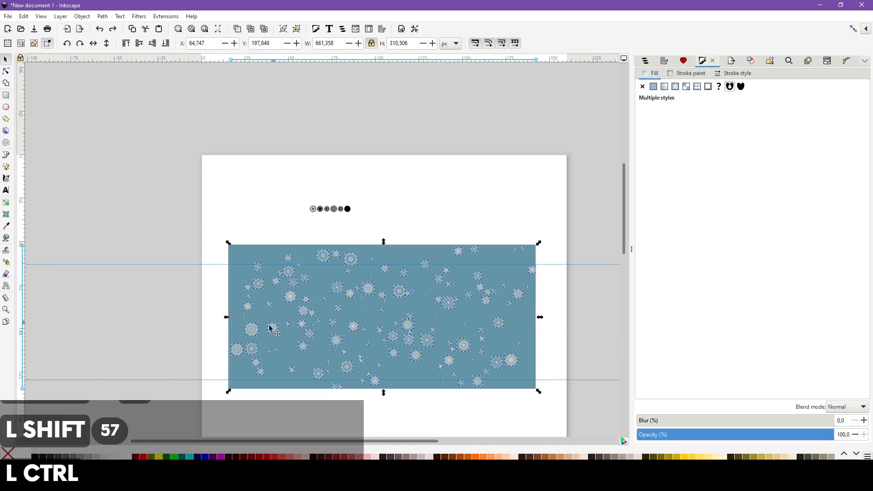
left_click_drag(254, 329, 335, 362)
key("ctrl+z")
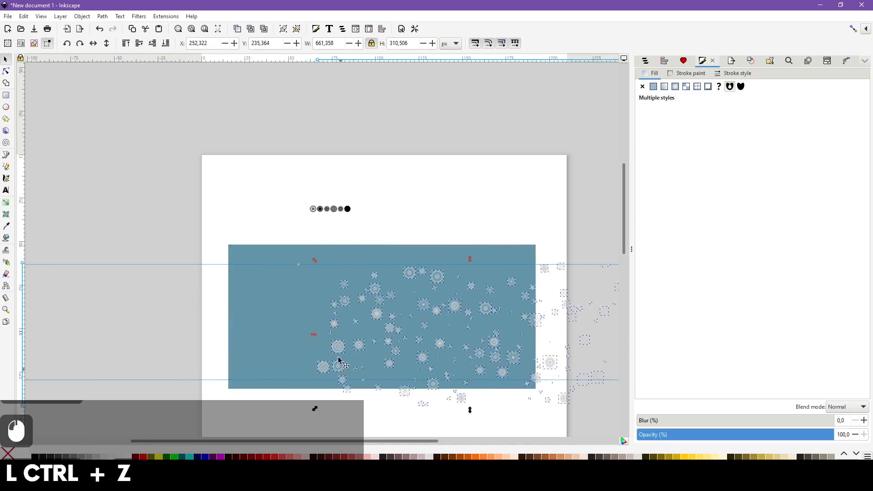
left_click_drag(212, 214, 566, 430, "shift")
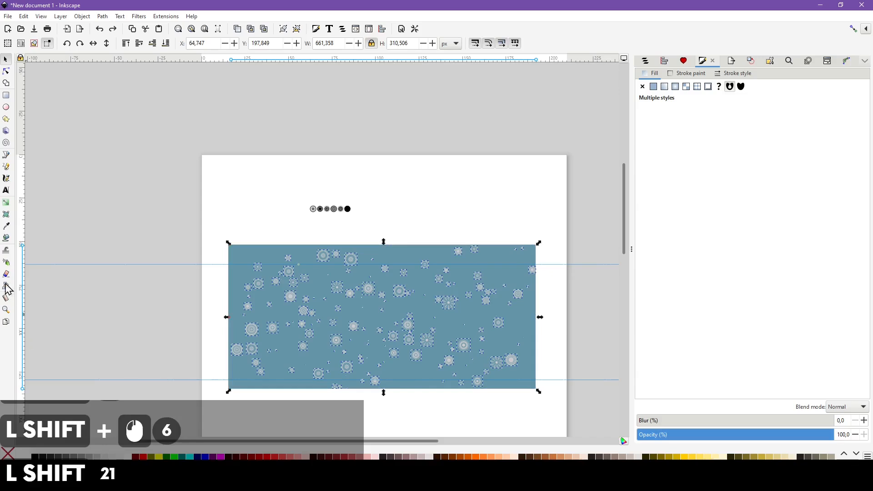
Activate the Tweak tool in blur mode and set its fidelity to 10.
left_click(6, 251)
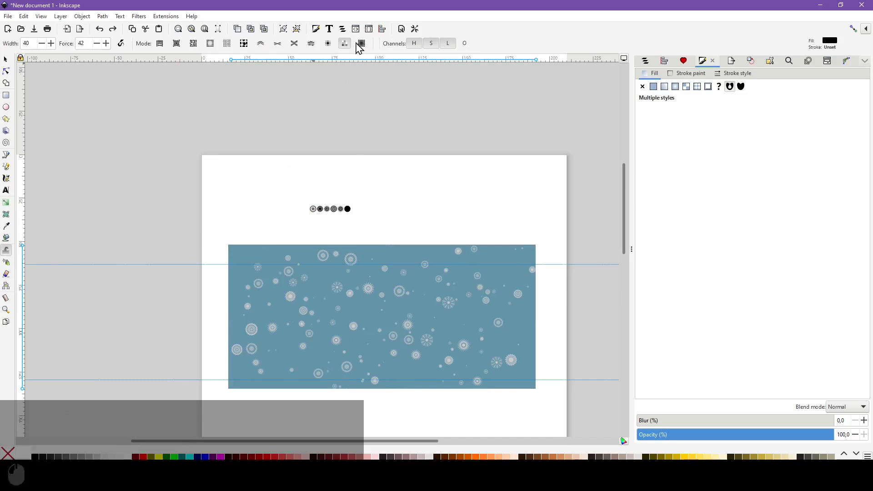
left_click(363, 46)
double_click(356, 44)
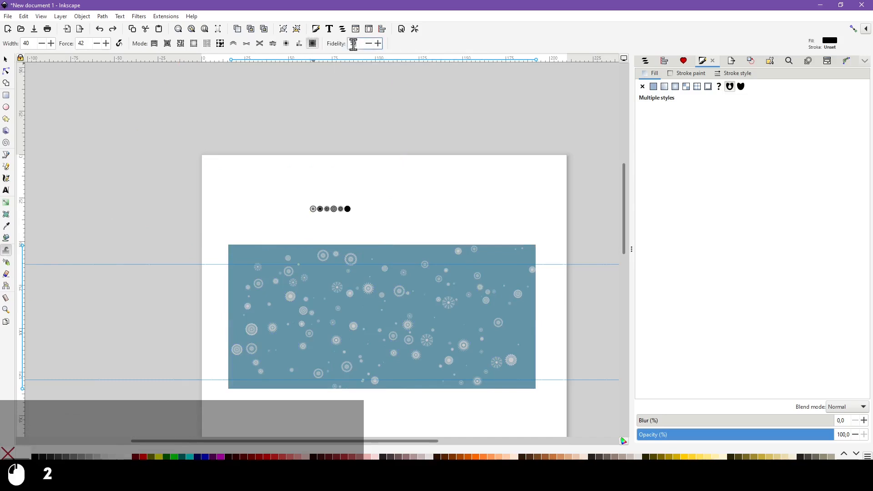
type("10")
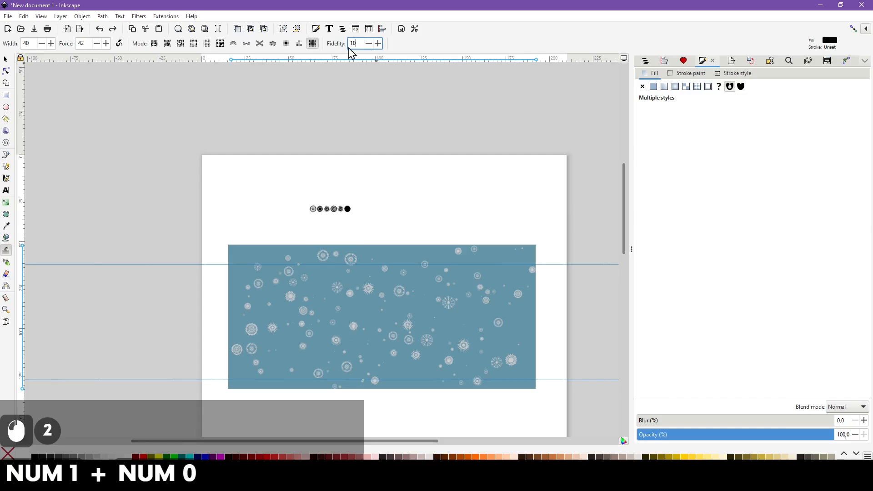
key("KP_Enter")
Try blurring the selected shapes with brush strokes across the whole rectangle, and undo the strokes.
left_click_drag(277, 312, 346, 336)
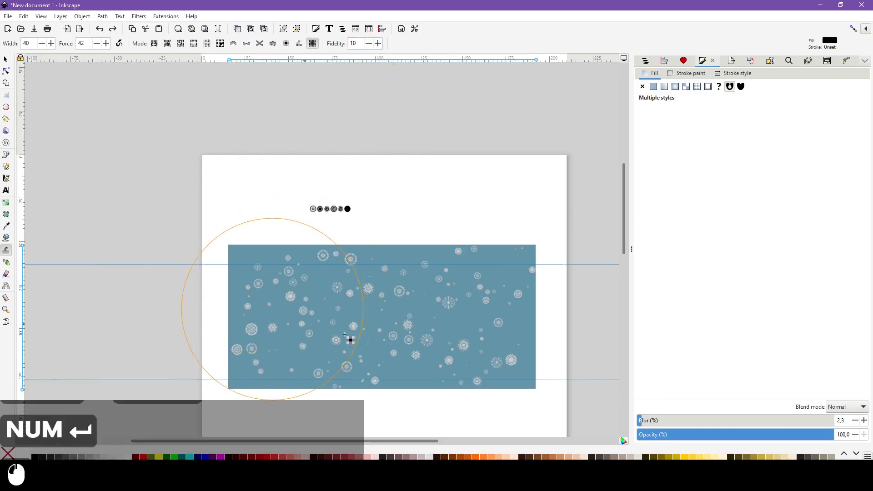
mouse_move(403, 339)
left_mouse_down()
mouse_move(431, 343)
mouse_move(413, 345)
mouse_move(415, 333)
mouse_move(520, 291)
left_mouse_up()
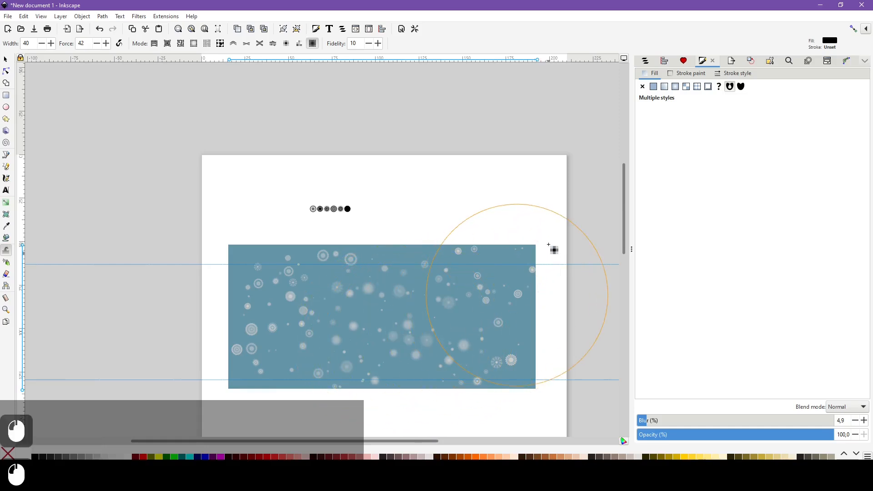
mouse_move(293, 297)
left_mouse_down()
mouse_move(263, 314)
mouse_move(266, 336)
mouse_move(288, 357)
mouse_move(316, 360)
left_mouse_up()
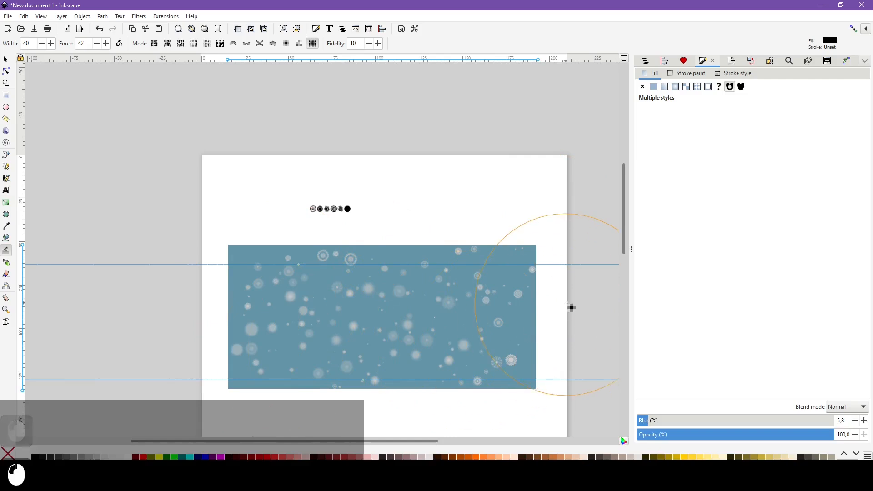
scroll(531, 321, "up", 1)
scroll(531, 321, "up", 1)
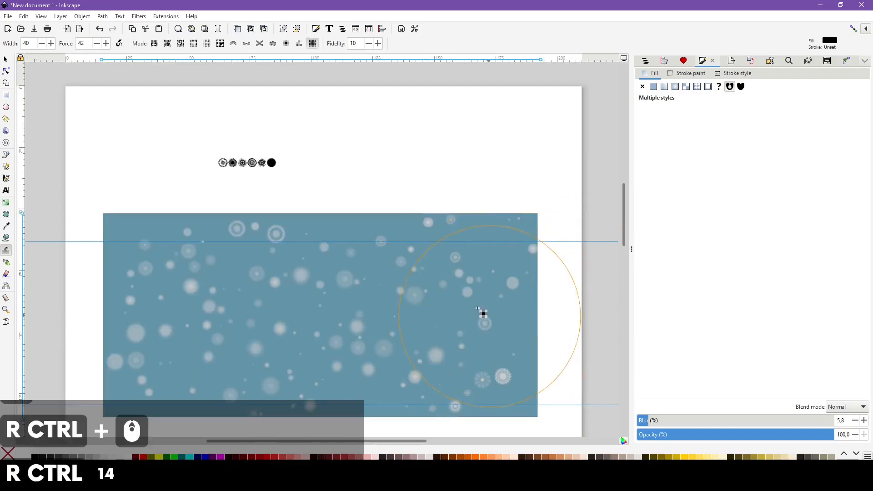
key("ctrl+z")
key("ctrl+z")
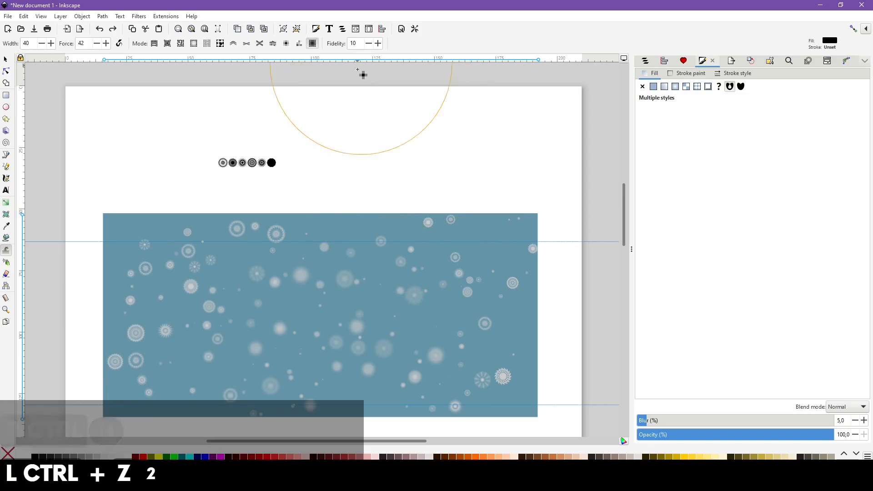
key("ctrl+z")
Set the Tweak tool's blur fidelity to 5 and blur the selected shapes with strokes across the blue rectangle.
left_click(354, 43)
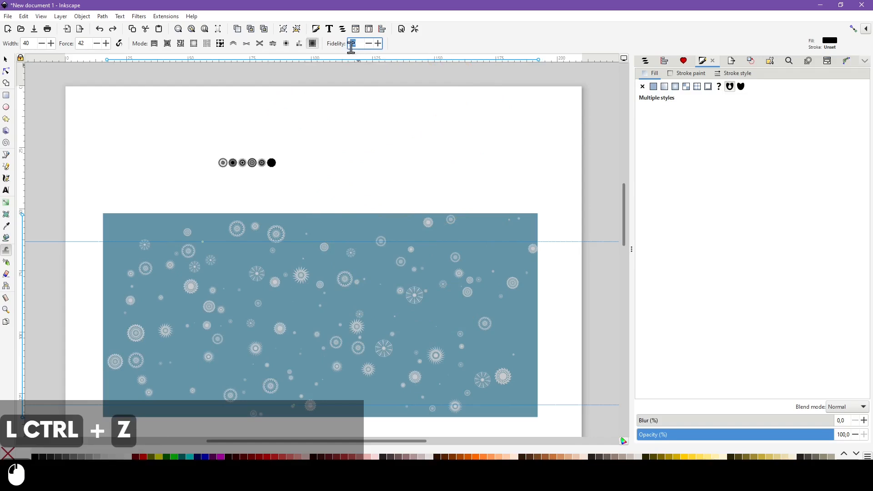
type("5")
key("Return")
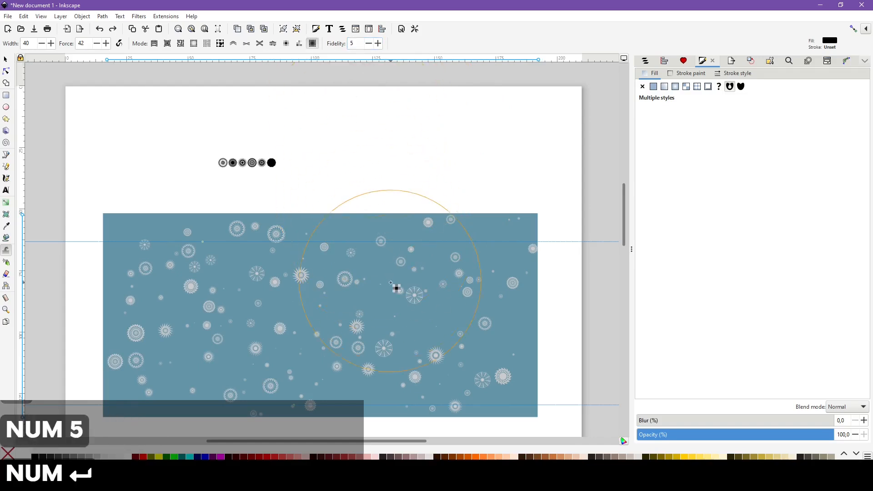
mouse_move(396, 287)
left_mouse_down()
mouse_move(406, 296)
mouse_move(374, 314)
mouse_move(302, 319)
mouse_move(175, 276)
mouse_move(170, 337)
left_mouse_up()
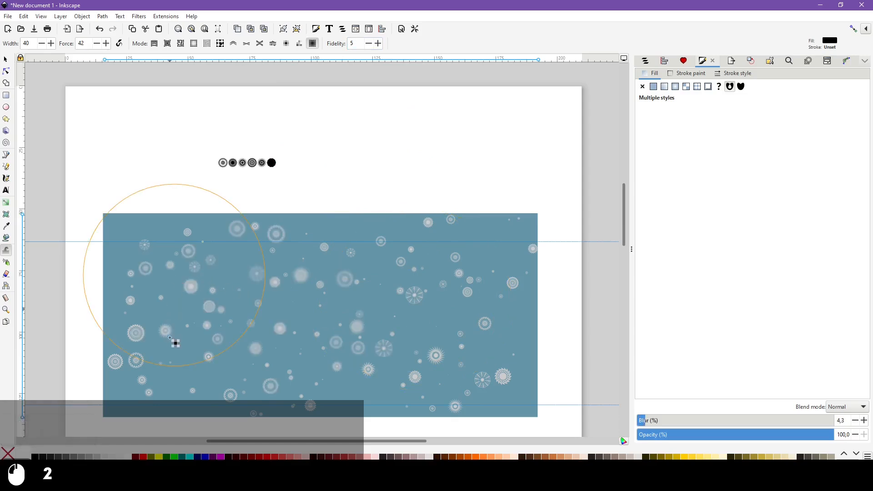
left_click_drag(497, 384, 519, 380)
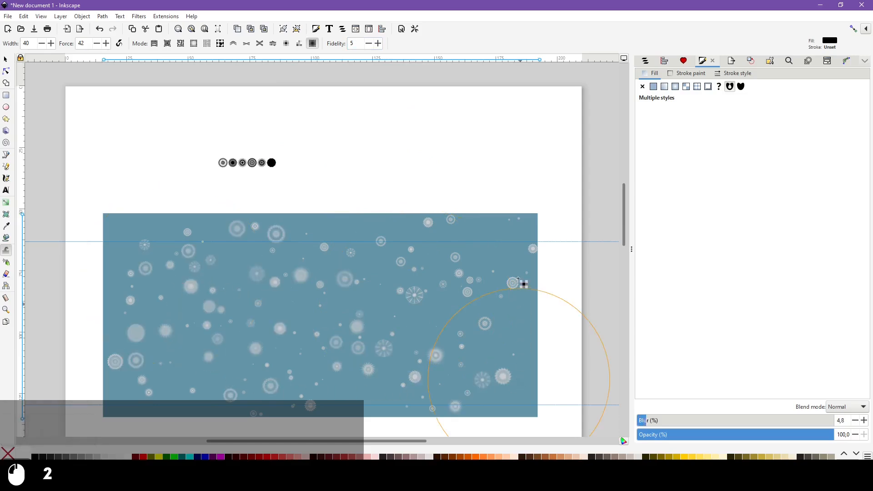
mouse_move(518, 279)
left_mouse_down()
mouse_move(514, 255)
mouse_move(475, 251)
mouse_move(429, 220)
mouse_move(430, 233)
left_mouse_up()
key("ctrl")
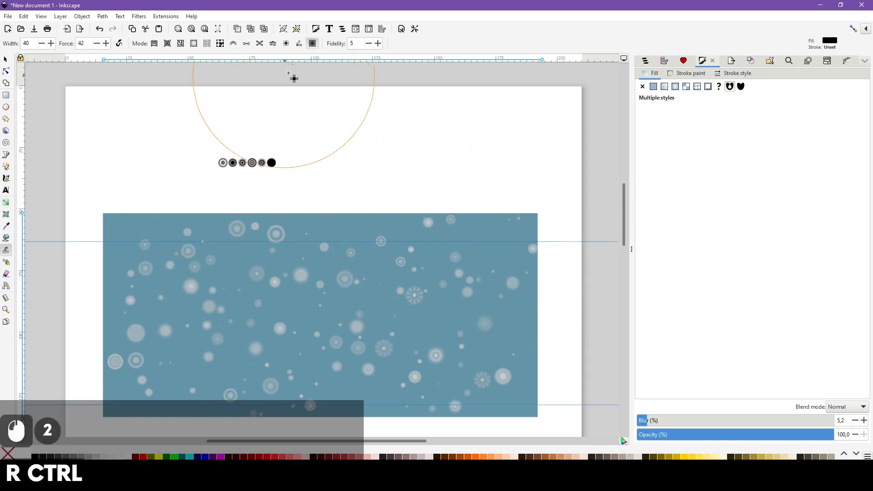
Switch the Tweak tool to color jitter mode, trying a flat fill on the selected shapes along the way.
left_click(298, 44)
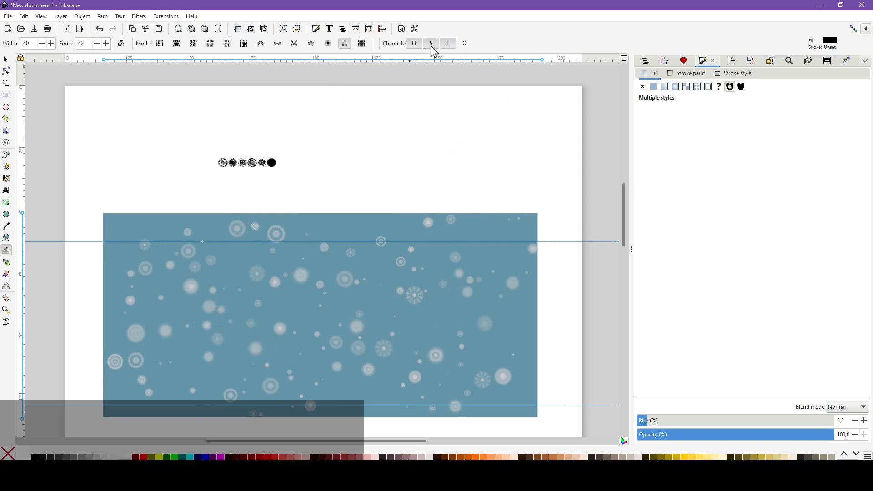
key("ctrl+shift+f")
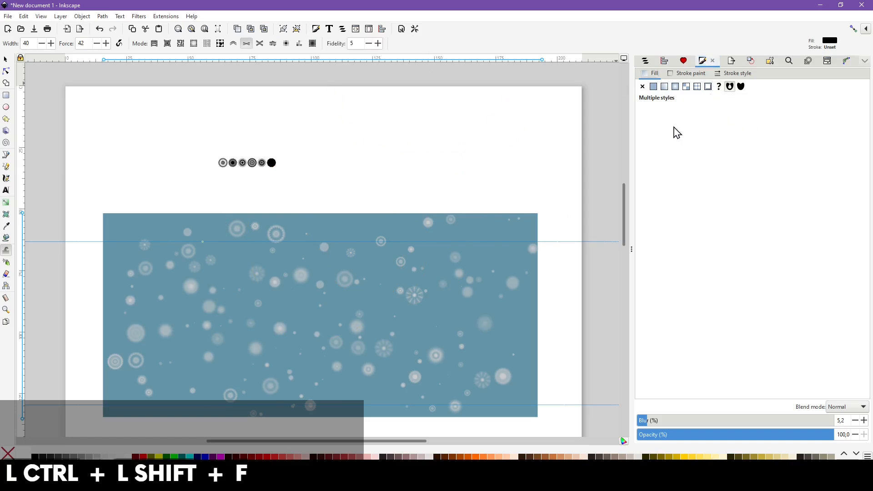
left_click(654, 86)
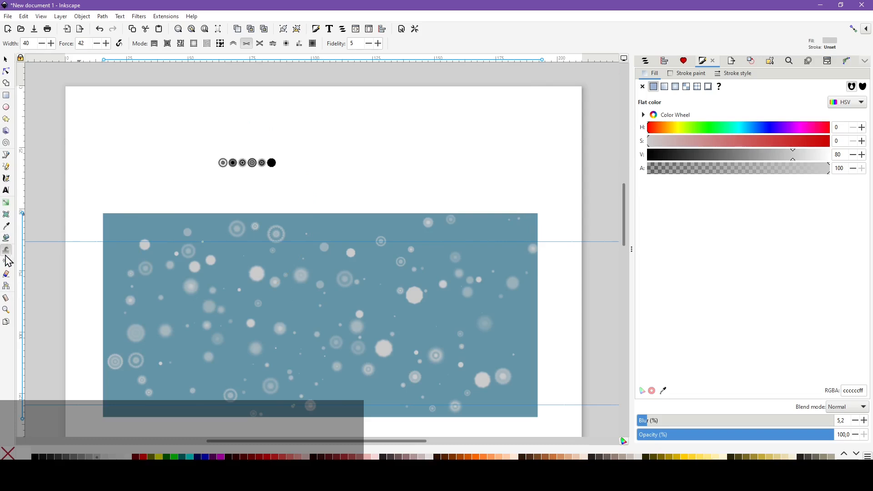
left_click(317, 43)
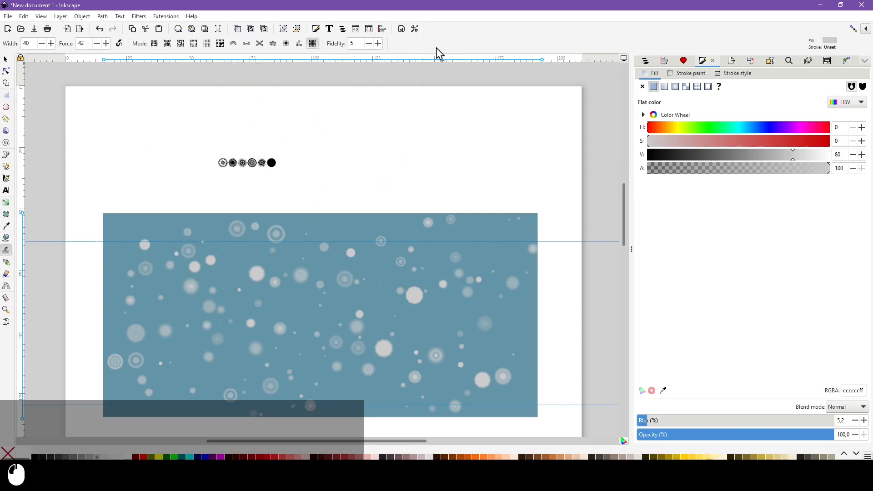
double_click(299, 44)
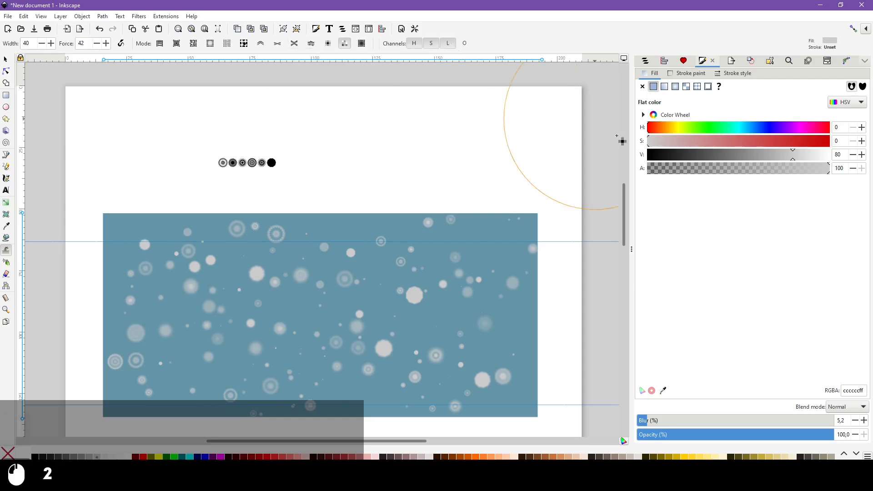
Switch the fill's color model to HSL and back to HSV, and undo the flat fill on the shapes.
left_click(849, 103)
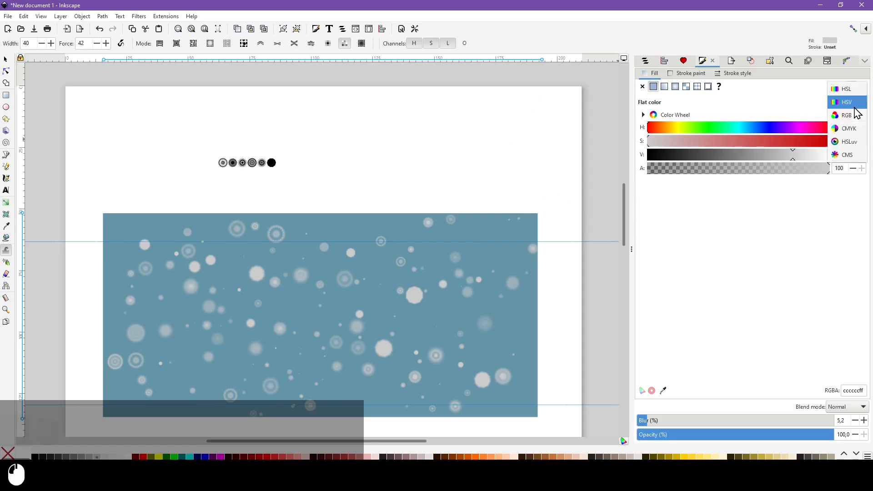
left_click(852, 102)
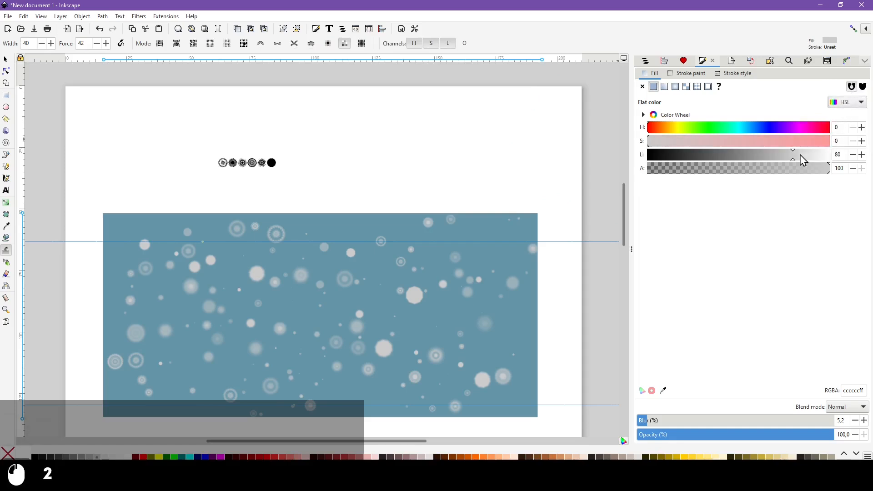
left_click(851, 103)
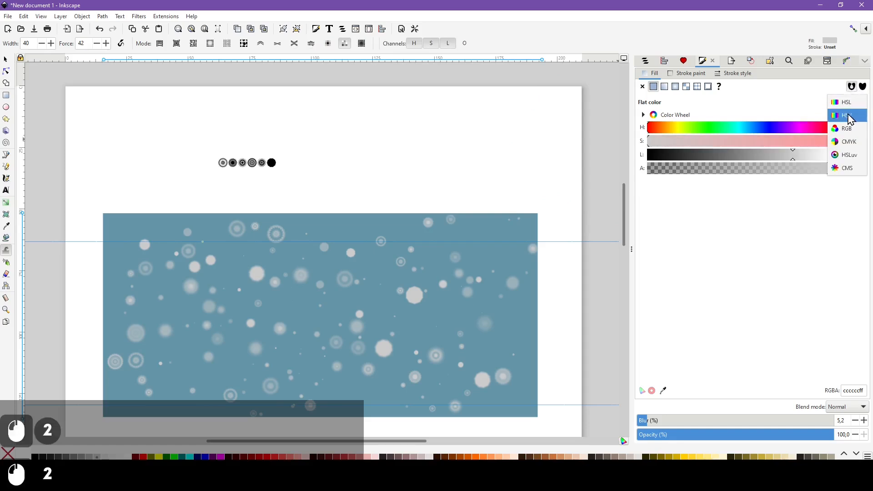
left_click(848, 114)
left_click(847, 103)
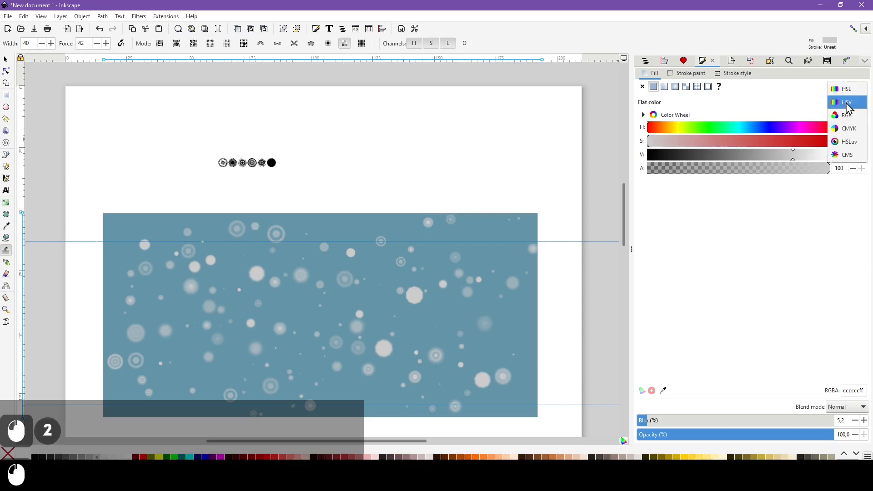
left_click(848, 104)
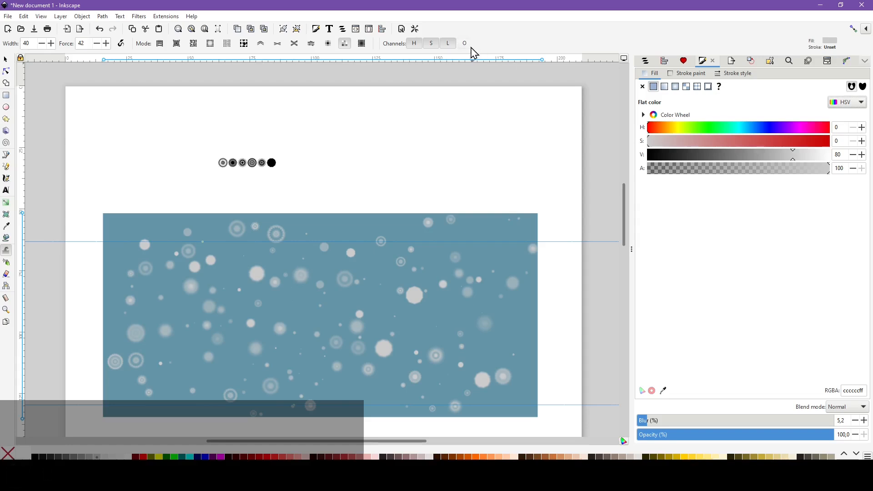
key("ctrl+z")
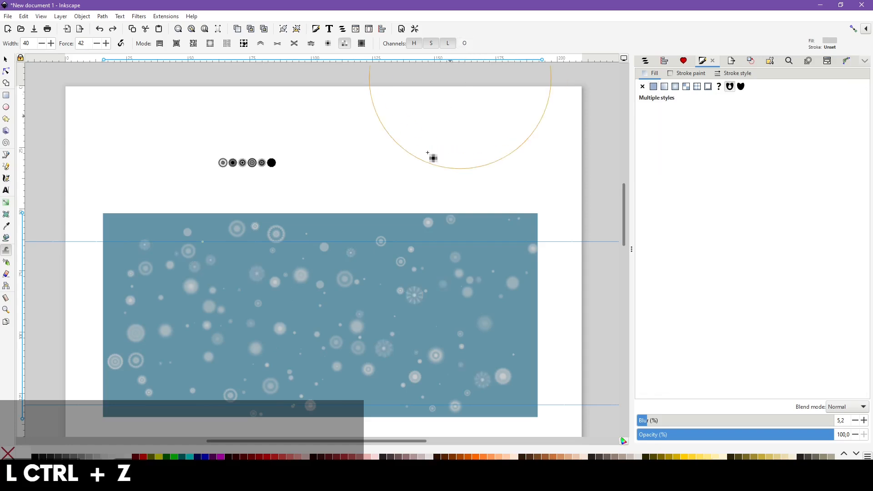
Try jittering the shapes' colors with the hue, saturation and lightness channels enabled, and undo the strokes.
left_click(5, 60)
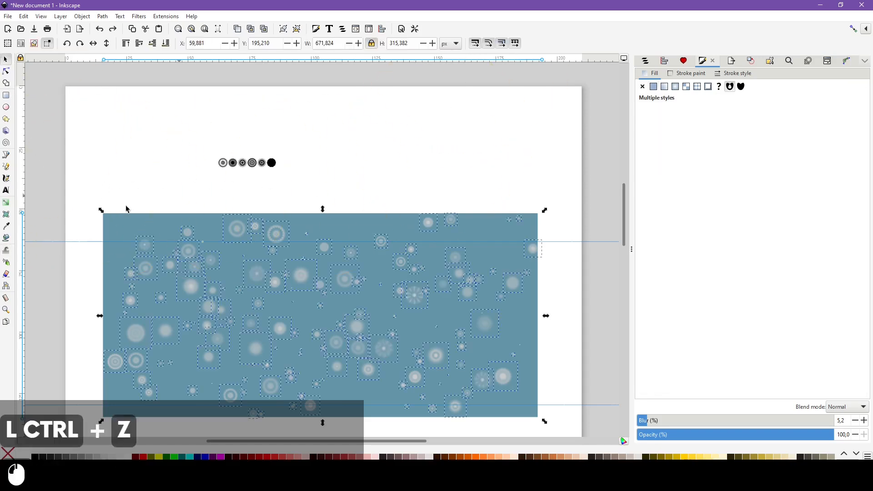
left_click(6, 251)
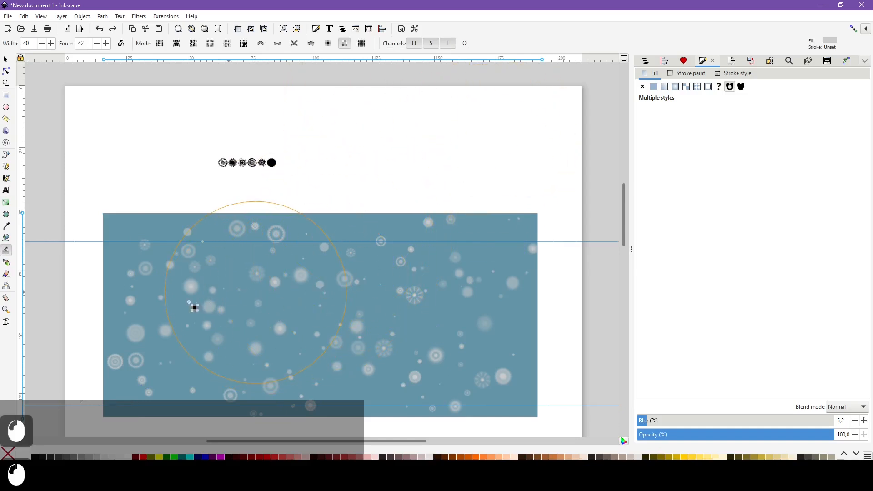
left_click_drag(168, 361, 269, 360)
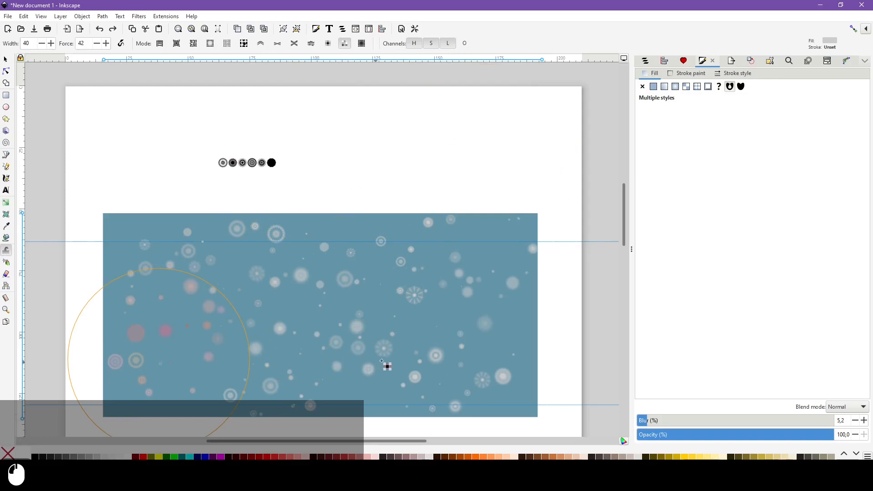
left_click_drag(403, 361, 403, 361)
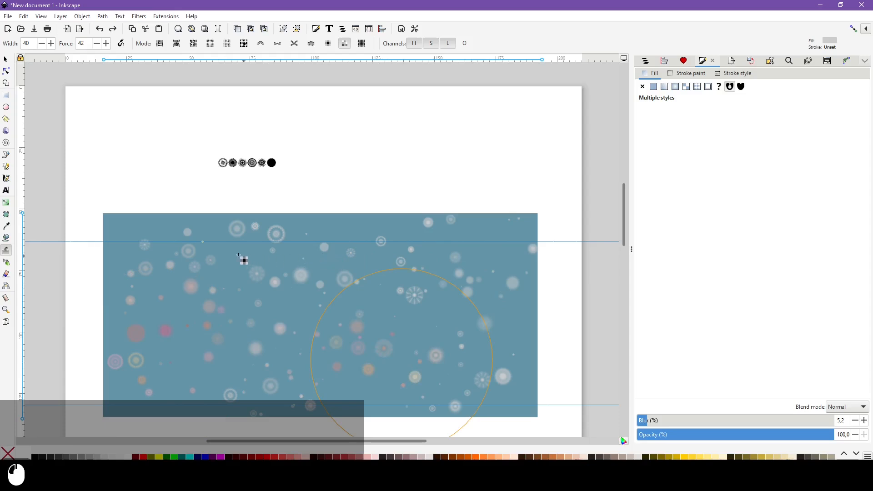
key("ctrl")
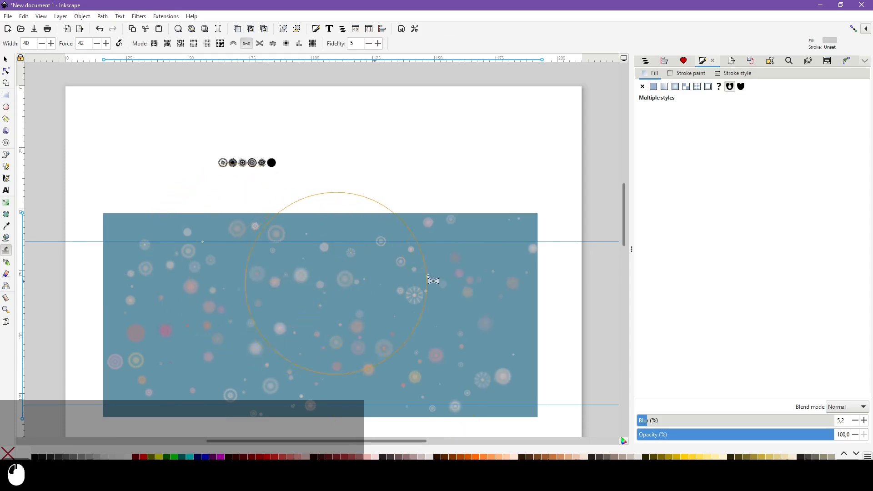
key("ctrl+z")
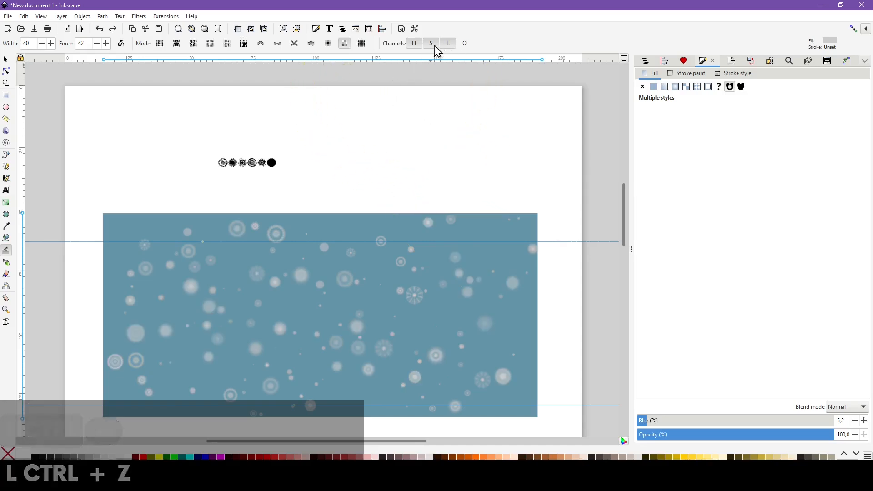
Limit the color jitter to the lightness channel and apply it to the sprayed shapes across the rectangle.
left_click(433, 47)
left_click(418, 47)
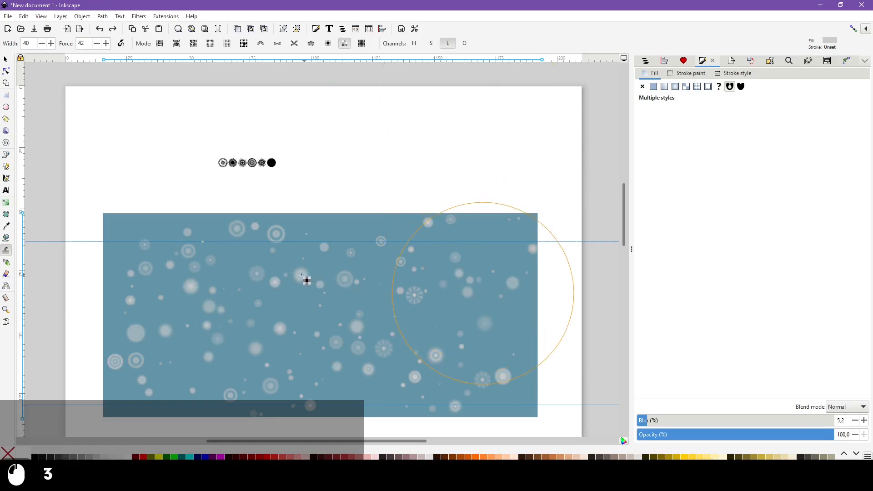
left_click(299, 275)
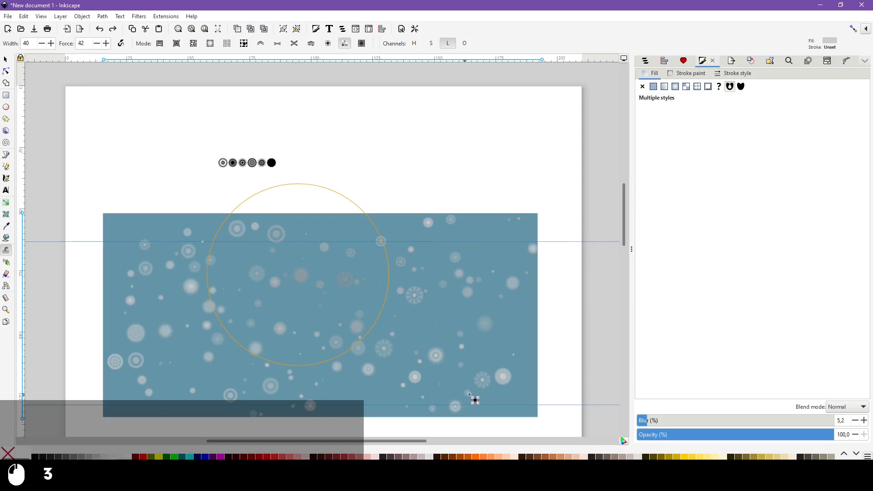
left_click(508, 279)
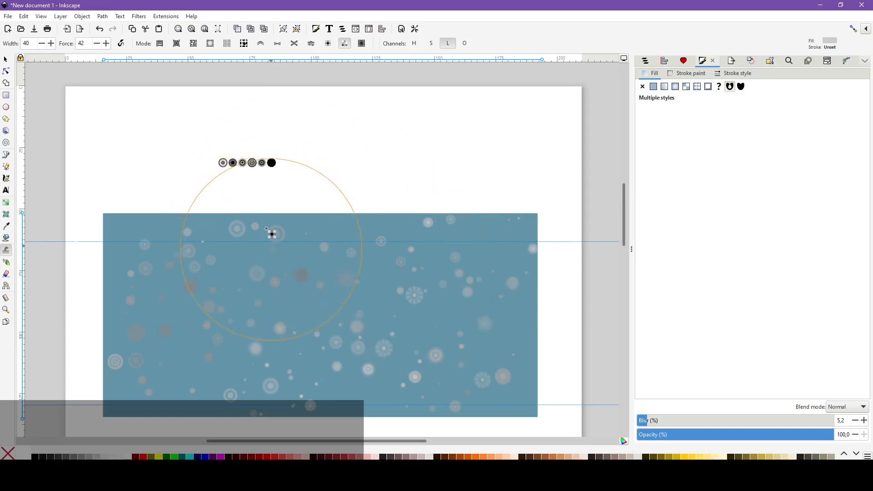
scroll(287, 257, "up", 2, "ctrl")
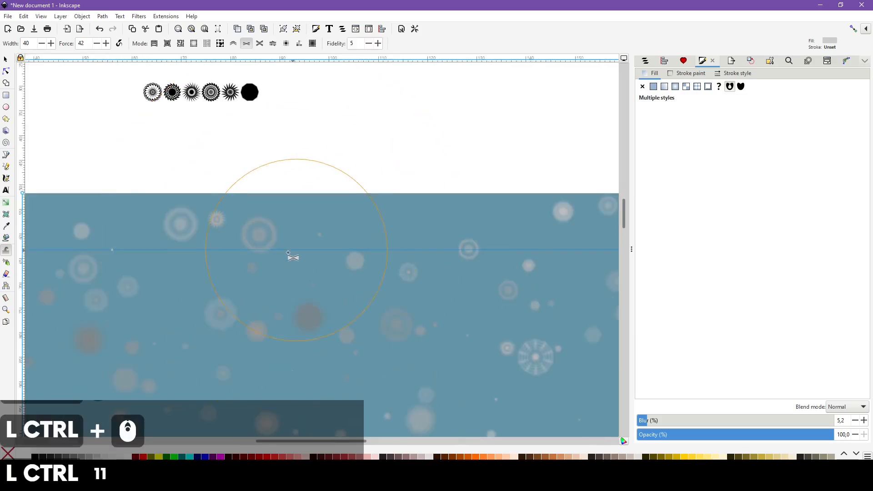
scroll(281, 267, "down", 3, "ctrl")
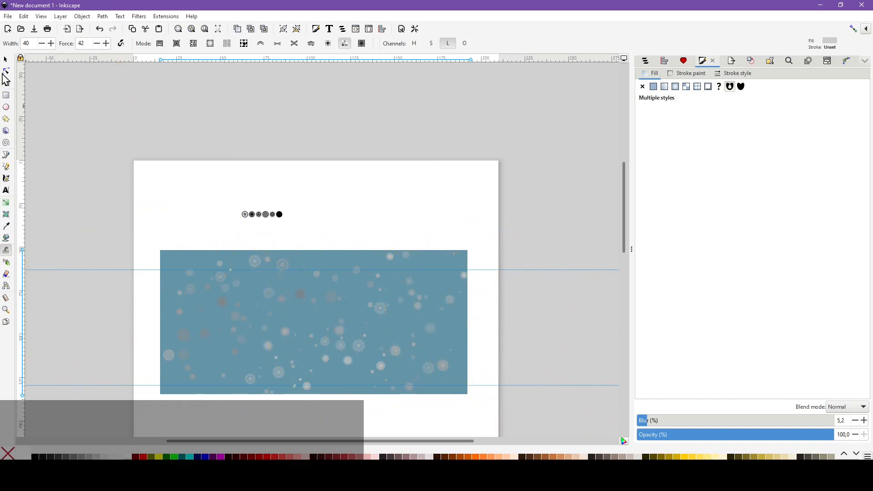
Select the row of black source shapes above the rectangle for a close look, and clear the selection.
left_click(6, 59)
key("ctrl+a")
scroll(228, 400, "up", 3)
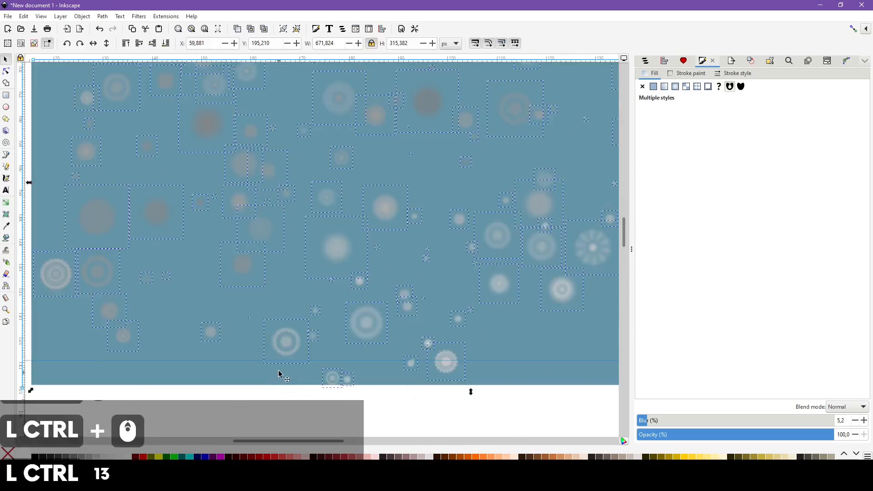
scroll(314, 348, "down", 3)
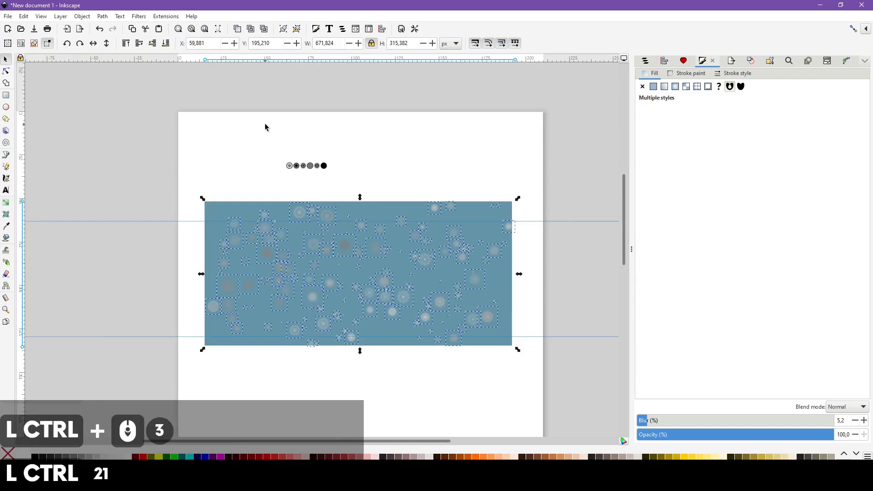
scroll(294, 187, "up", 3)
left_click_drag(261, 139, 479, 233)
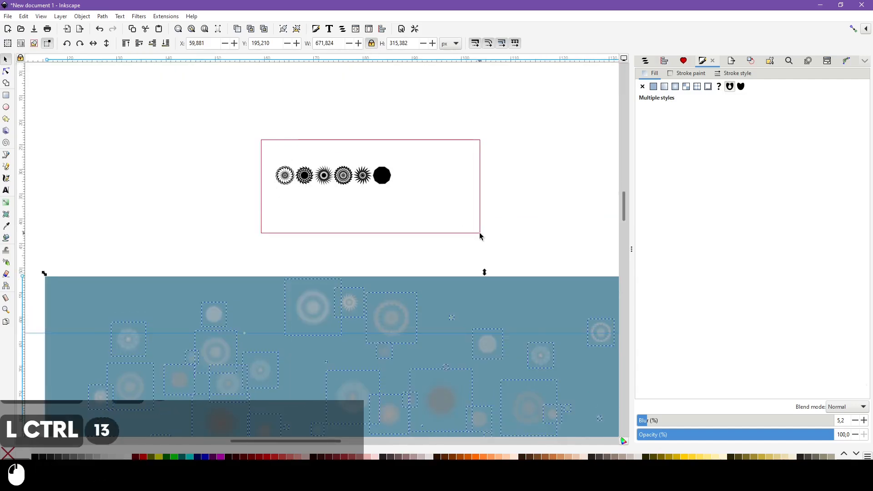
scroll(287, 195, "up", 3)
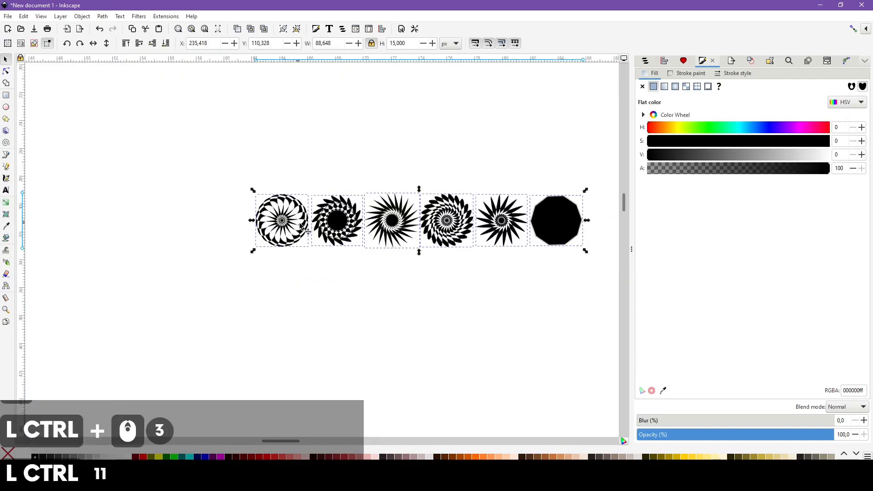
left_click(441, 280, "ctrl")
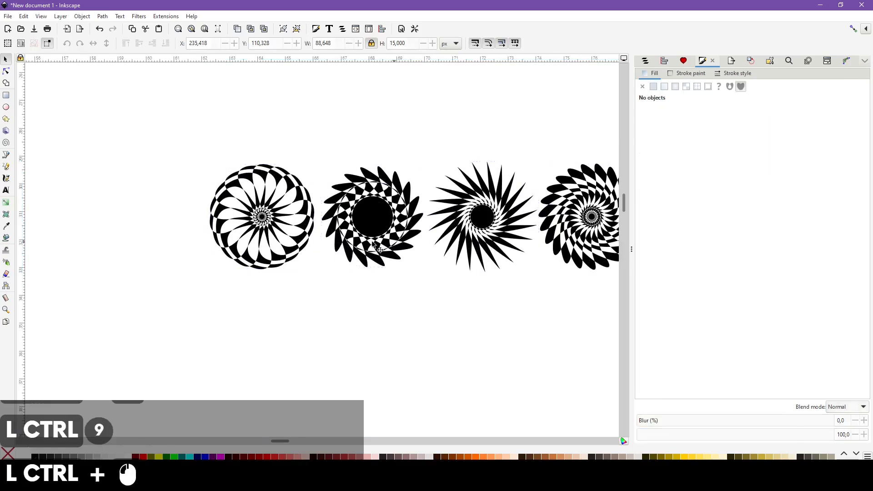
Draw a rounded 18-corner star about 17 px wide beside the black source shapes and move it below their row.
left_click(6, 119)
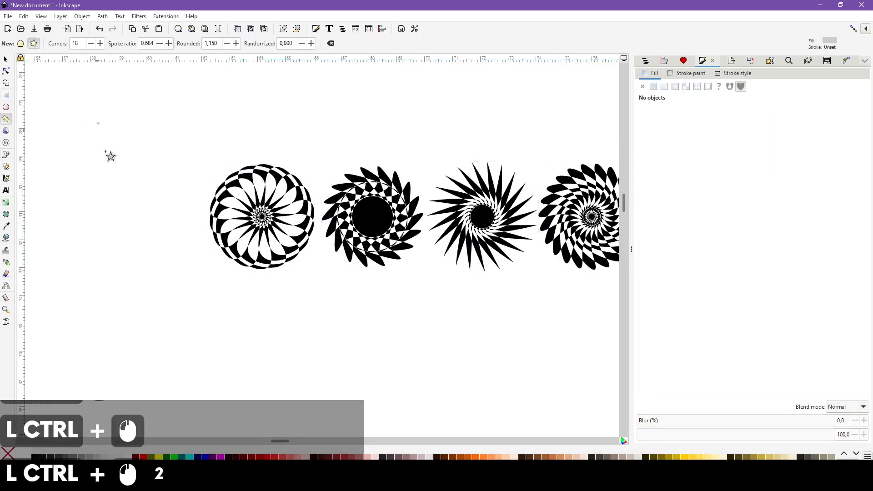
left_click_drag(98, 124, 128, 184)
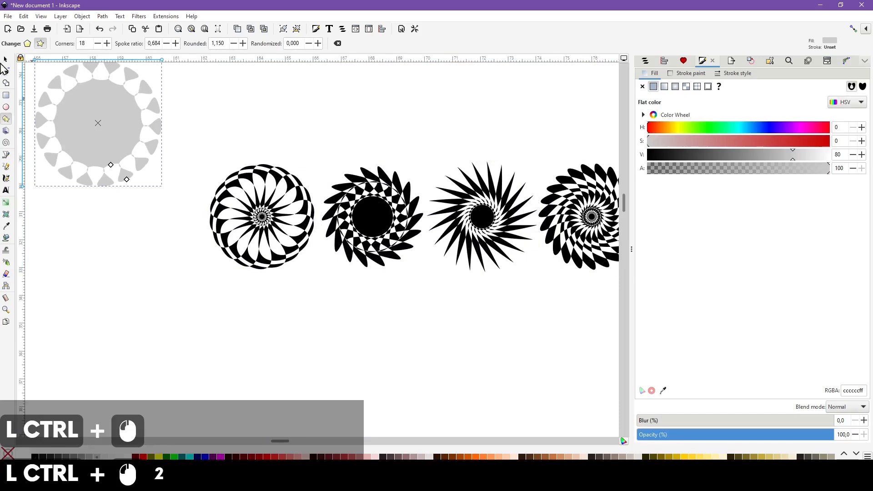
left_click(6, 60)
left_click_drag(81, 135, 119, 340)
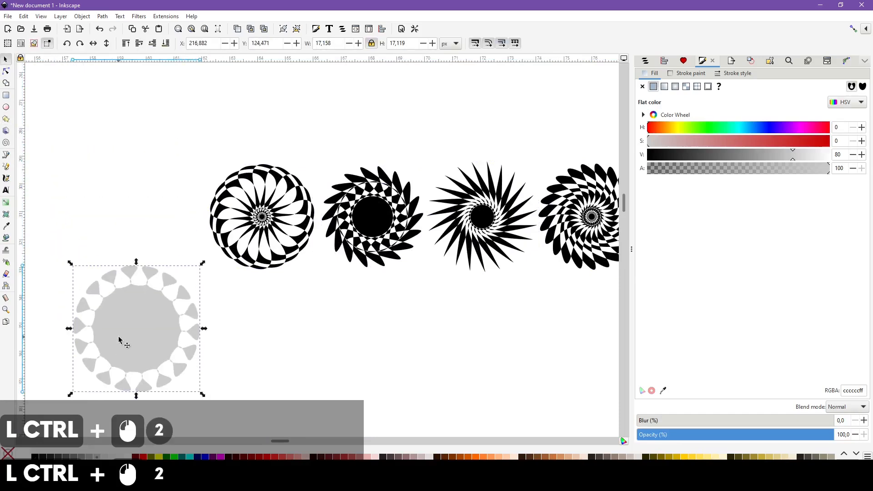
Reshape the gray 18-corner star with its tip and base handles into a twisted, lace-like rosette about 39.5 px wide.
scroll(126, 337, "down", 3)
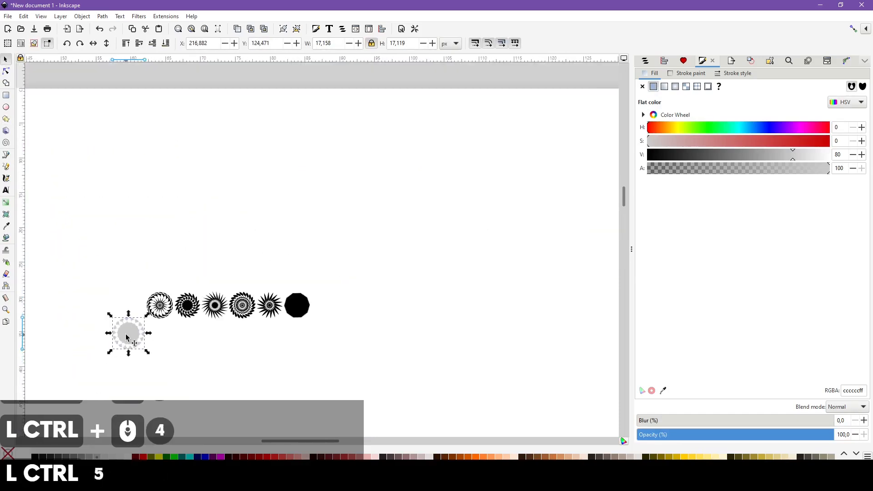
scroll(133, 342, "up", 5)
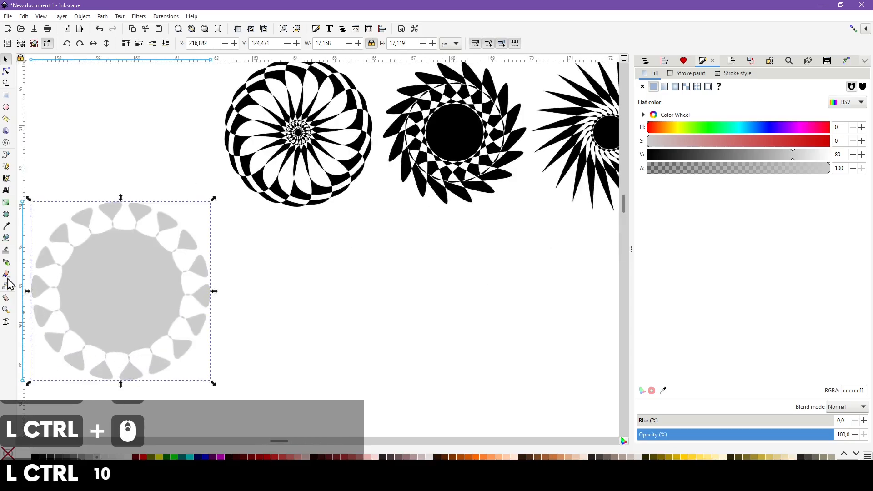
left_click(7, 118)
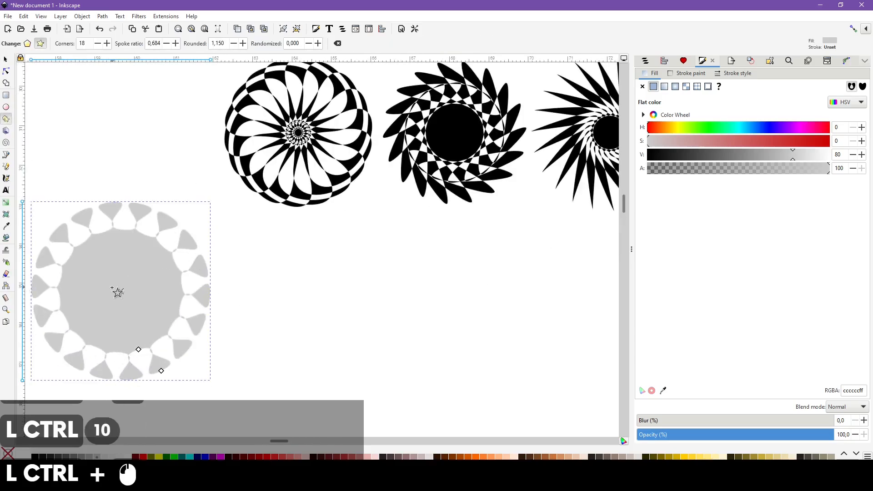
left_click_drag(139, 350, 182, 160)
scroll(192, 164, "down", 2)
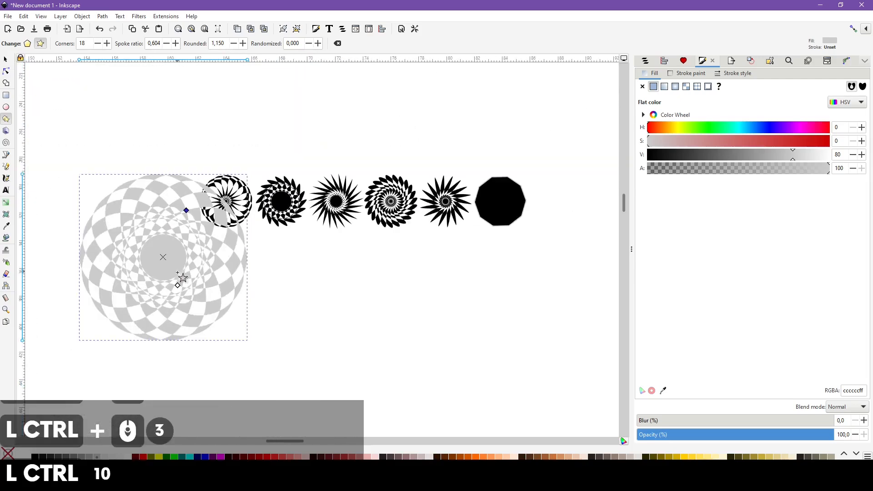
left_click_drag(176, 287, 165, 245)
Move the gray rosette clear of the black source shapes, placing it below their row and above the blue rectangle.
left_click(5, 60, "ctrl")
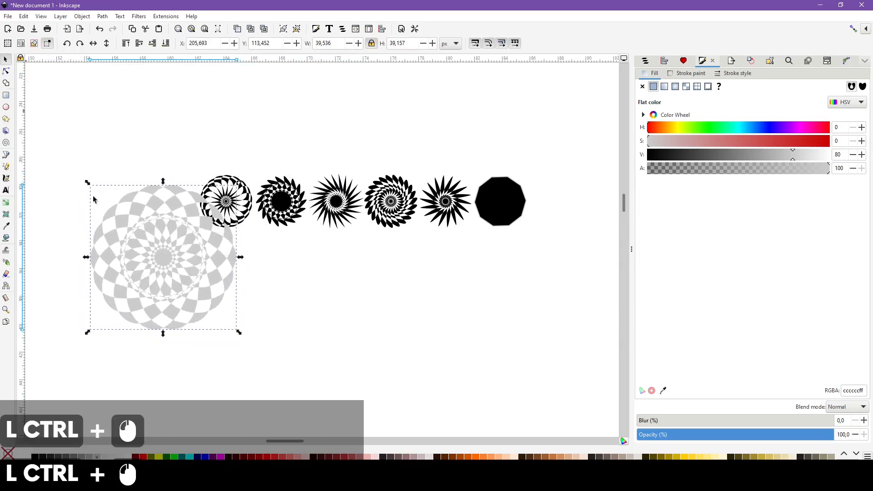
left_click_drag(145, 314, 316, 335)
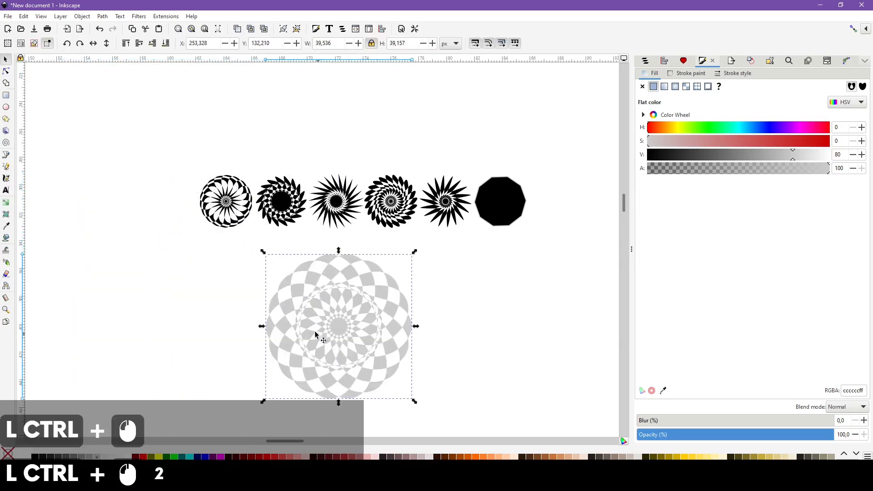
scroll(438, 327, "down", 7, "ctrl")
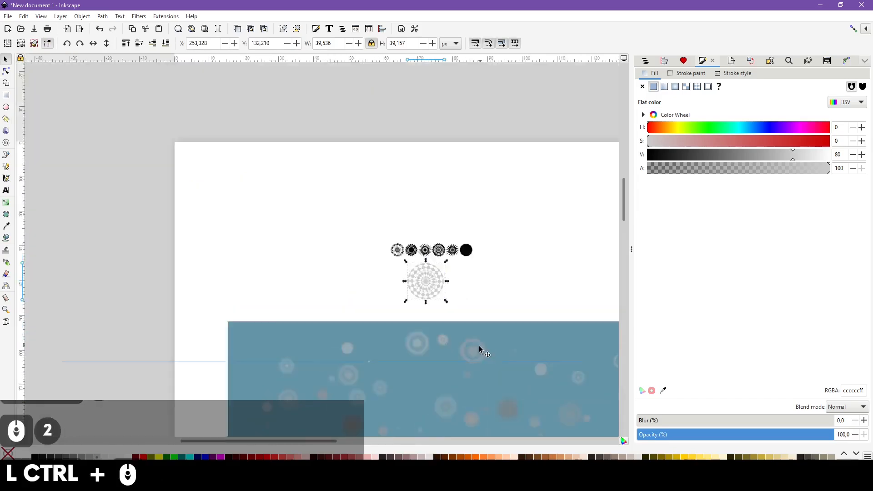
scroll(489, 362, "right", 3, "shift")
scroll(490, 366, "down", 3)
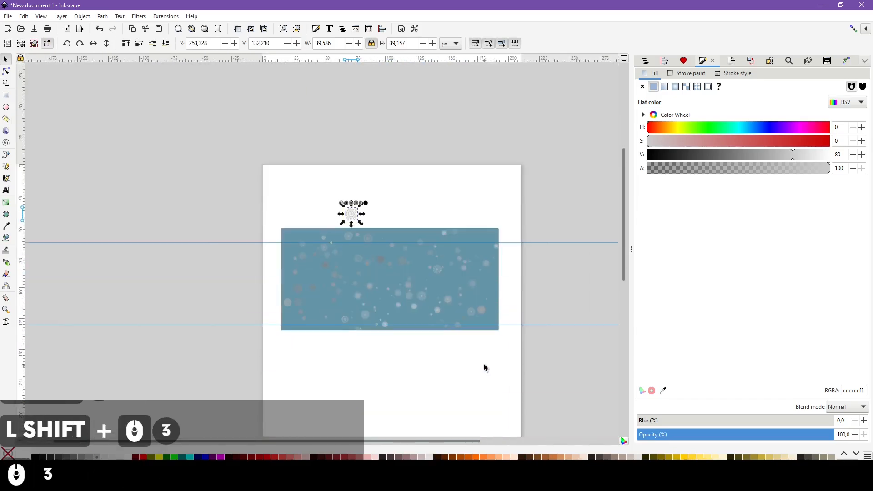